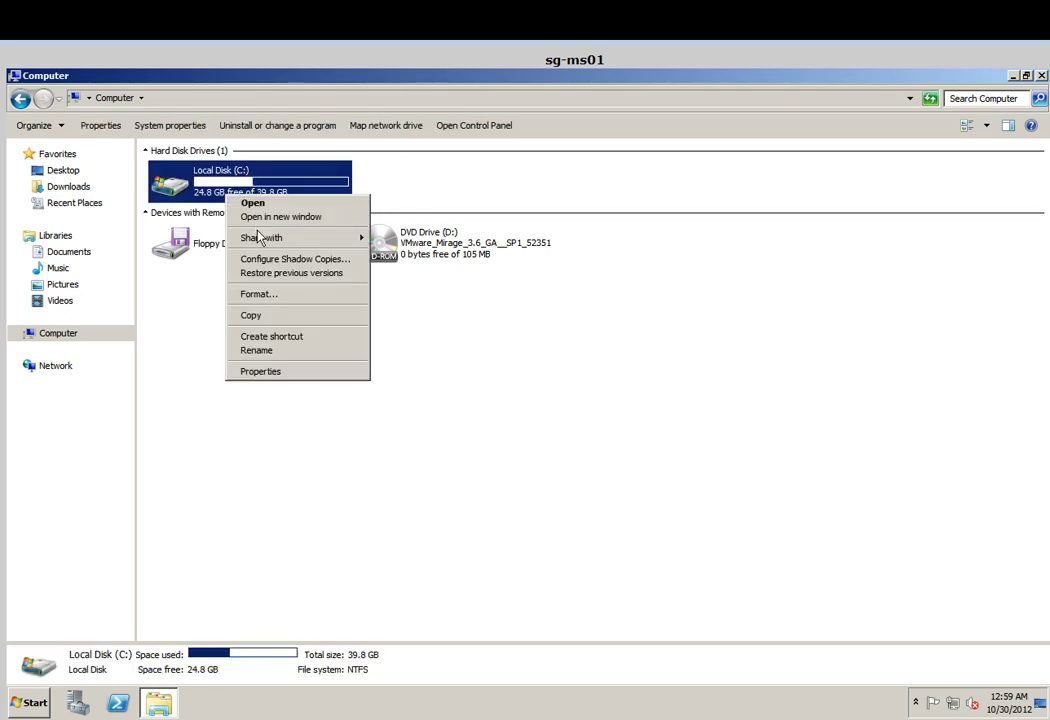
pyautogui.rightClick(70, 337)
pyautogui.click(102, 367)
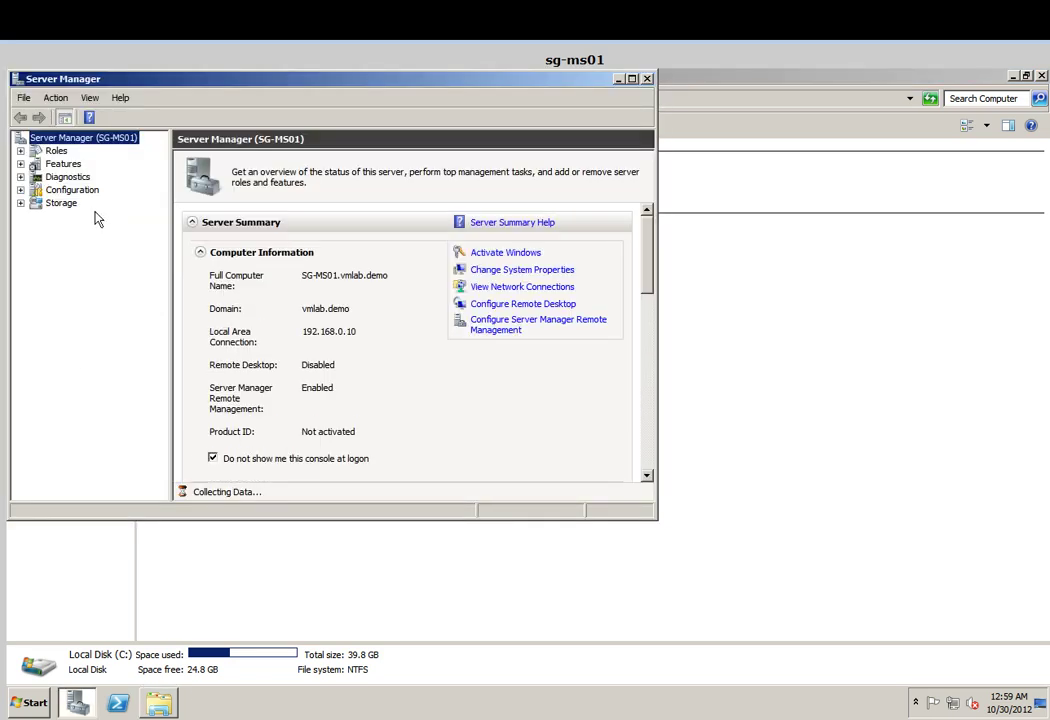
pyautogui.doubleClick(71, 189)
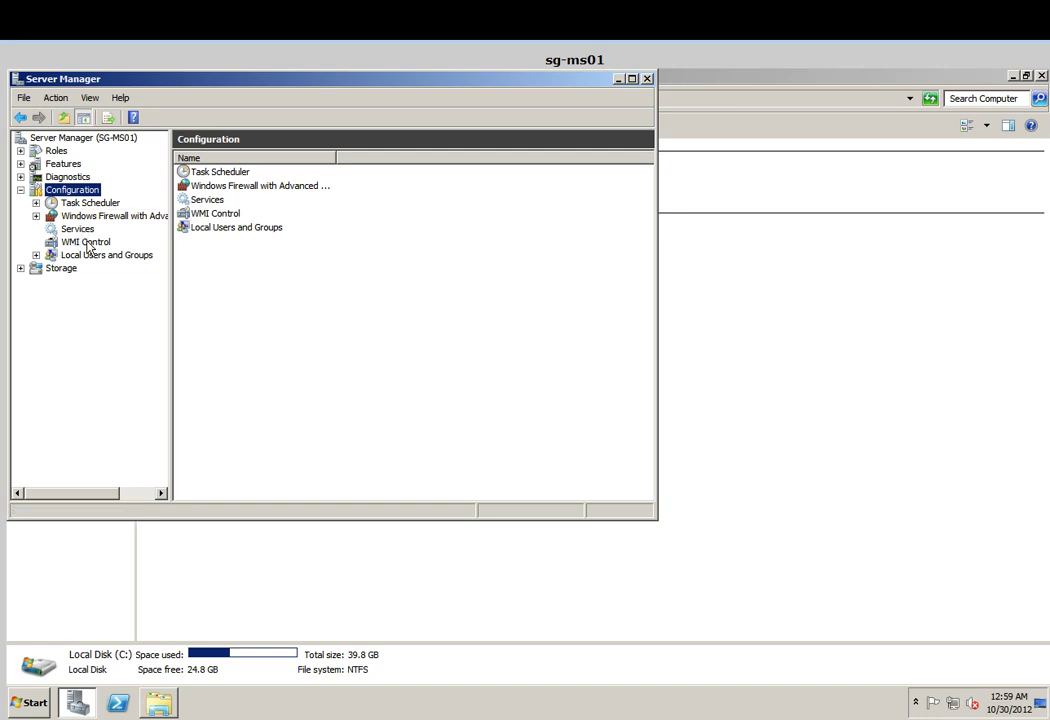
pyautogui.click(96, 258)
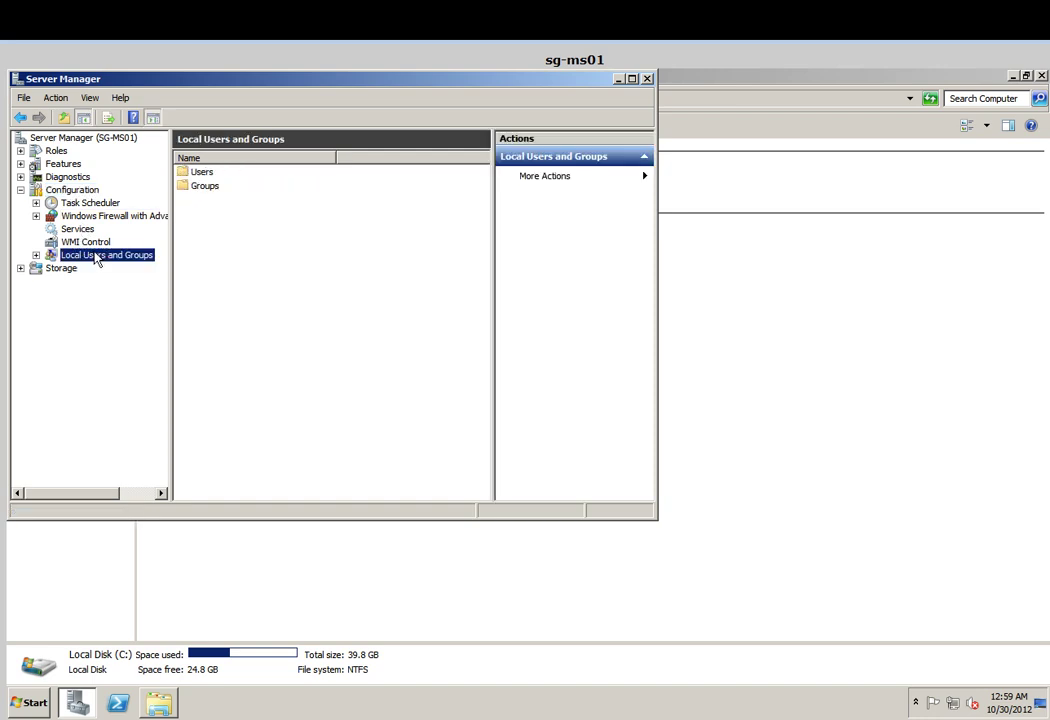
pyautogui.click(206, 188)
pyautogui.doubleClick(206, 188)
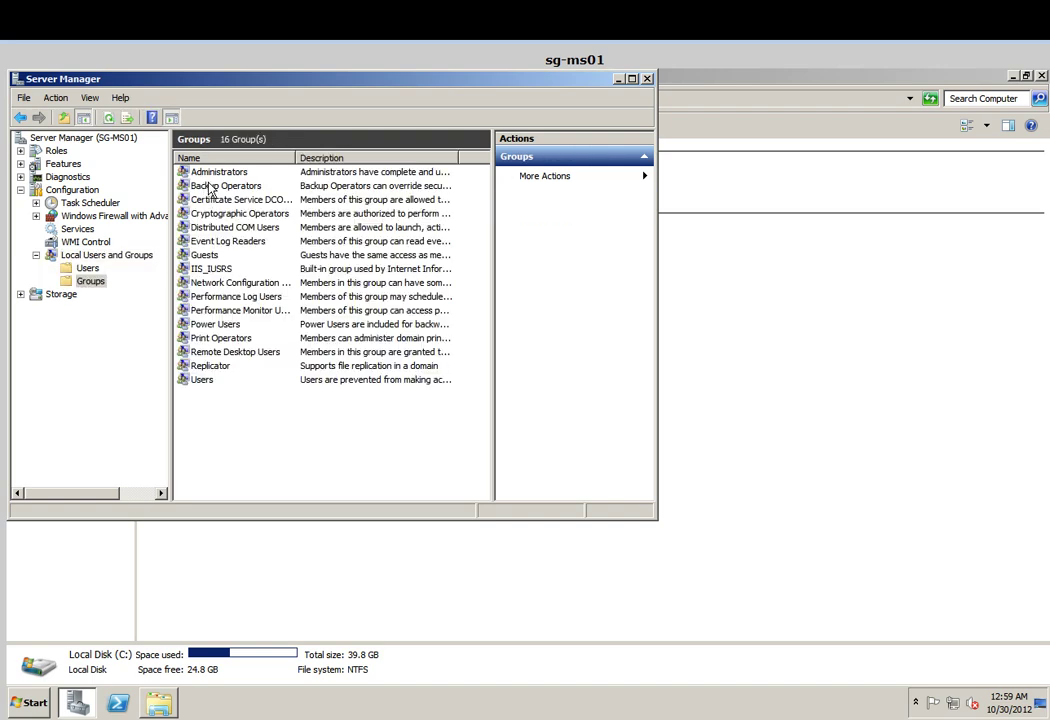
pyautogui.doubleClick(212, 174)
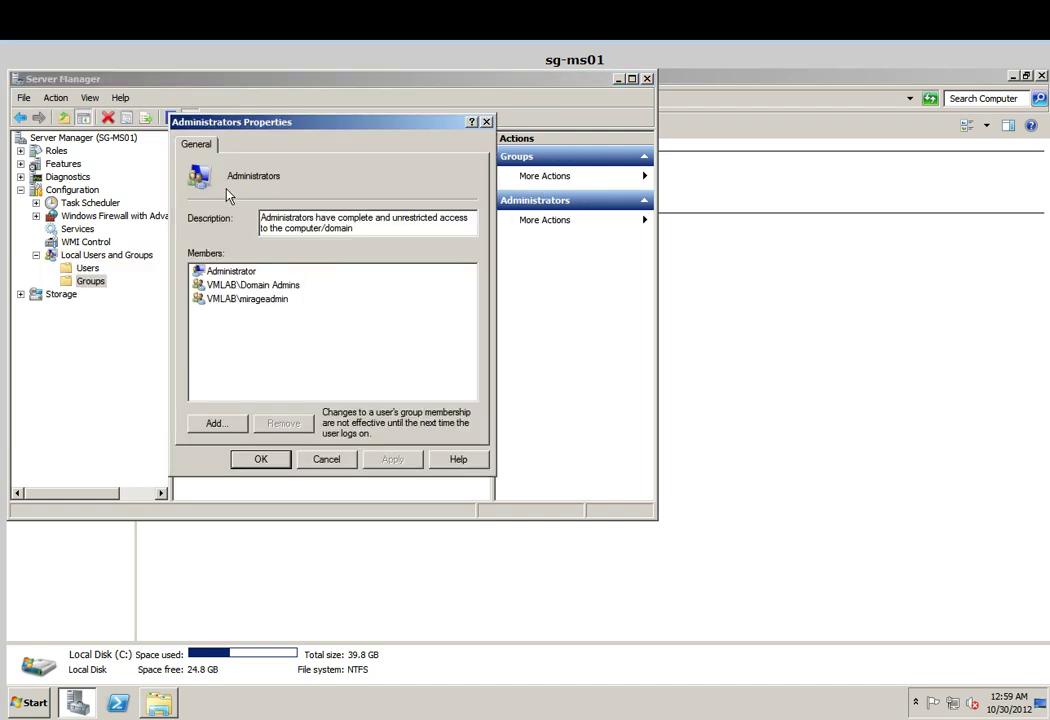
pyautogui.click(264, 300)
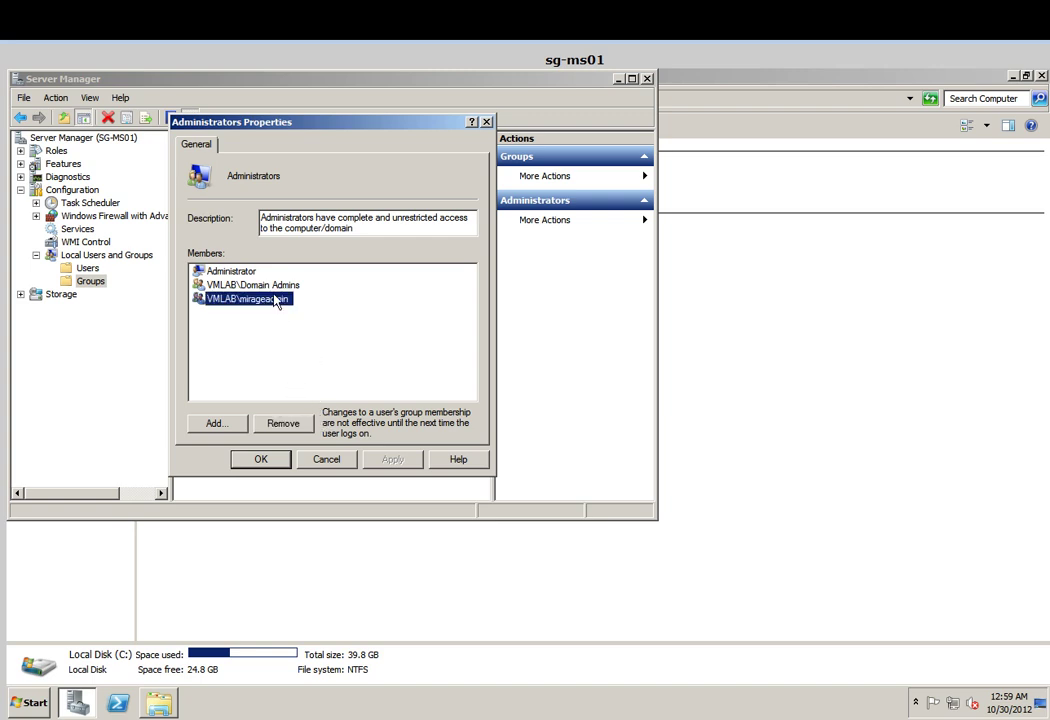
pyautogui.click(329, 460)
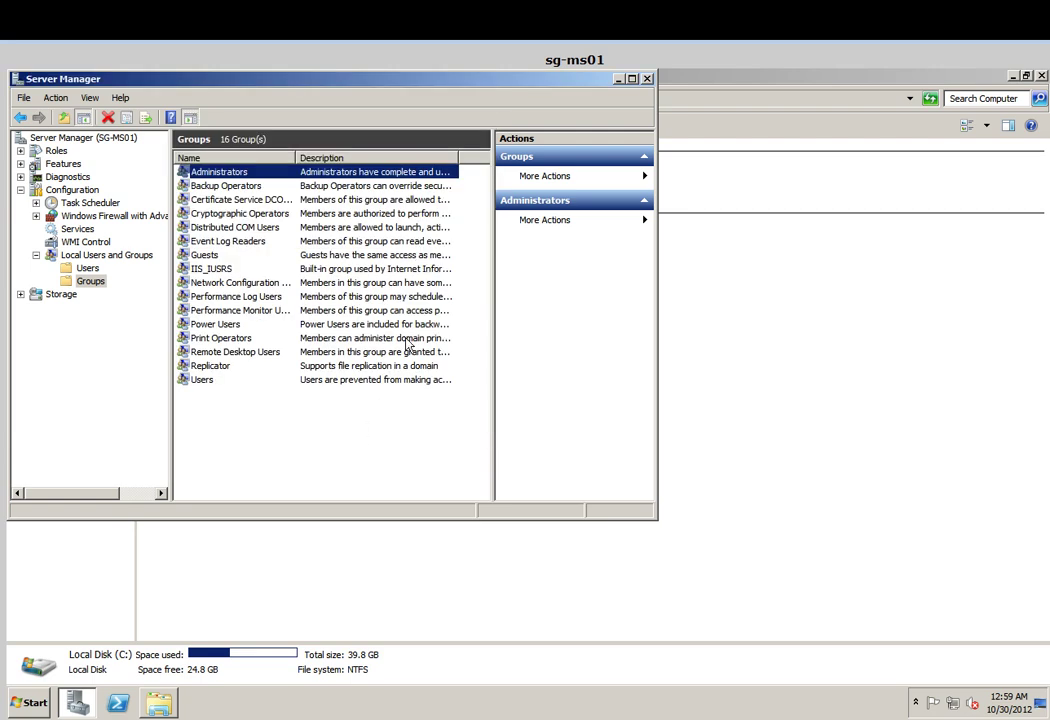
pyautogui.click(645, 77)
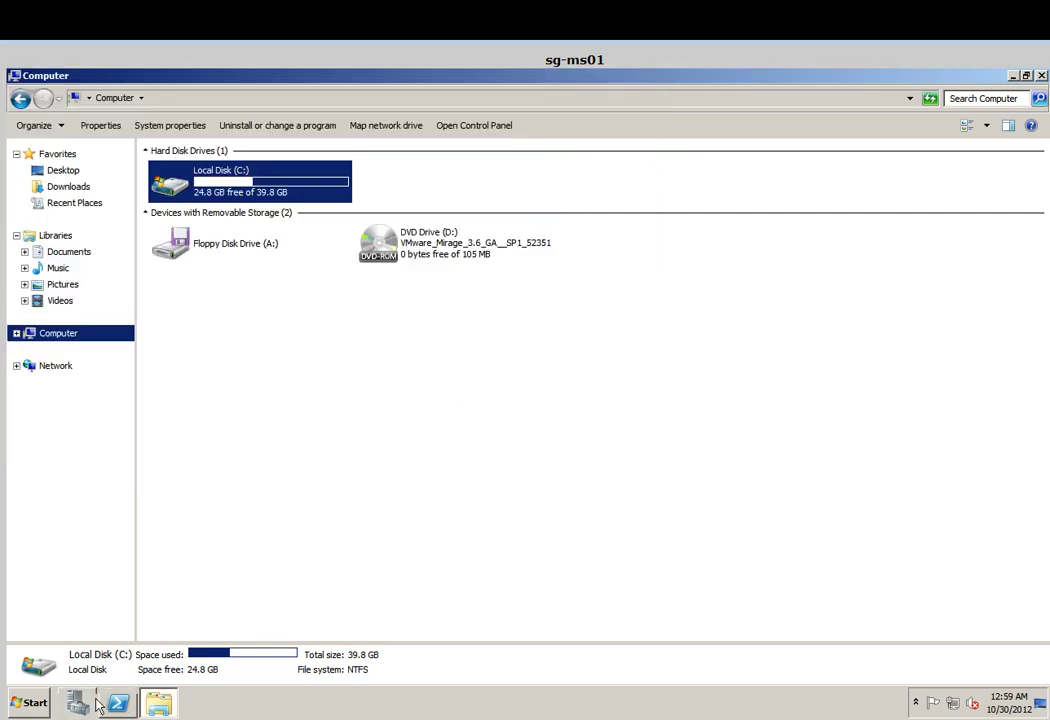
# - Close the Computer window
pyautogui.click(34, 703)
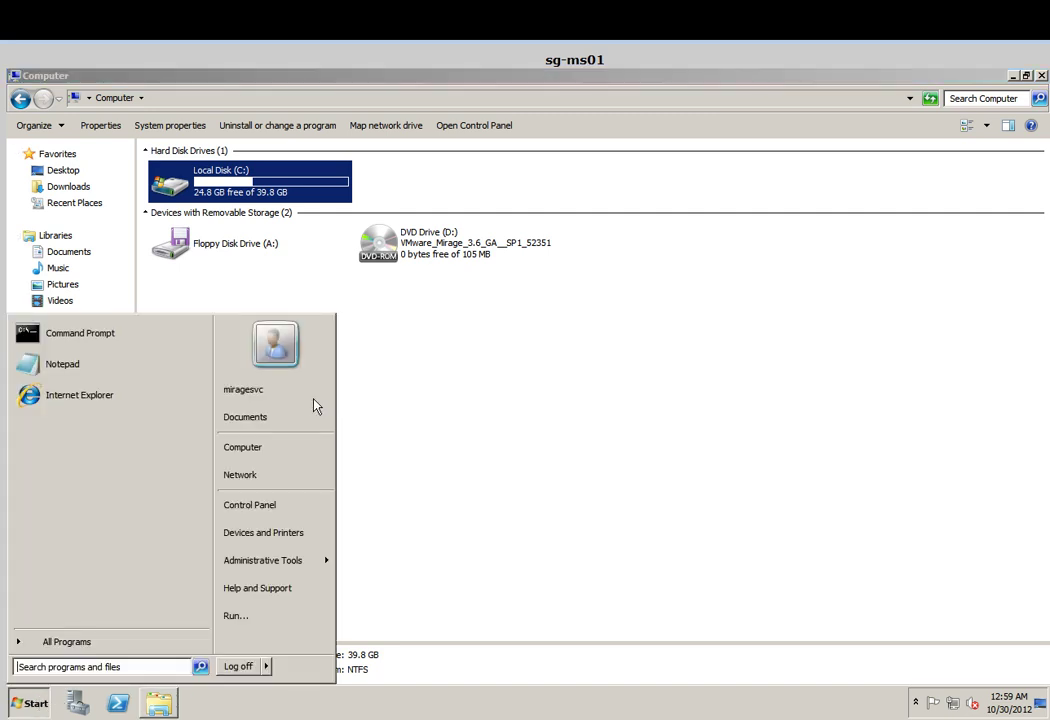
pyautogui.click(476, 426)
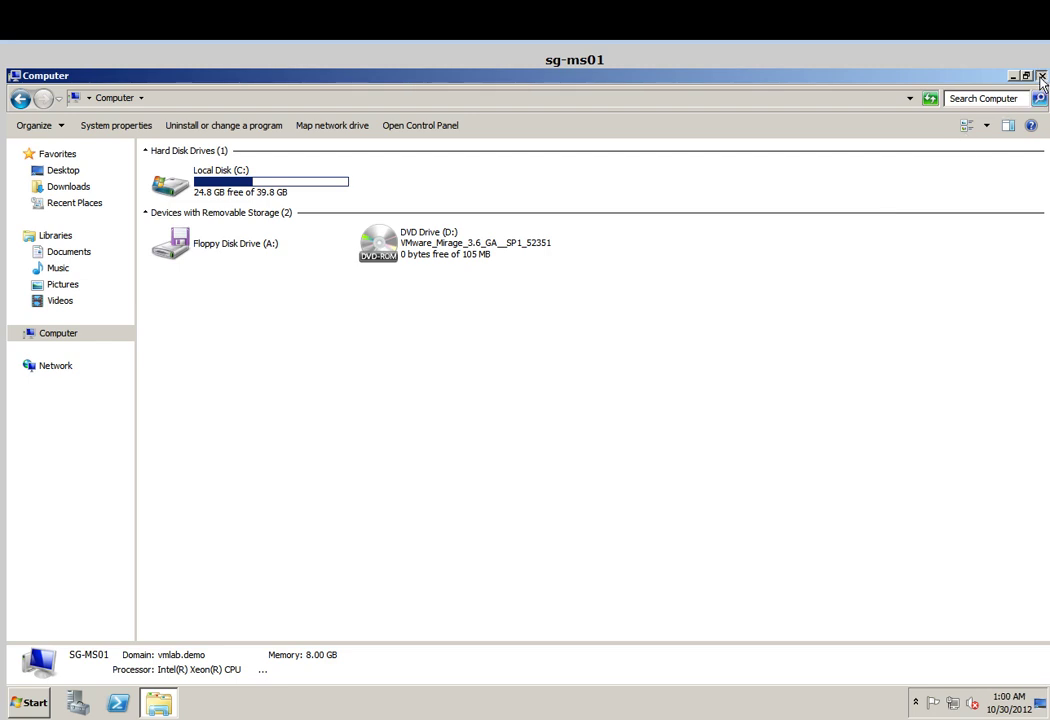
pyautogui.click(1040, 78)
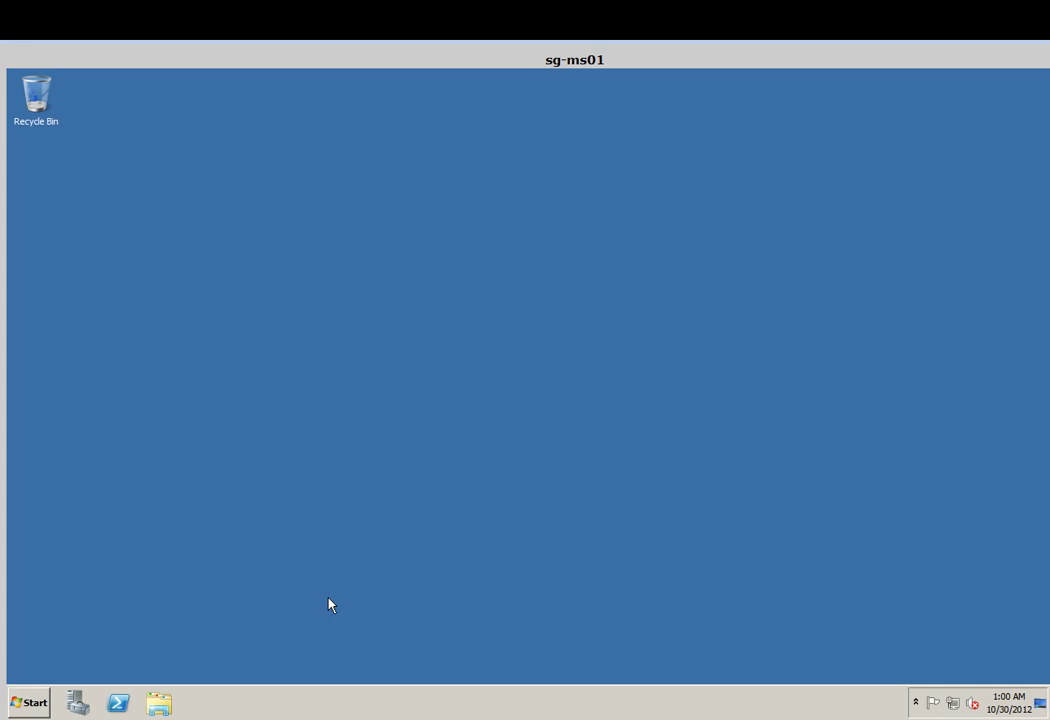
# - Open DVD Drive (D:) in a new Explorer window to show the Mirage DVD contents
pyautogui.click(159, 702)
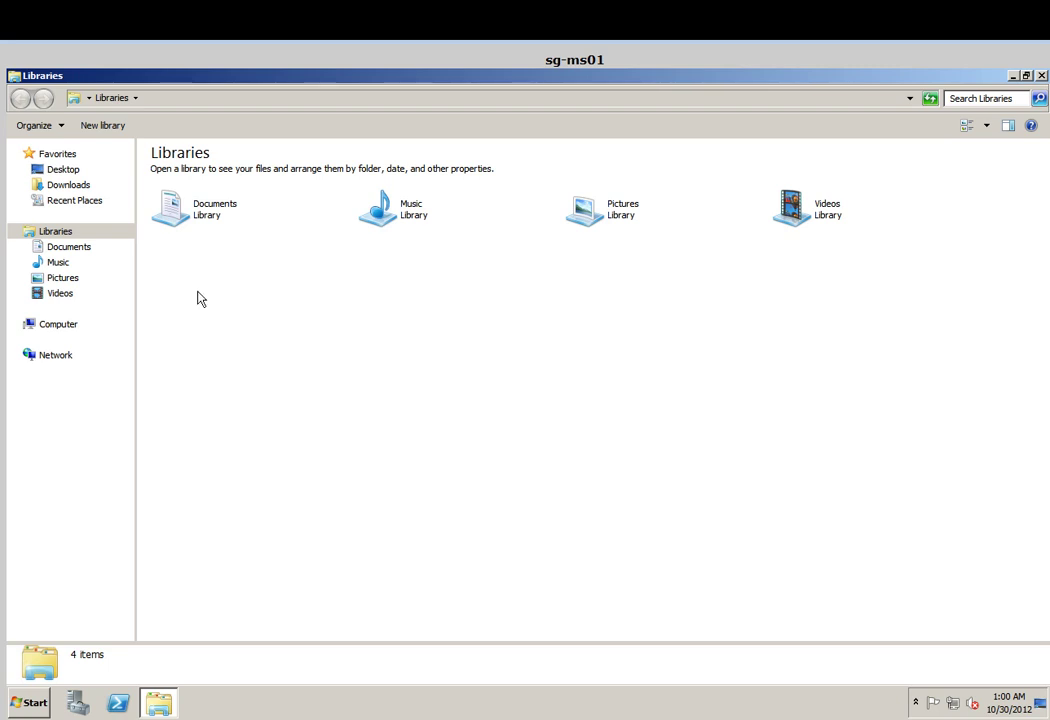
pyautogui.click(55, 362)
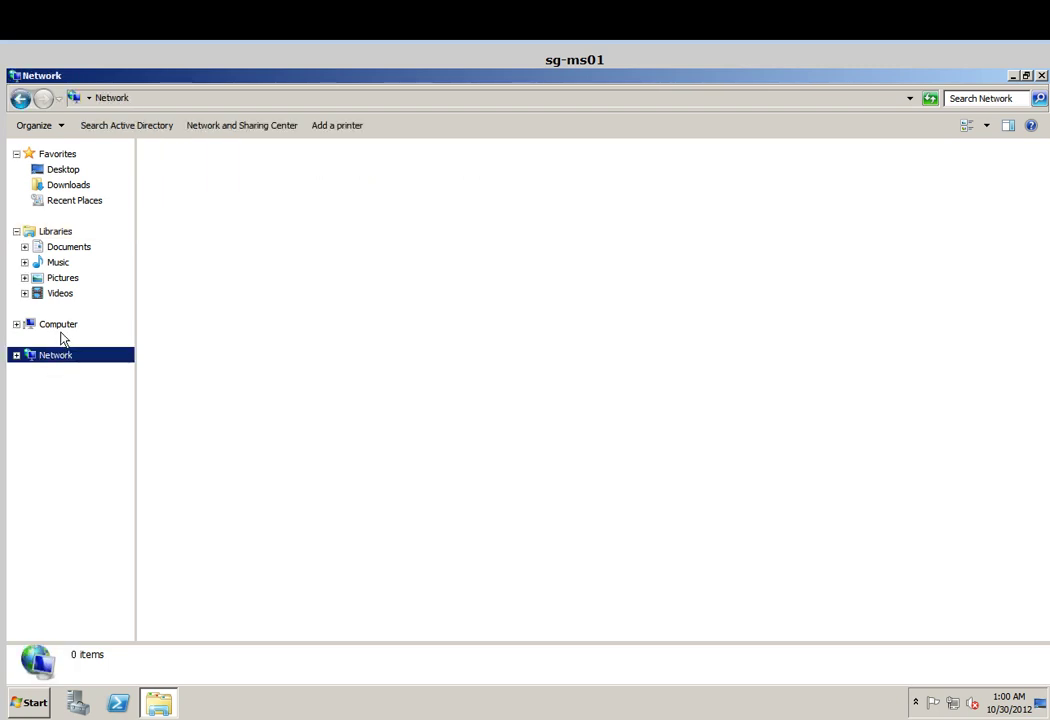
pyautogui.click(60, 331)
pyautogui.click(390, 236)
pyautogui.doubleClick(390, 236)
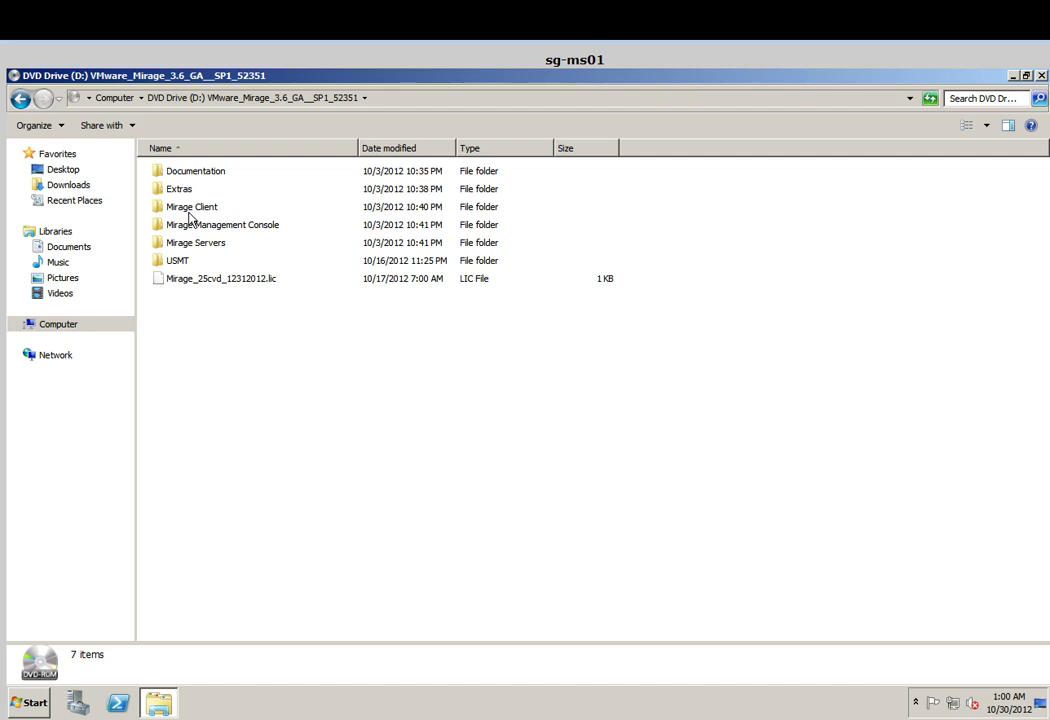
# - Run mirage.management.server.x64.52351 from Mirage Servers and exit after the administrator-required error
pyautogui.doubleClick(180, 242)
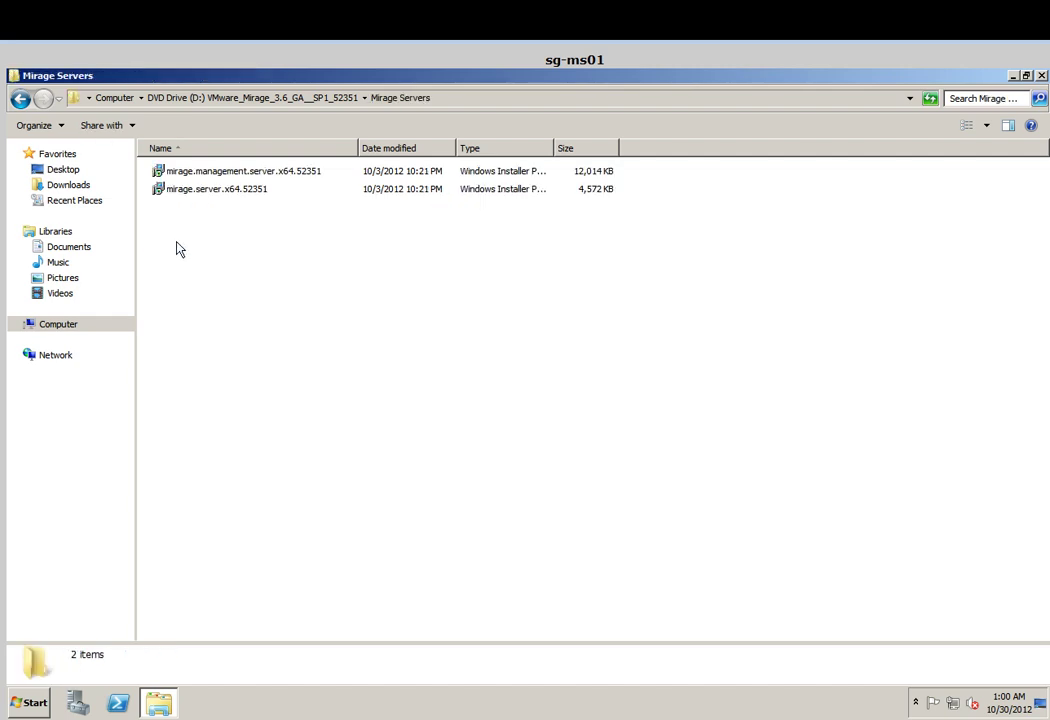
pyautogui.doubleClick(205, 177)
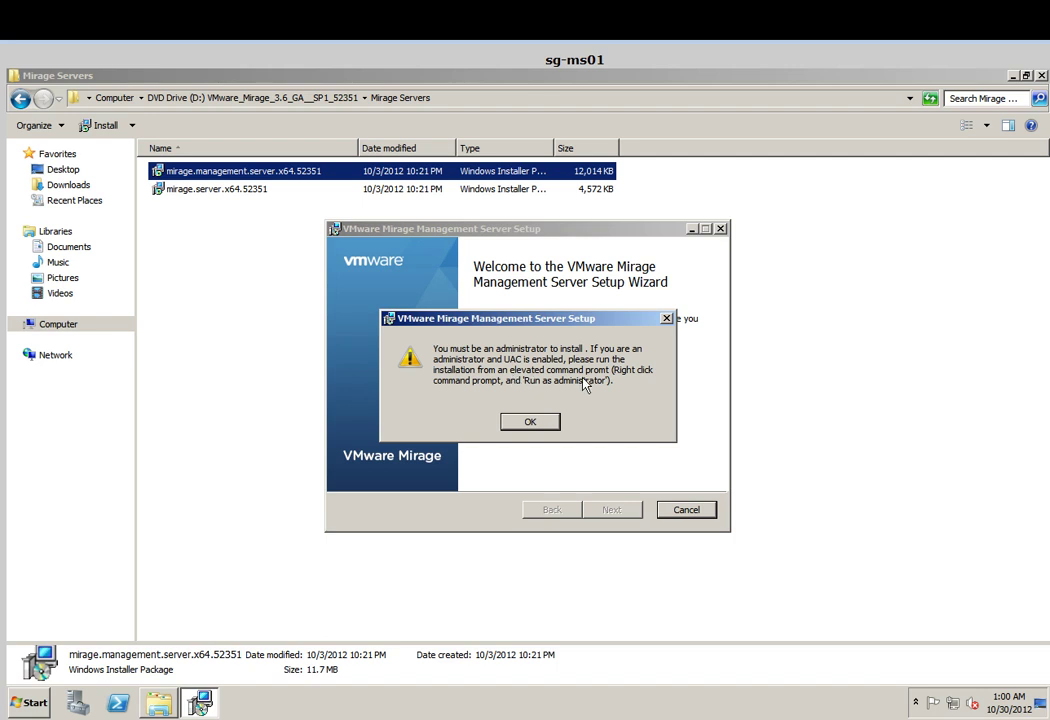
pyautogui.click(552, 420)
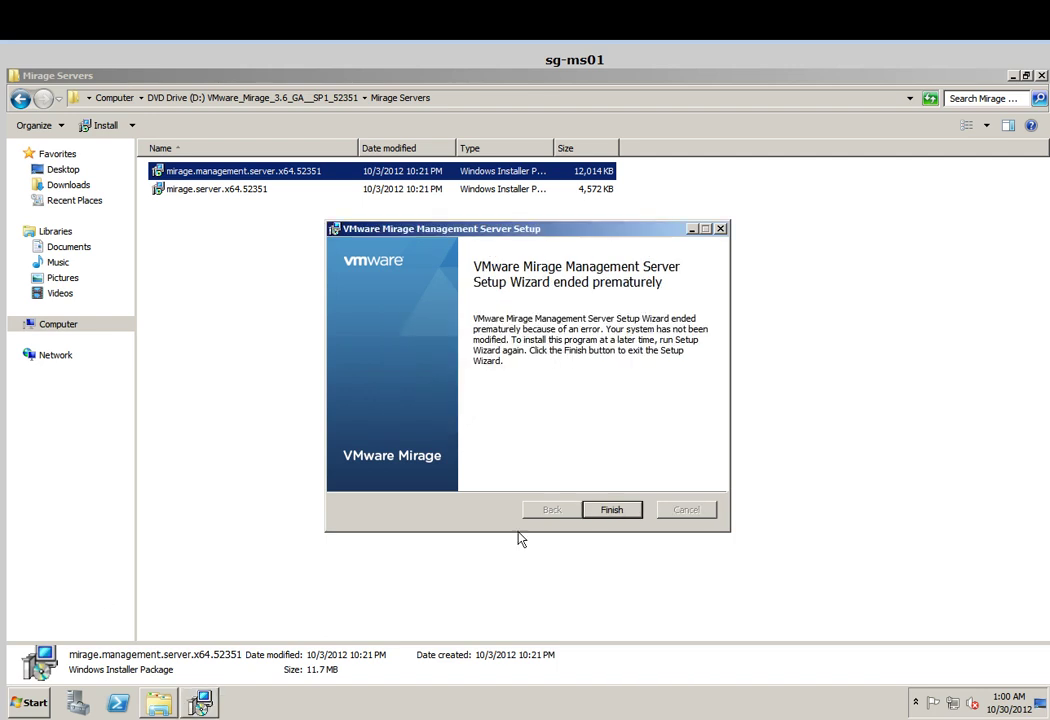
pyautogui.click(633, 509)
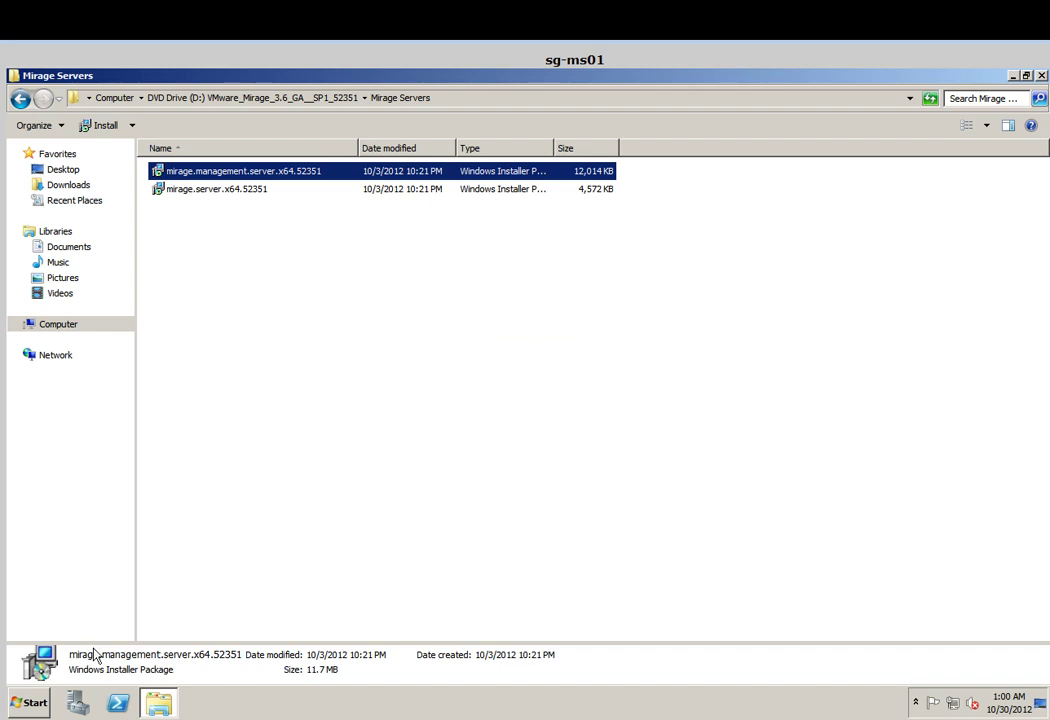
pyautogui.click(18, 708)
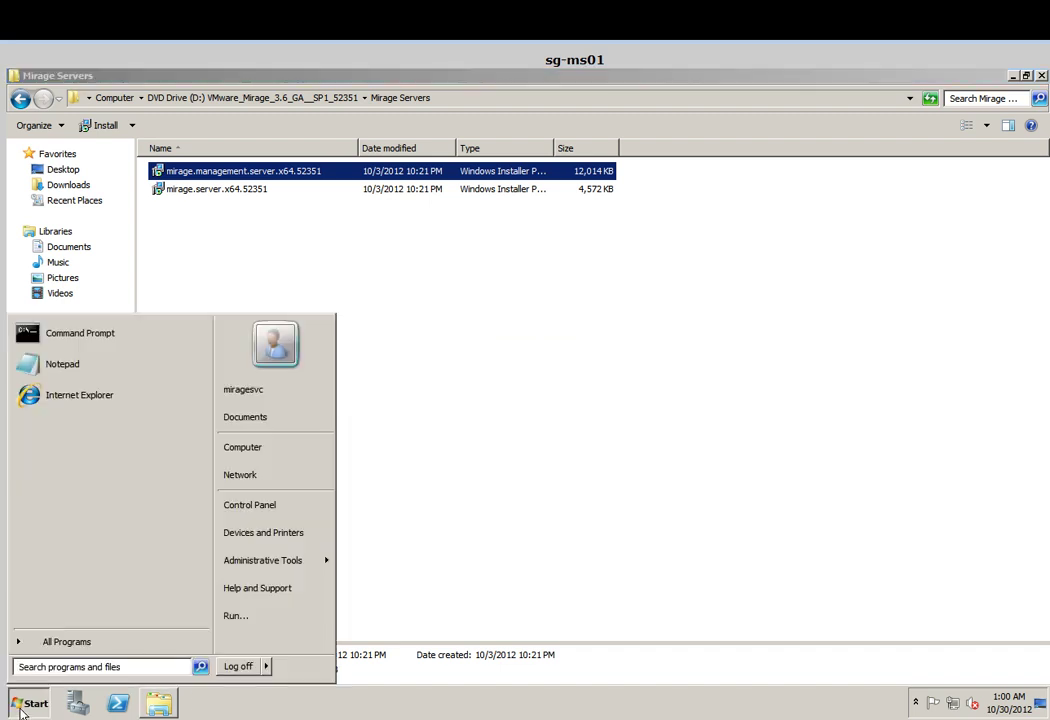
# - Open Command Prompt as administrator and list the contents of drive D:
pyautogui.rightClick(101, 343)
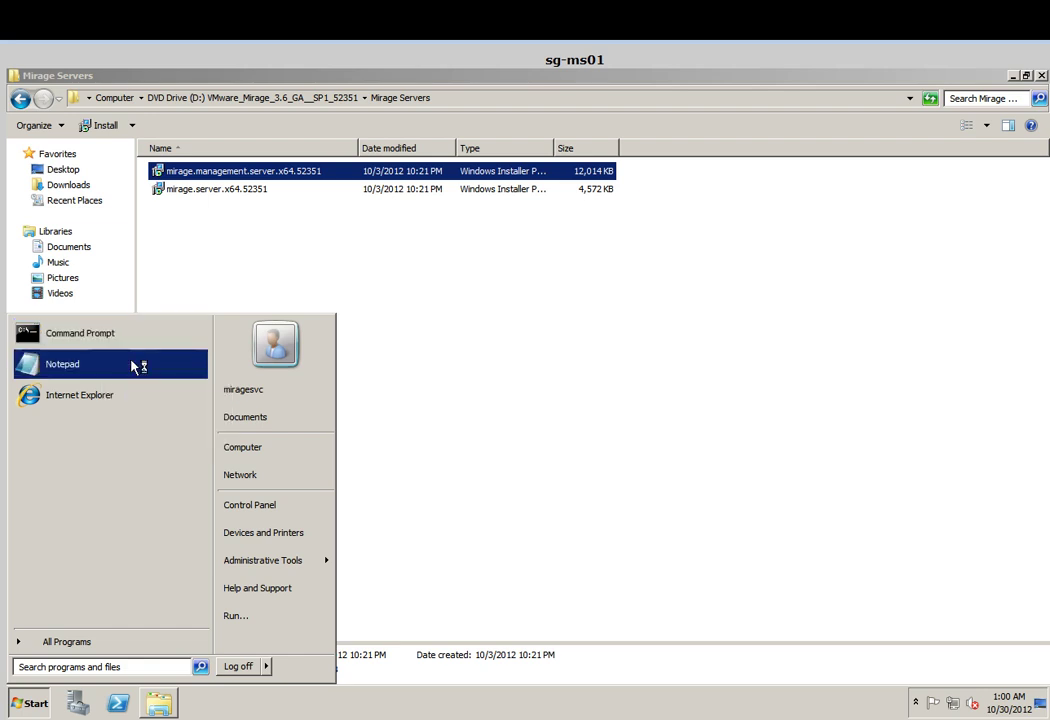
pyautogui.click(112, 361)
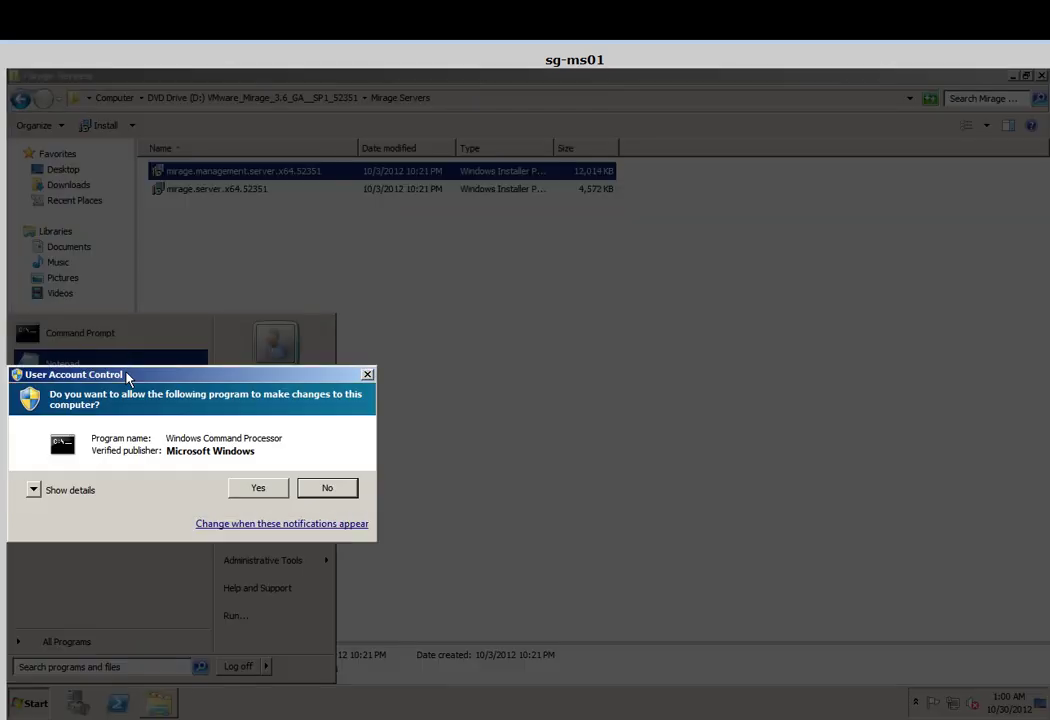
pyautogui.click(257, 487)
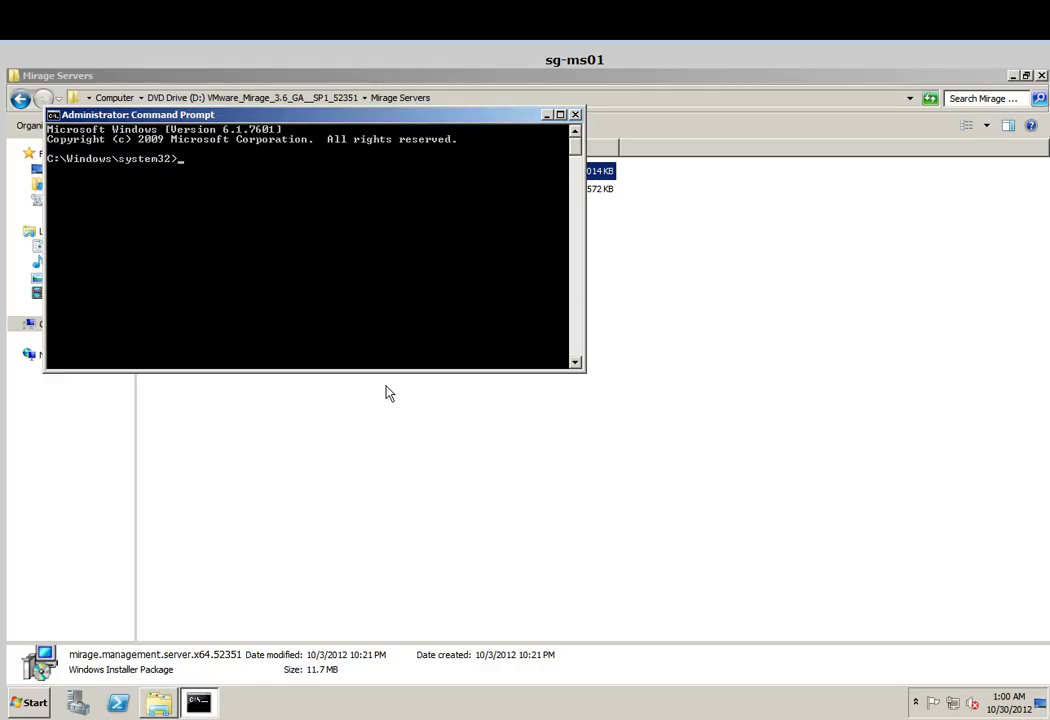
pyautogui.write('d:')
pyautogui.press('Return')
pyautogui.write('dir')
pyautogui.press('Return')
# - Change into D:\Mirage Servers, list it, and run mirage.management.server.x64.52351.msi
pyautogui.write('cd')
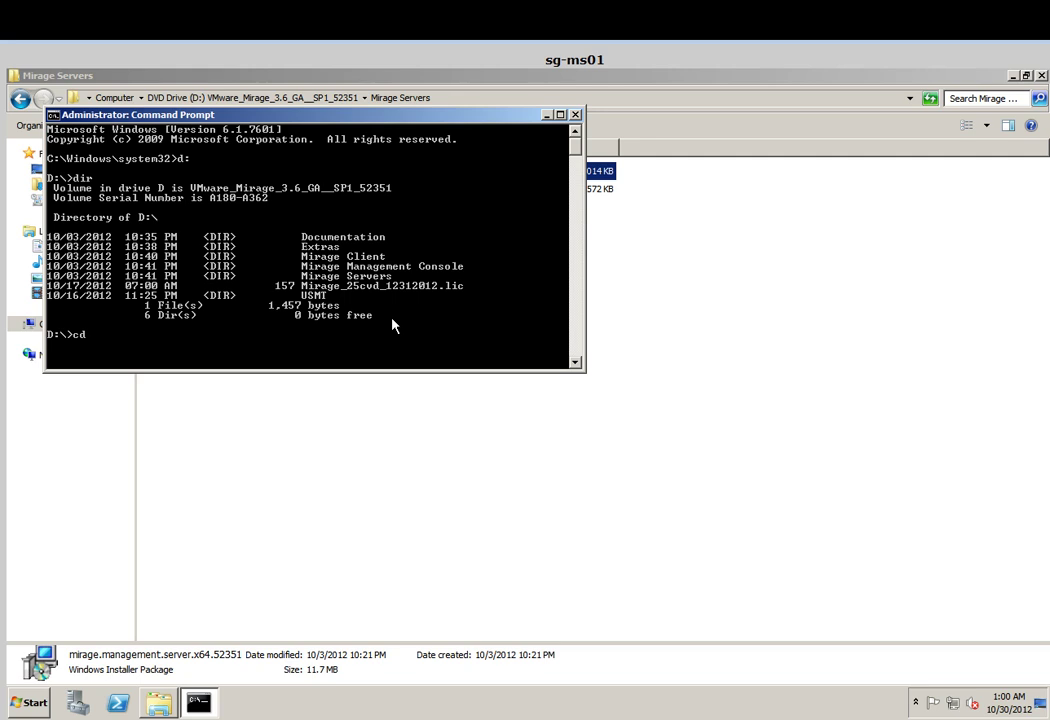
pyautogui.write(' mir')
pyautogui.press('Tab')
pyautogui.press('Tab')
pyautogui.press('Tab')
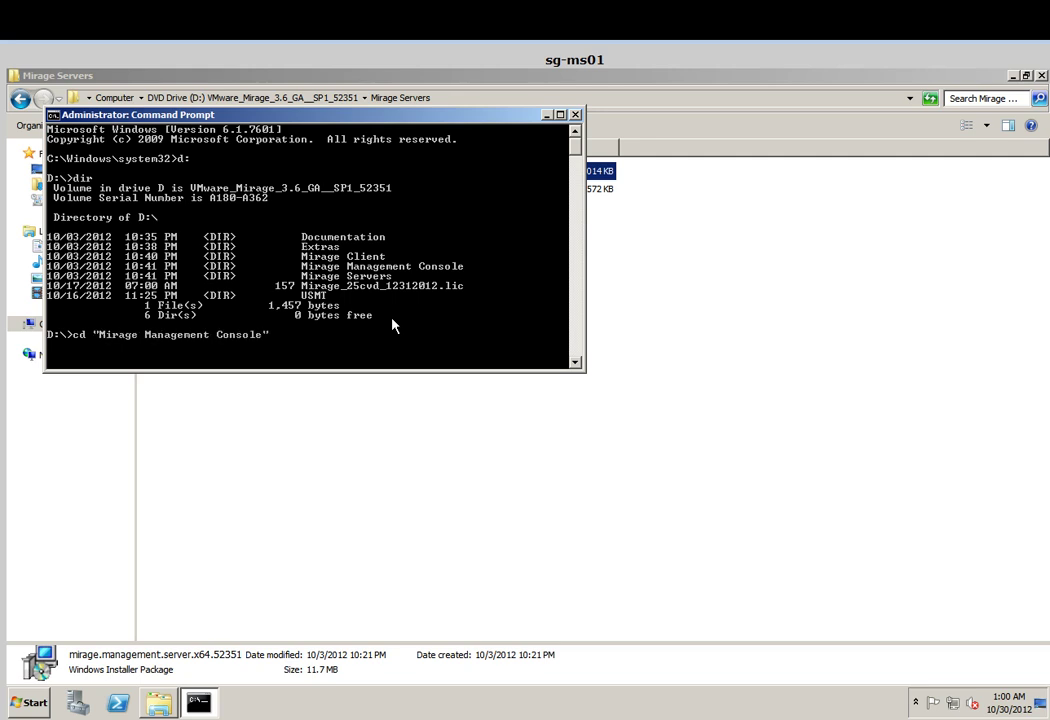
pyautogui.press('Return')
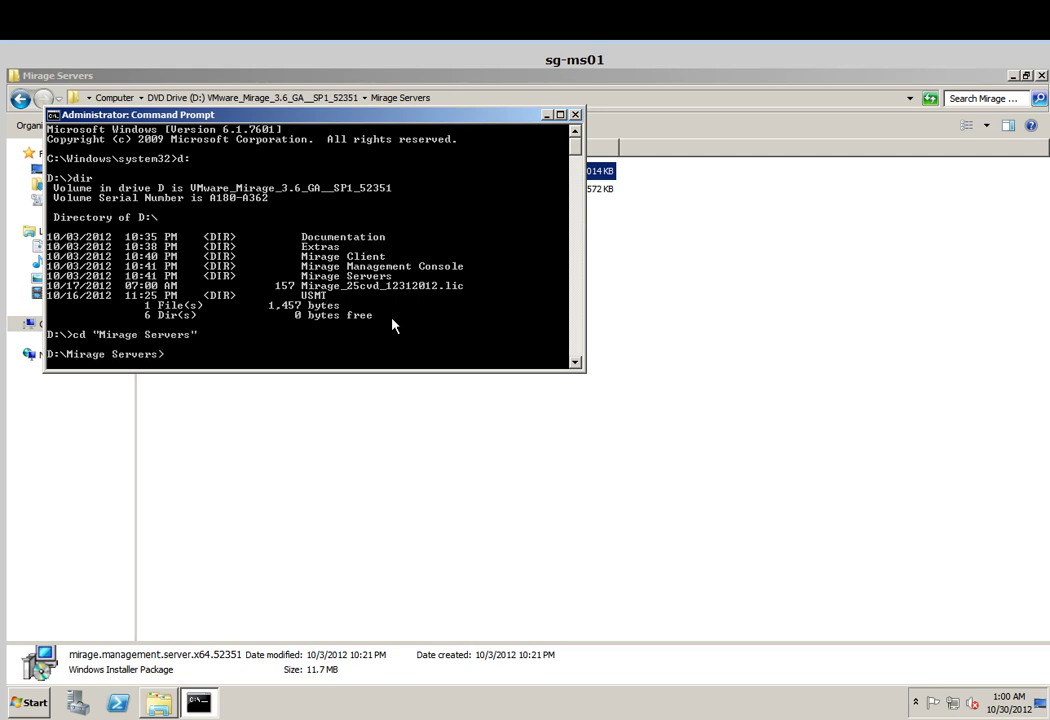
pyautogui.write('dir')
pyautogui.press('Return')
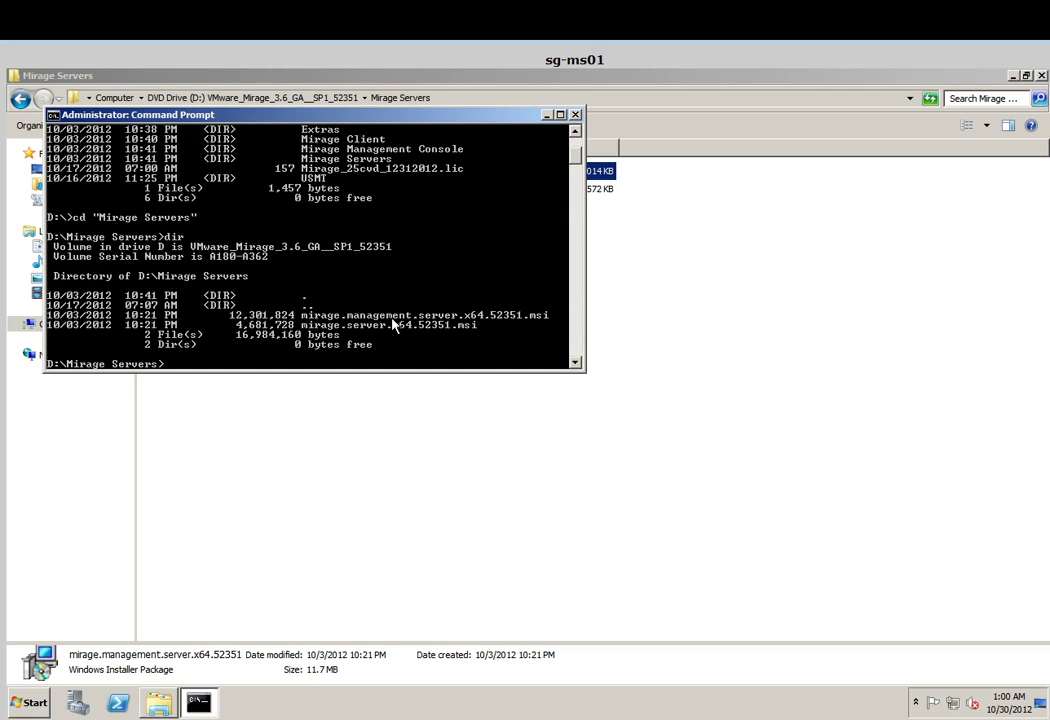
pyautogui.write('mir')
pyautogui.press('Tab')
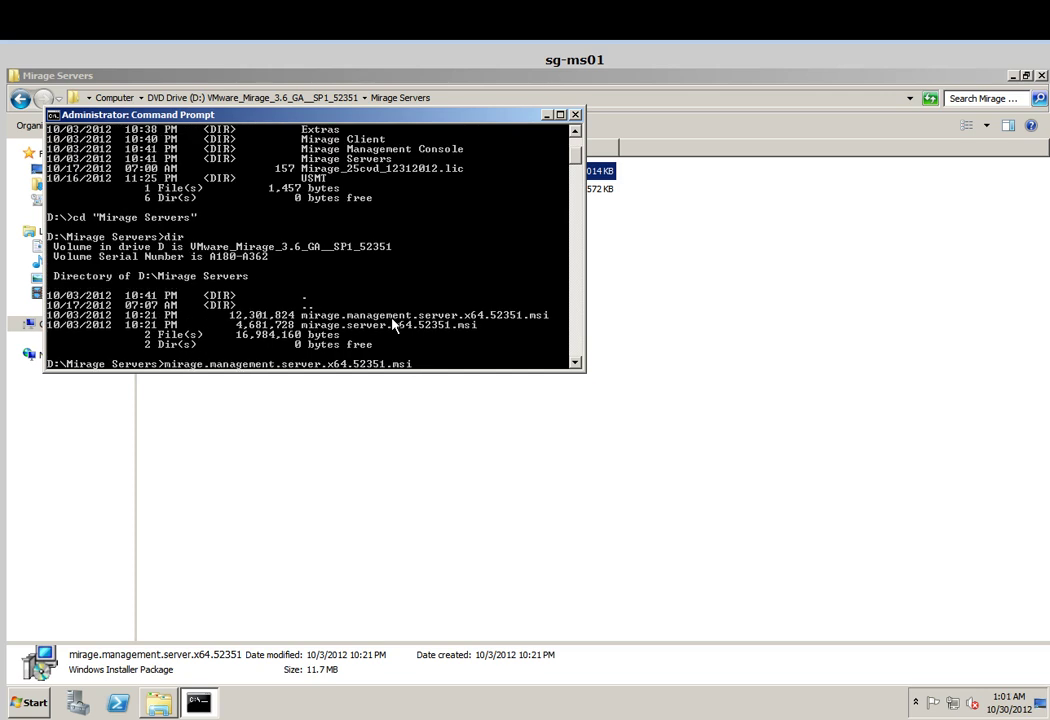
pyautogui.press('Return')
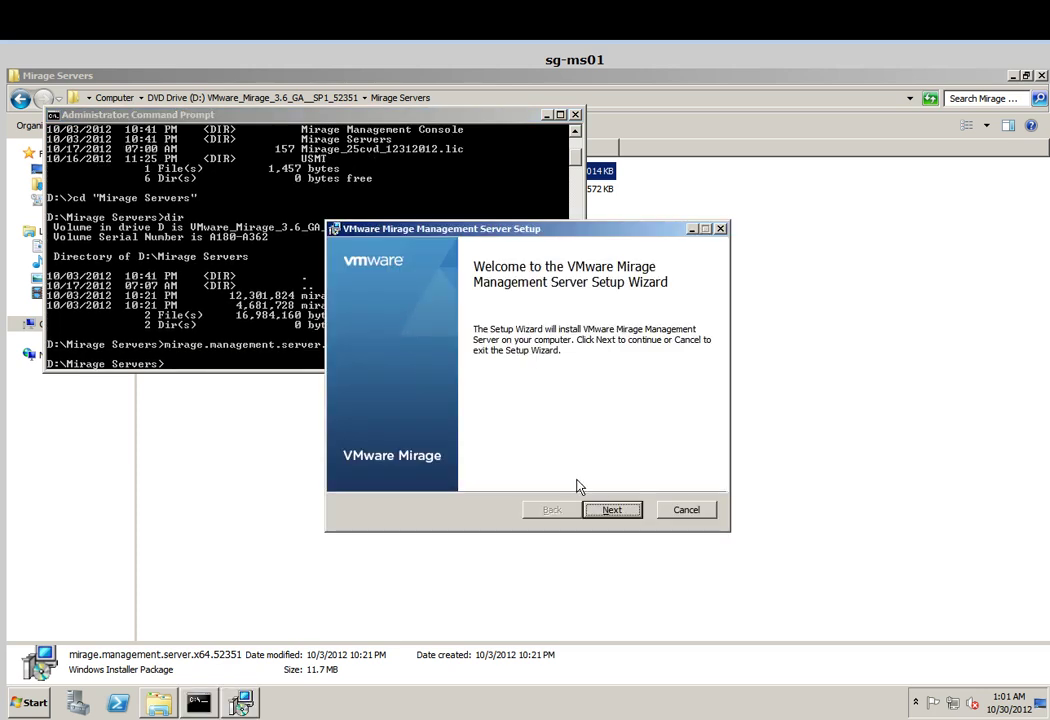
# - Accept the management server licence agreement
pyautogui.click(612, 510)
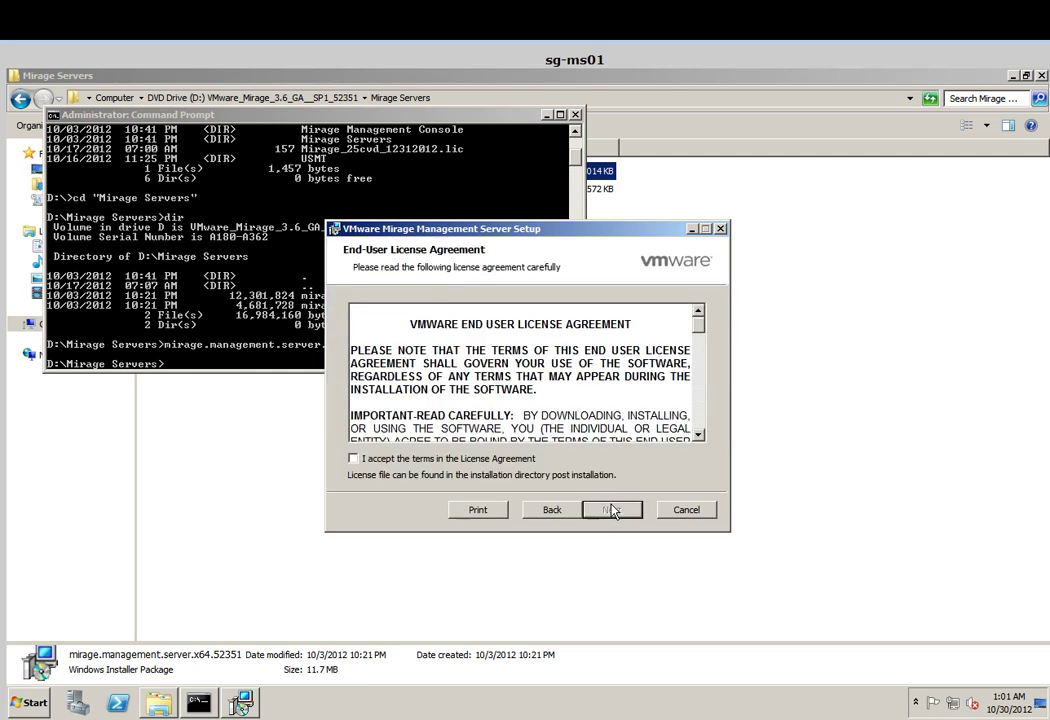
pyautogui.click(528, 468)
pyautogui.click(626, 518)
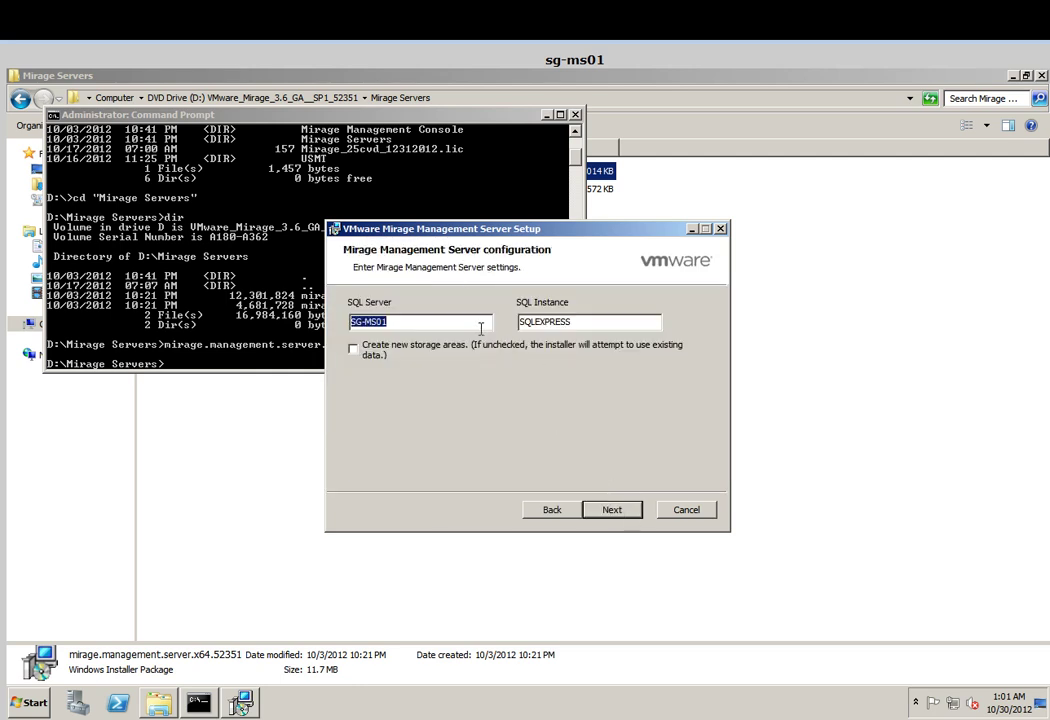
# - Set SQL Server to sg-db01 with an empty instance and create new storage areas
pyautogui.write('sg-db01')
pyautogui.doubleClick(524, 323)
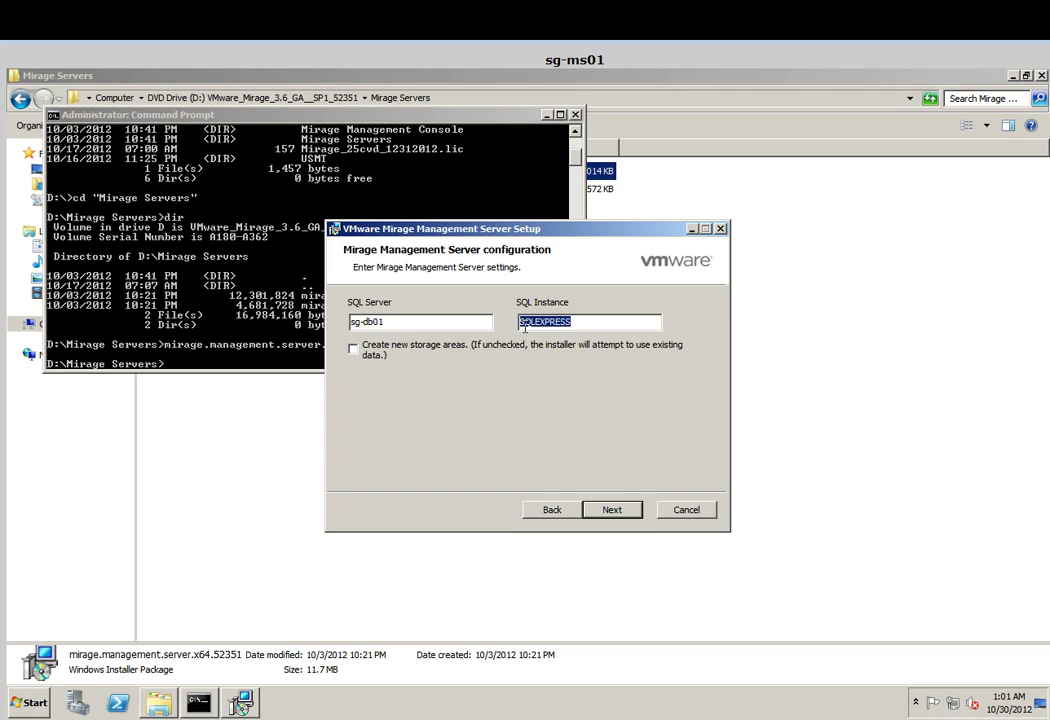
pyautogui.press('BackSpace')
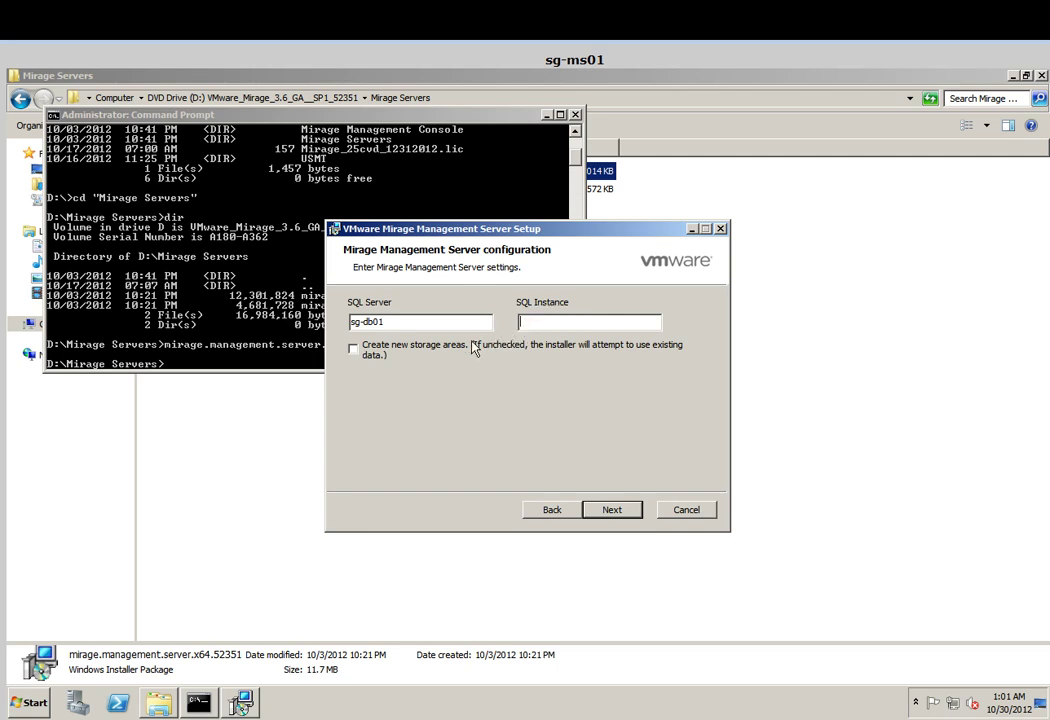
pyautogui.click(370, 357)
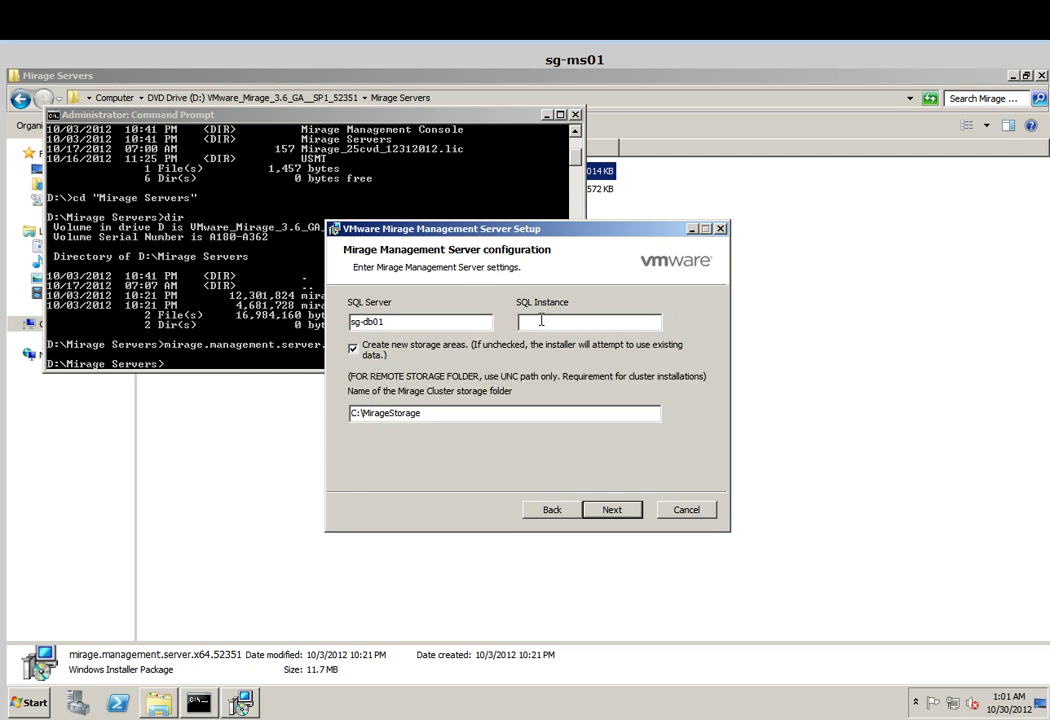
pyautogui.click(612, 510)
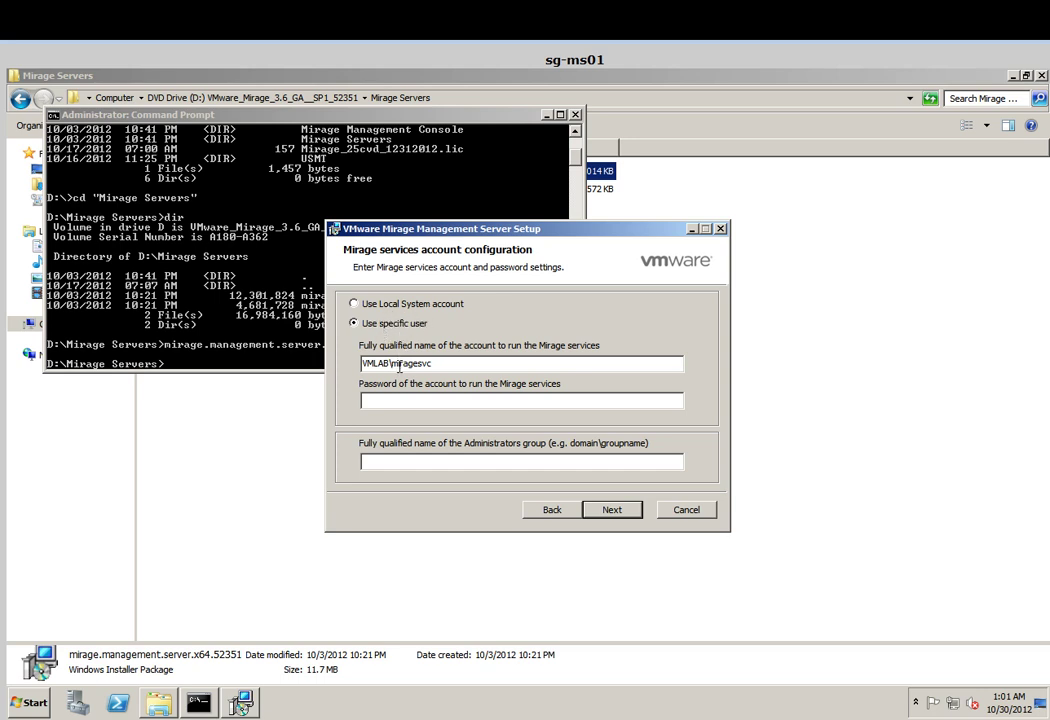
# - Enter the service account password and set the administrators group to vmlab\mirageadmin
pyautogui.write('******')
pyautogui.press('BackSpace')
pyautogui.press('BackSpace')
pyautogui.press('BackSpace')
pyautogui.press('BackSpace')
pyautogui.press('BackSpace')
pyautogui.press('BackSpace')
pyautogui.write('********')
pyautogui.click(521, 461)
pyautogui.write('vmlab\\mirageadmin')
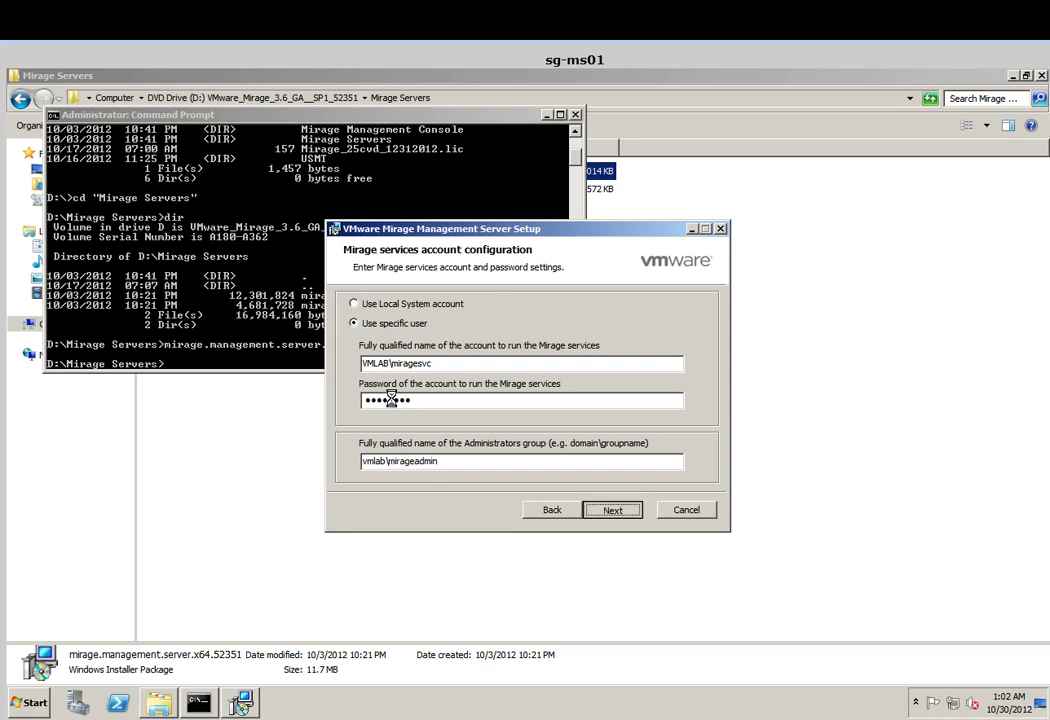
pyautogui.press('Return')
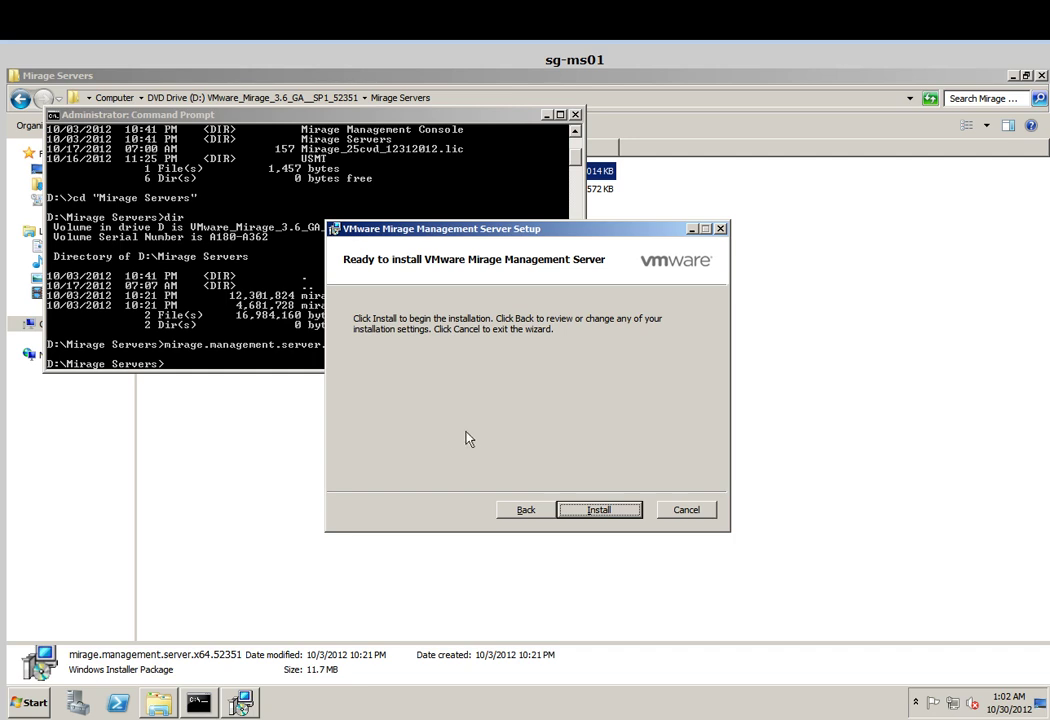
# - Install the management server, finish the wizard, and close Command Prompt
pyautogui.click(585, 512)
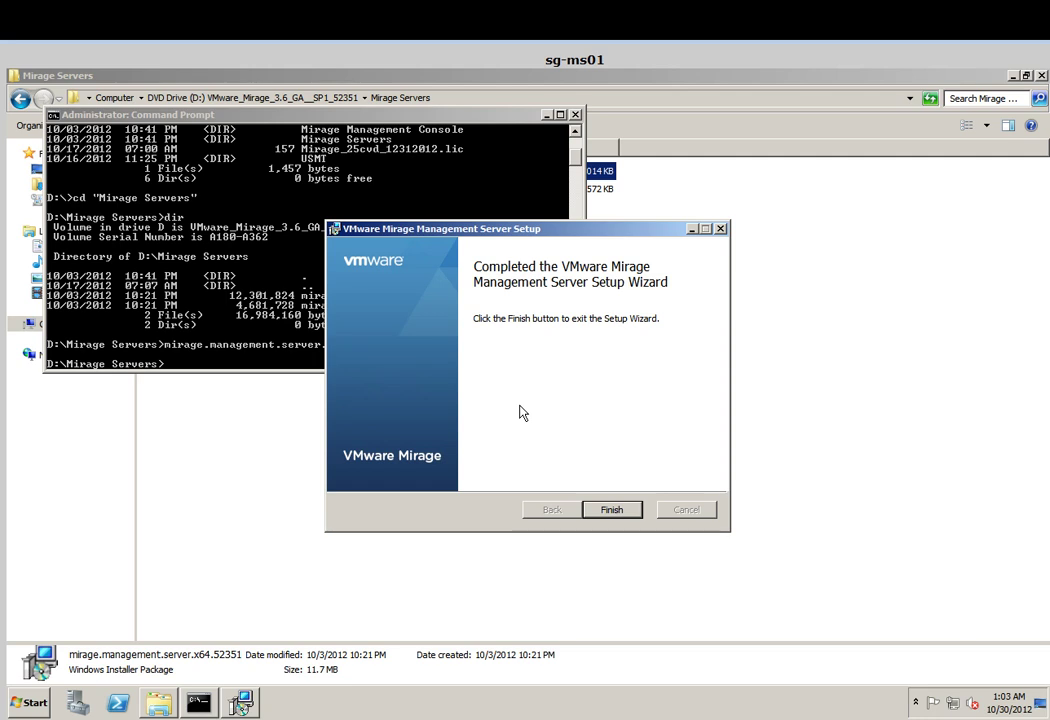
pyautogui.click(608, 510)
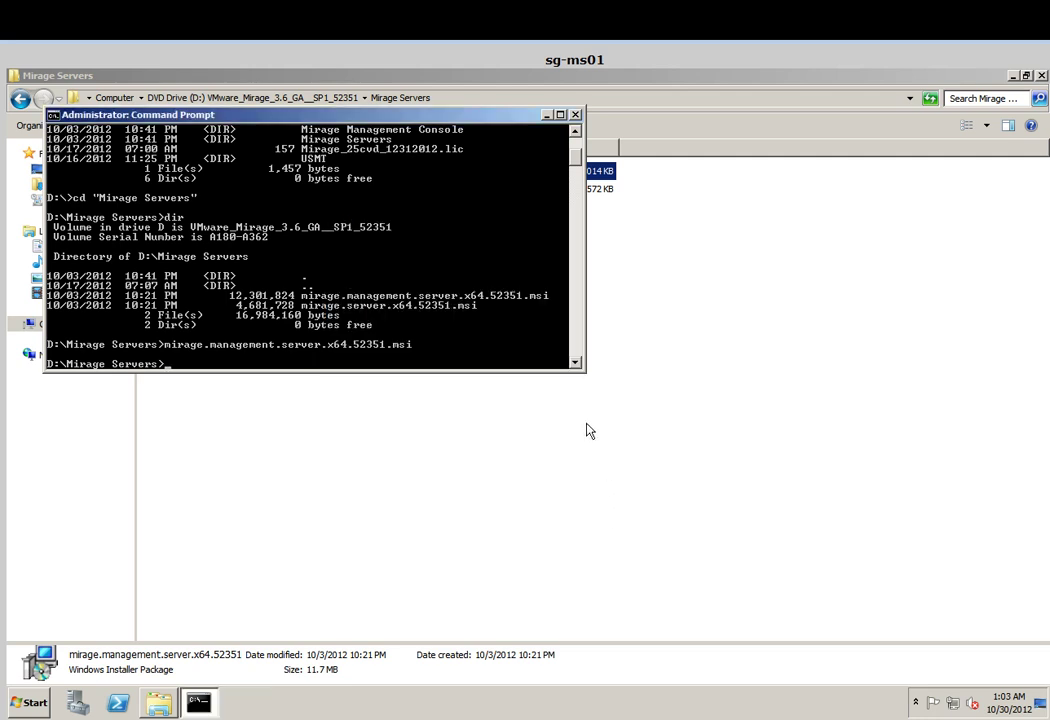
pyautogui.click(576, 114)
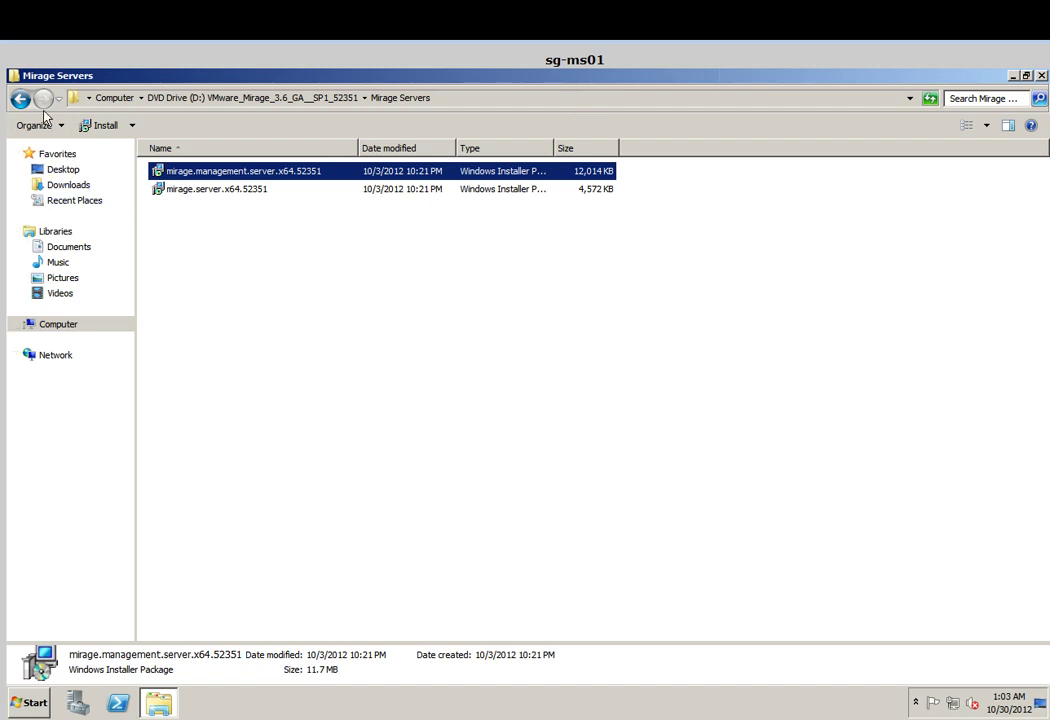
# - Go back to the DVD root and open the Mirage Management Console folder
pyautogui.click(20, 99)
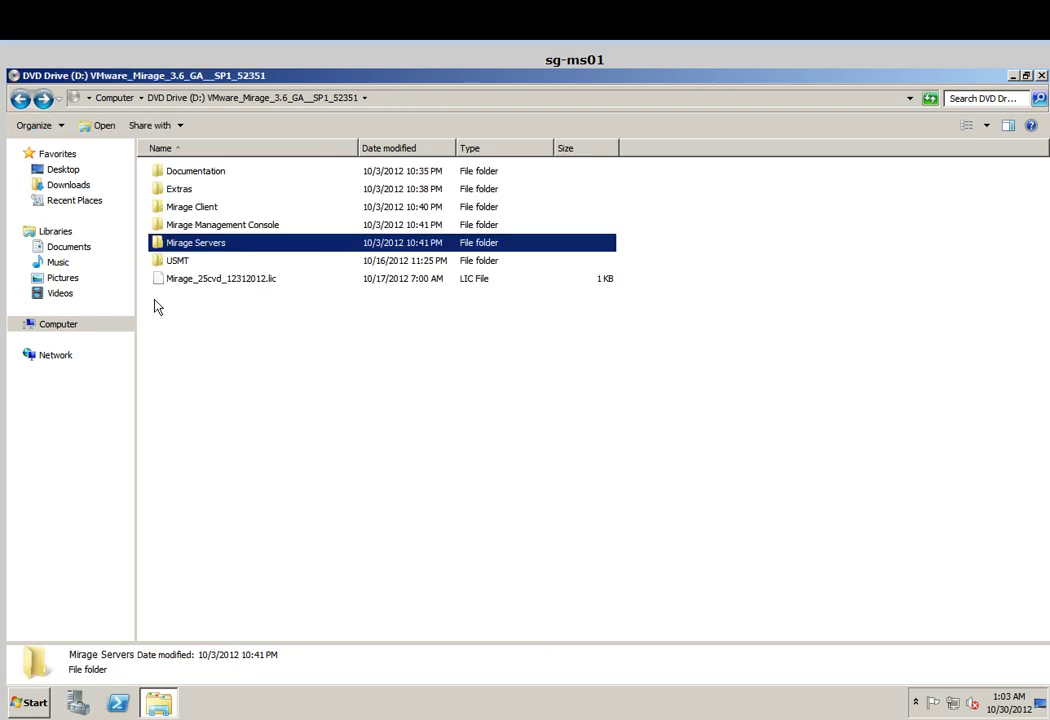
pyautogui.doubleClick(212, 229)
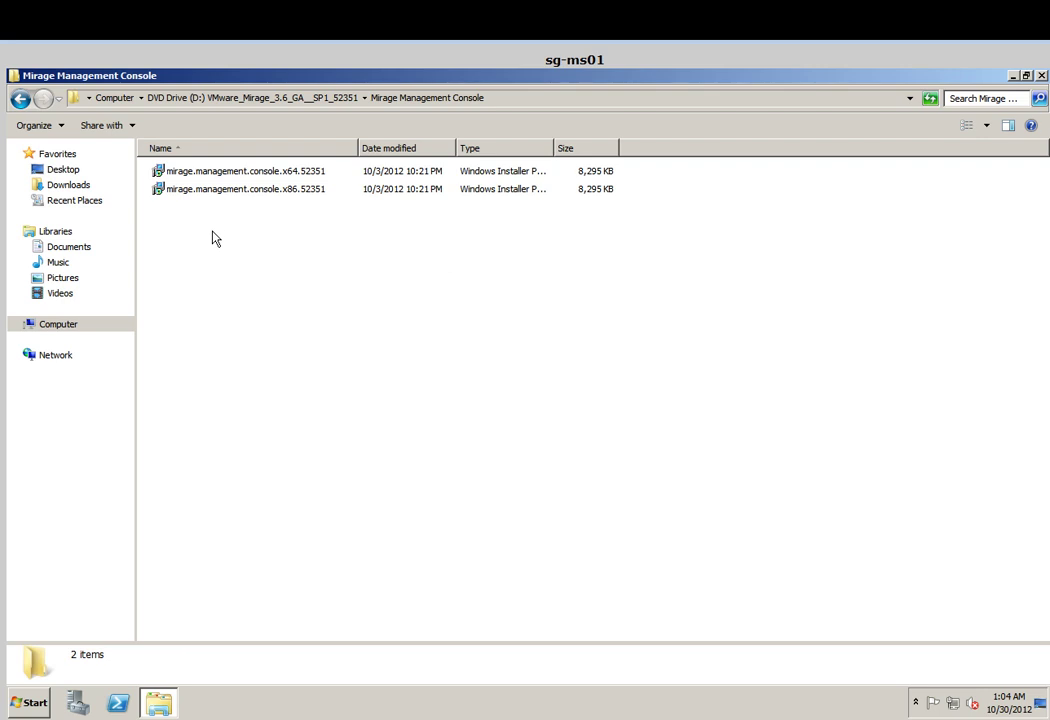
# - Install the x64 Mirage Management Console package, accepting the licence, then minimize Explorer
pyautogui.doubleClick(251, 176)
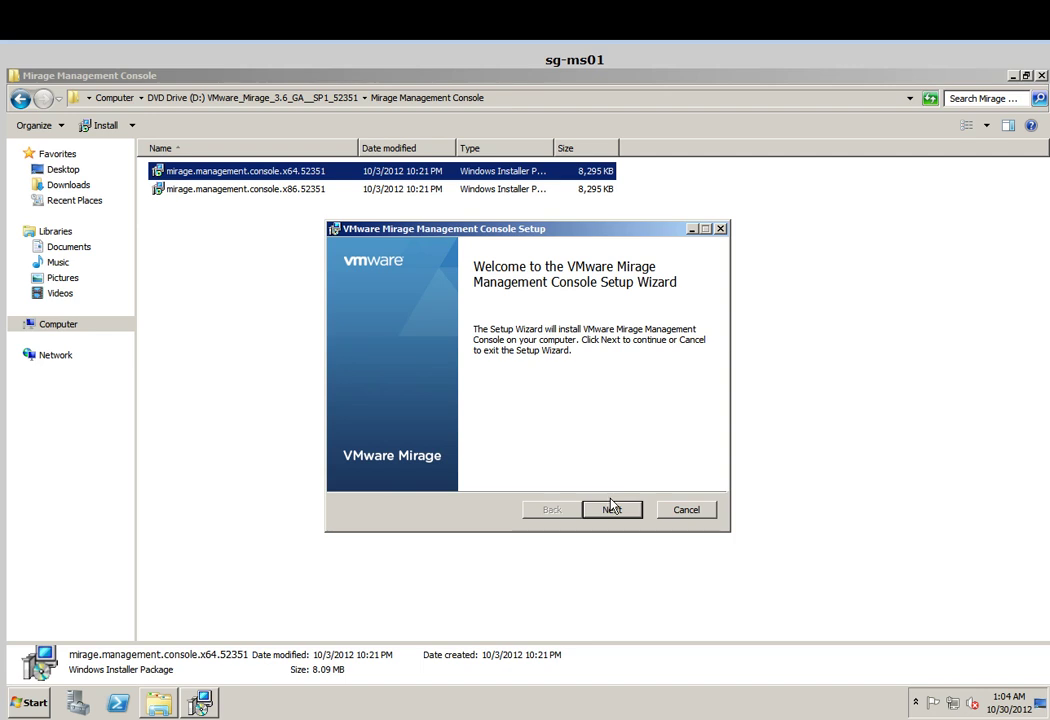
pyautogui.click(611, 510)
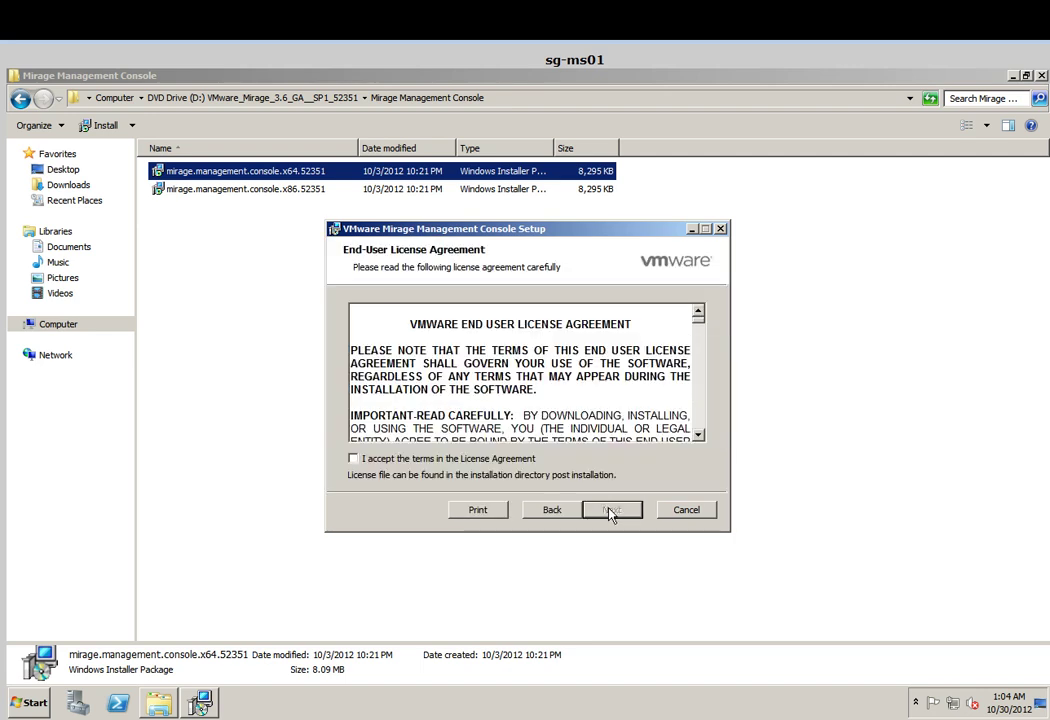
pyautogui.click(519, 460)
pyautogui.click(612, 510)
pyautogui.click(605, 510)
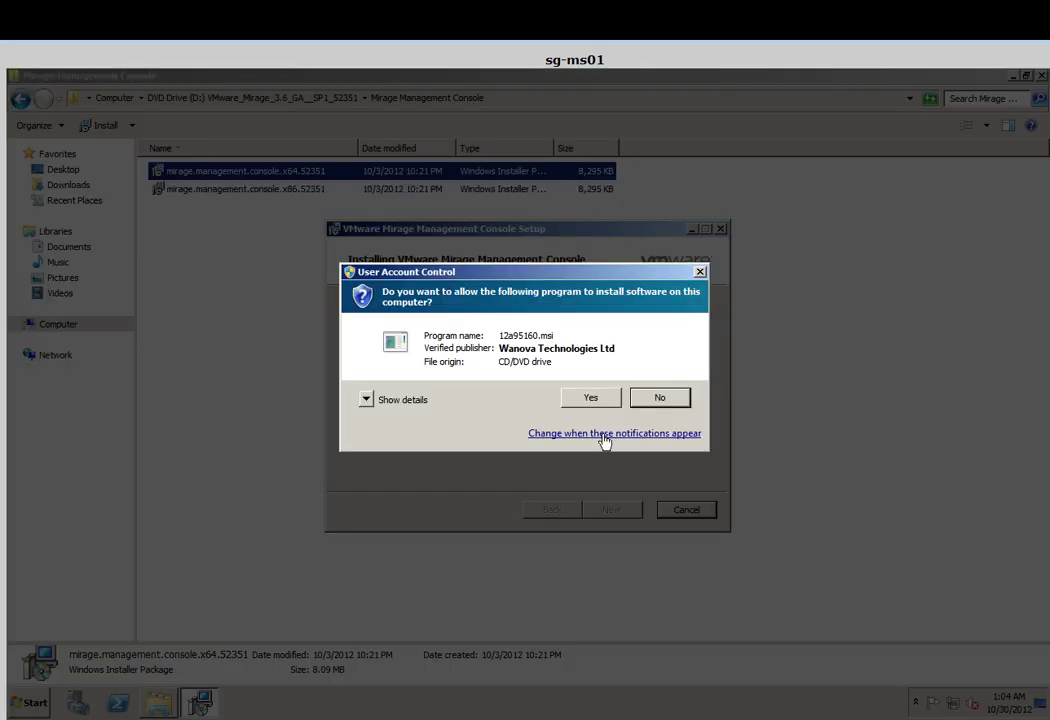
pyautogui.click(597, 399)
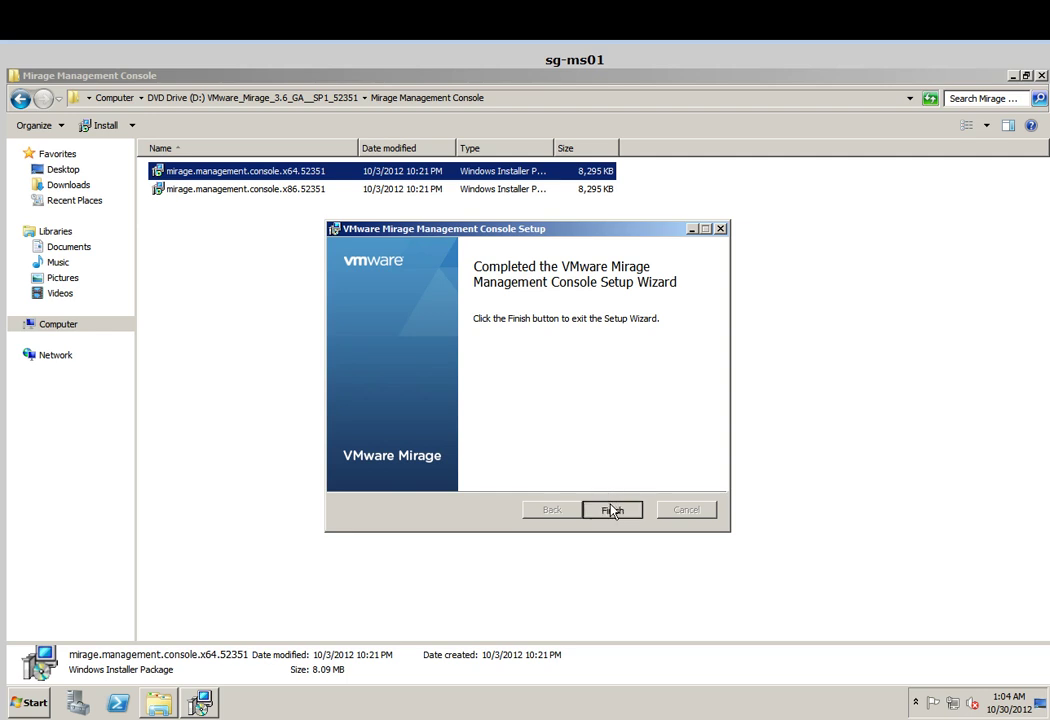
pyautogui.click(611, 509)
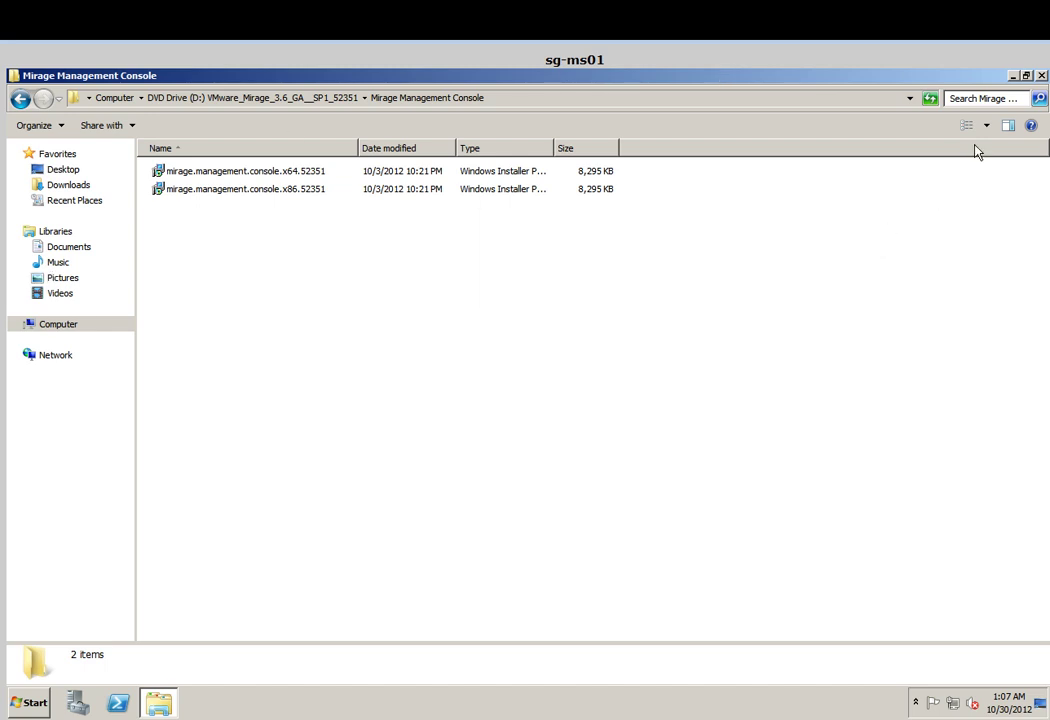
pyautogui.click(1013, 77)
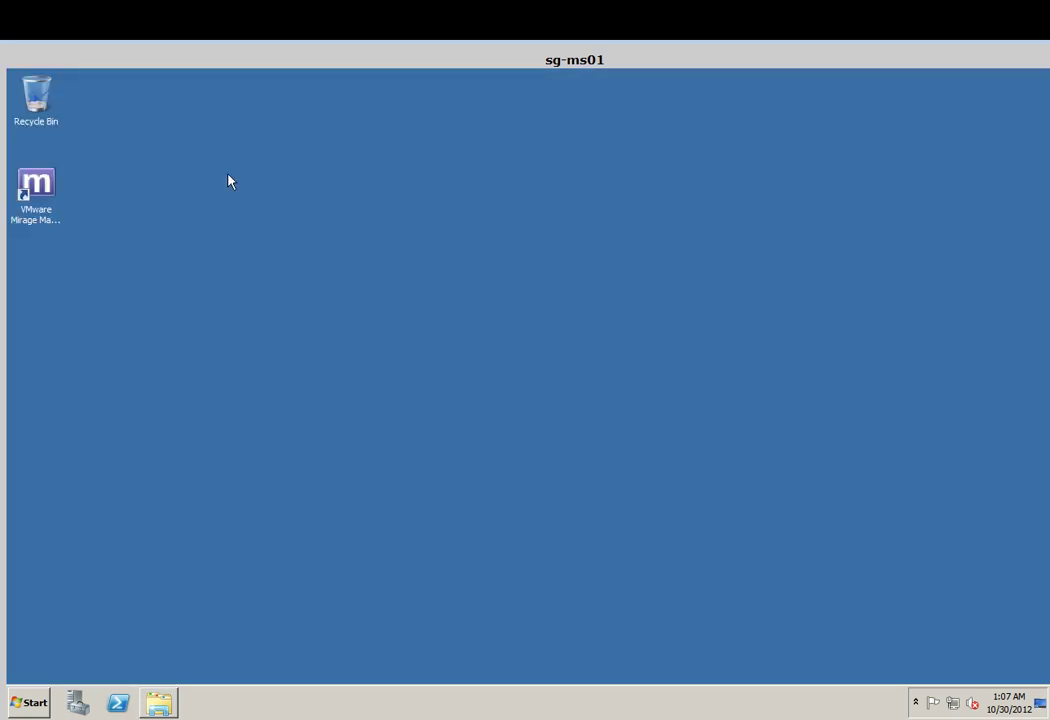
# - Launch the Mirage Management Console from the desktop and maximize its window
pyautogui.doubleClick(36, 183)
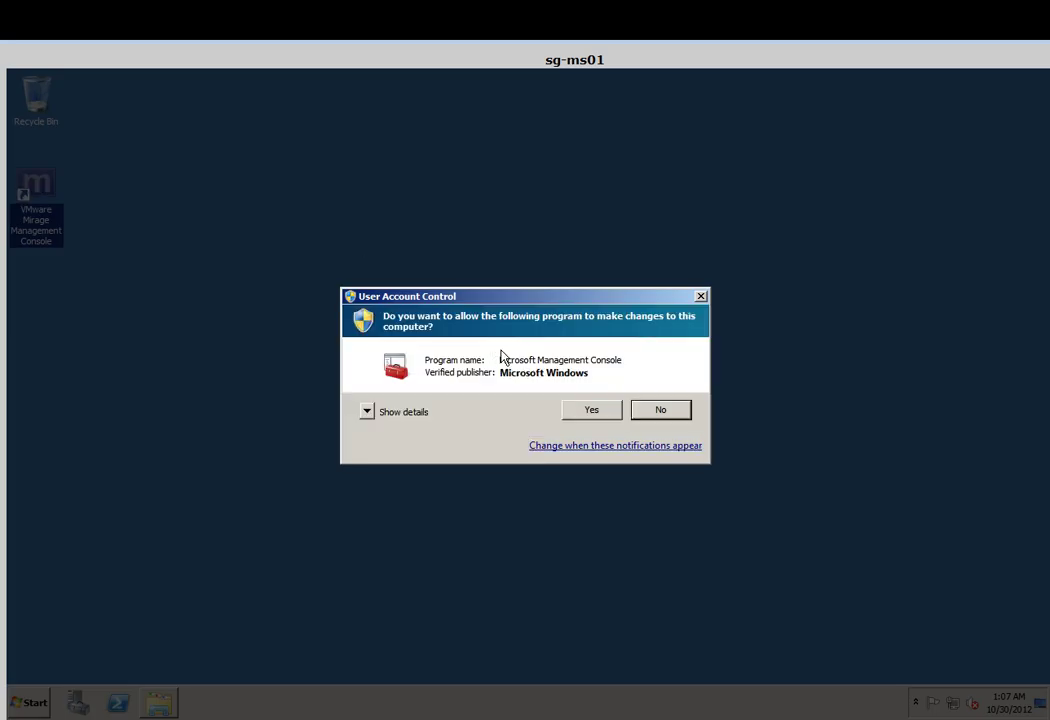
pyautogui.click(592, 413)
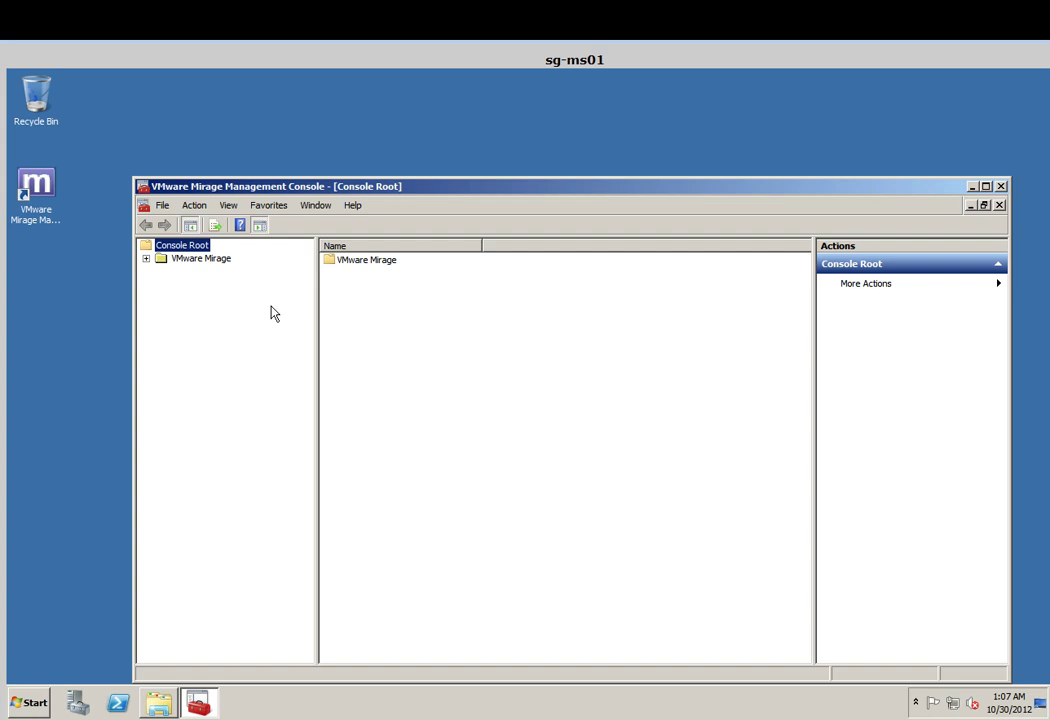
pyautogui.click(147, 259)
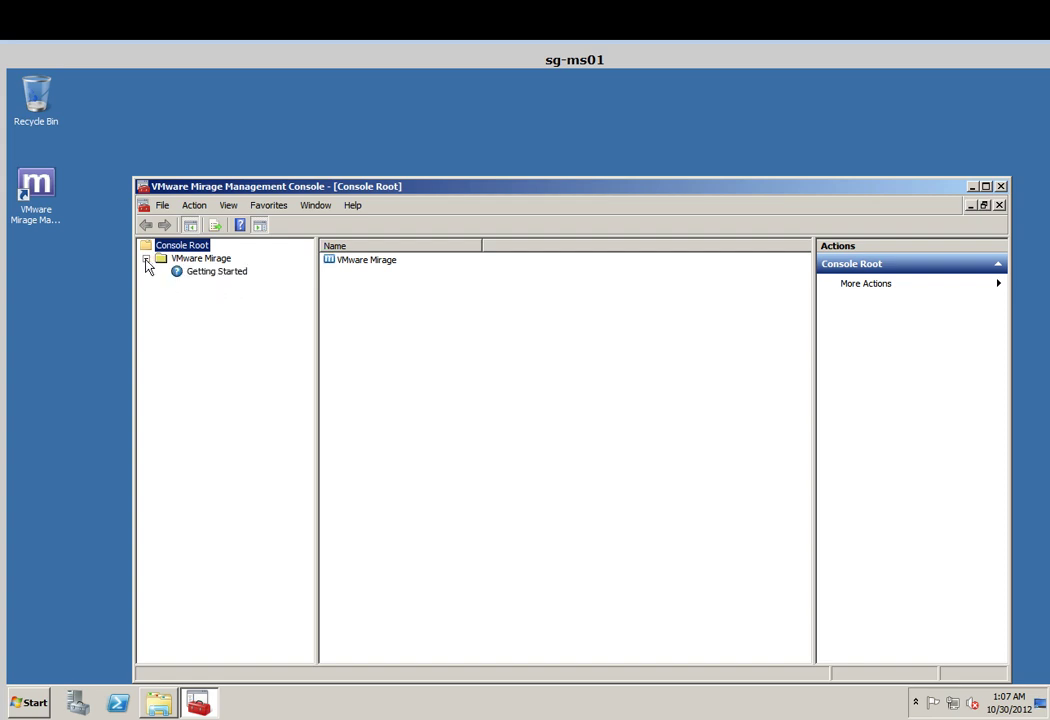
pyautogui.doubleClick(206, 187)
# - Select the VMware Mirage node under Console Root to show its Add System guidance
pyautogui.click(64, 163)
pyautogui.rightClick(78, 167)
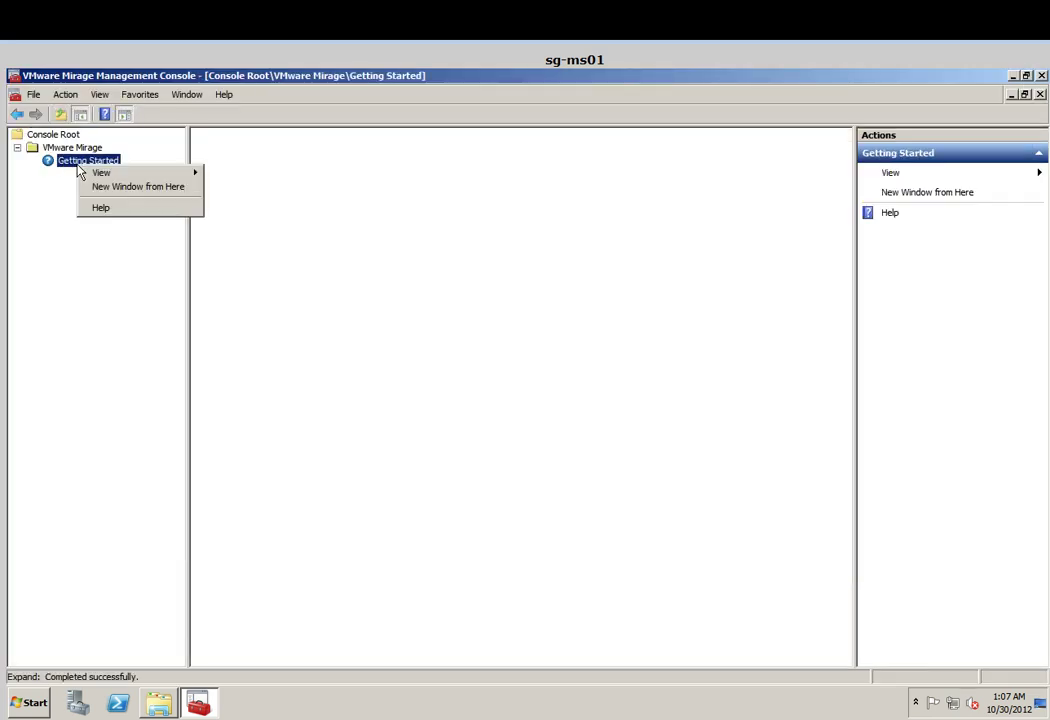
pyautogui.click(89, 340)
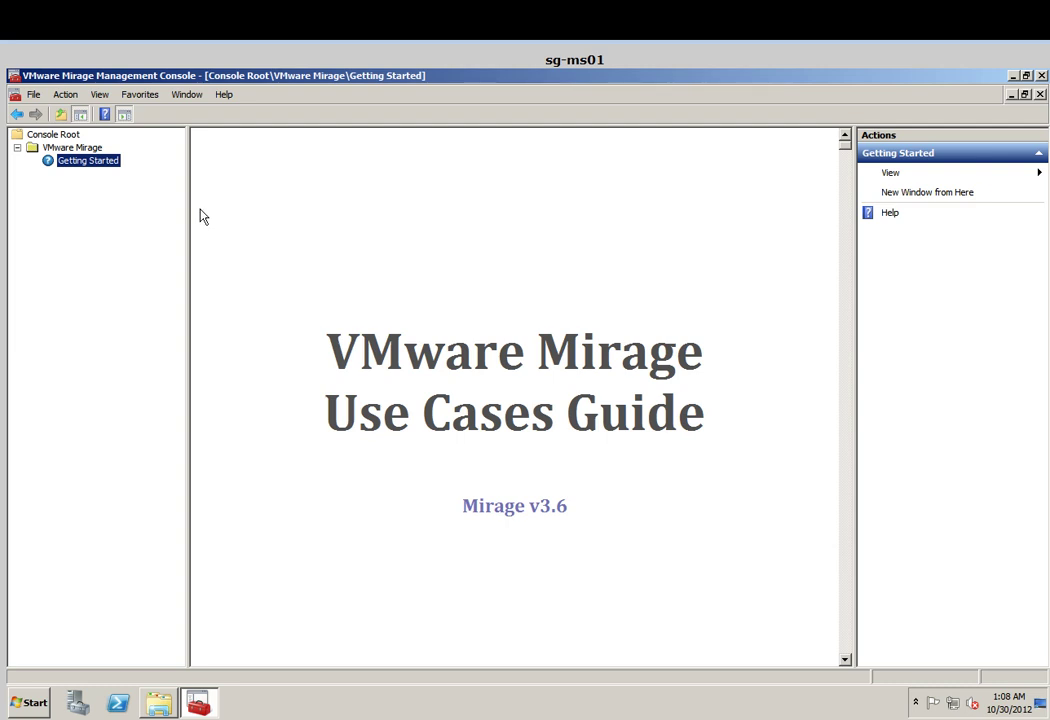
pyautogui.click(96, 149)
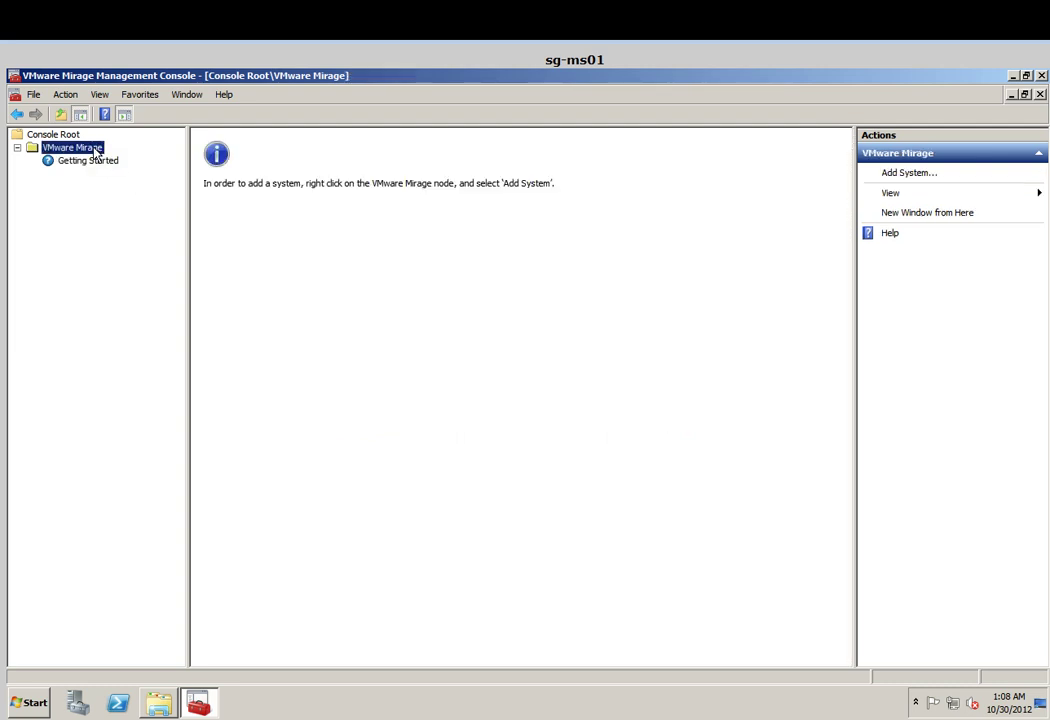
# - Add a Mirage system with management server address sg-ms01
pyautogui.rightClick(96, 150)
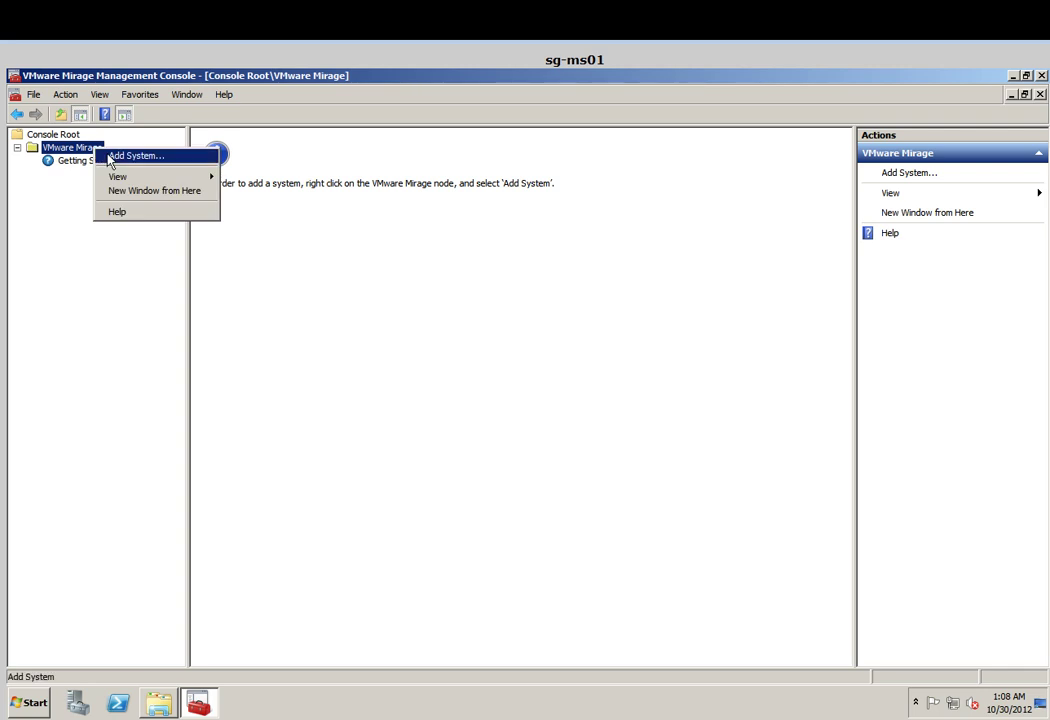
pyautogui.click(112, 156)
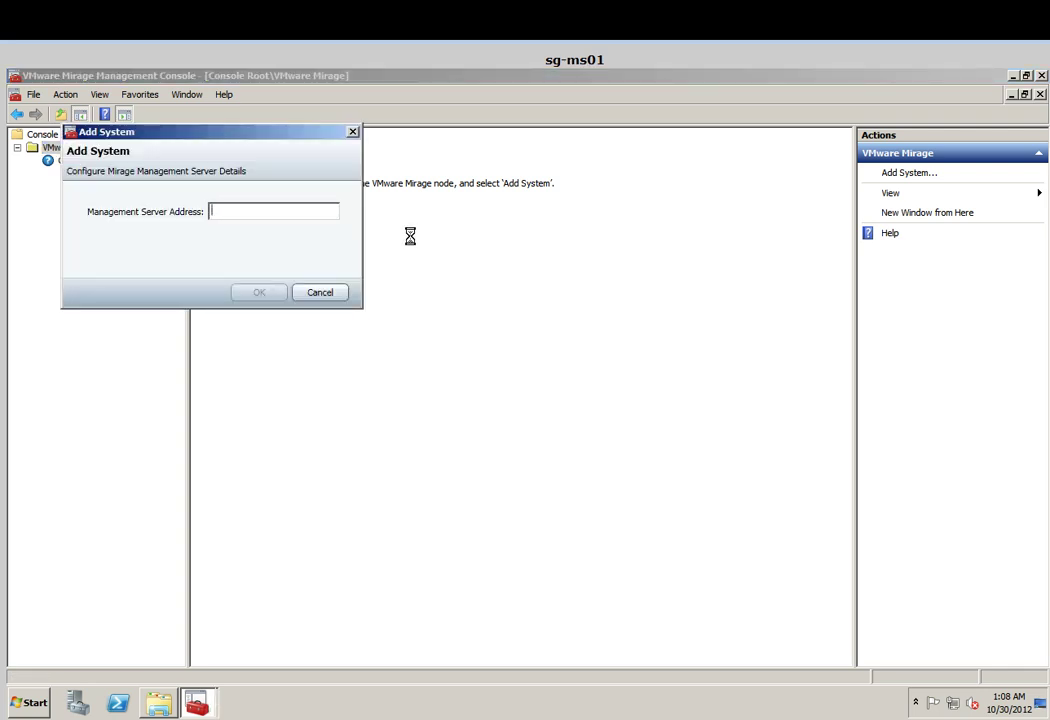
pyautogui.write('sg-ms01')
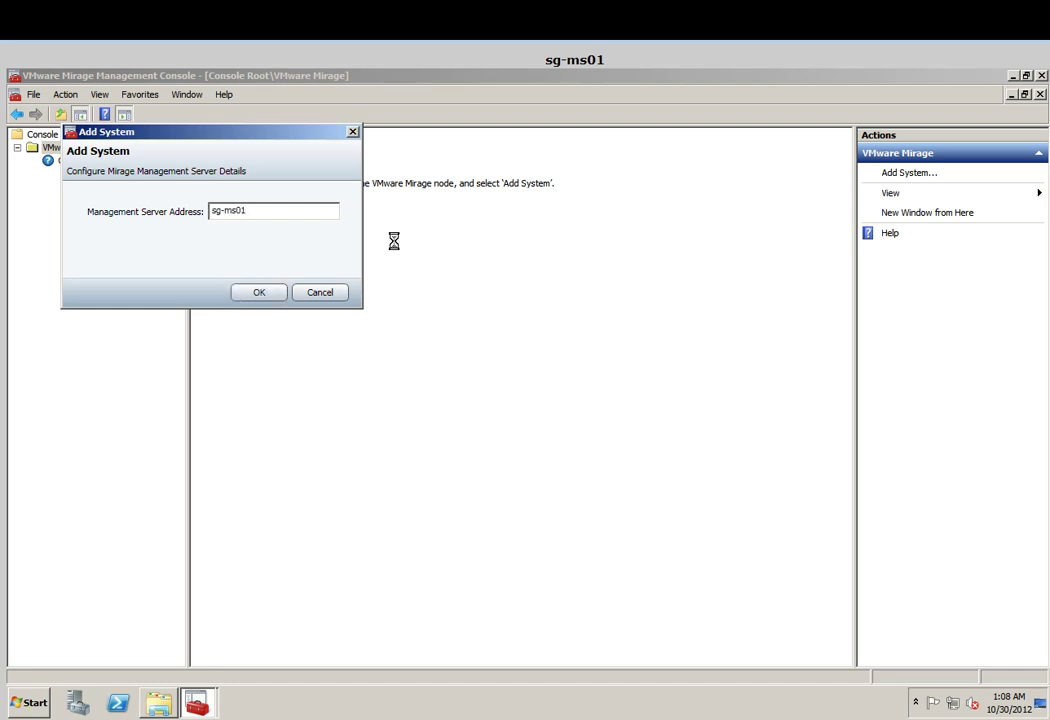
pyautogui.click(259, 292)
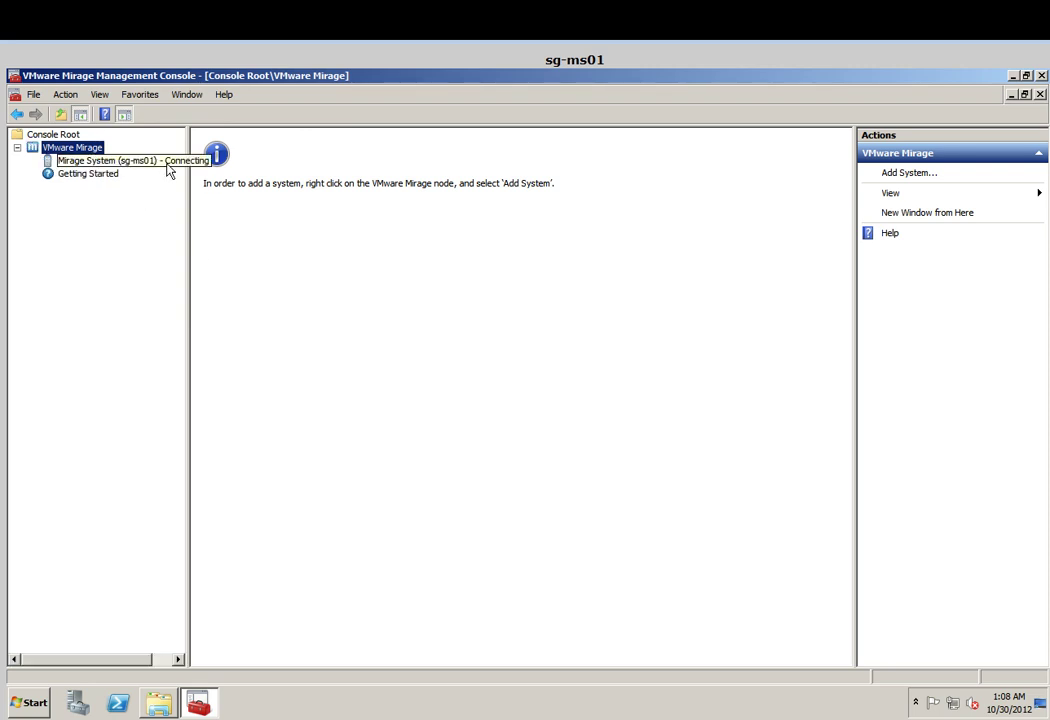
# - Select Mirage System (sg-ms01), widen the tree pane, and open System Configuration
pyautogui.click(140, 161)
pyautogui.moveTo(188, 195); pyautogui.dragTo(233, 196)
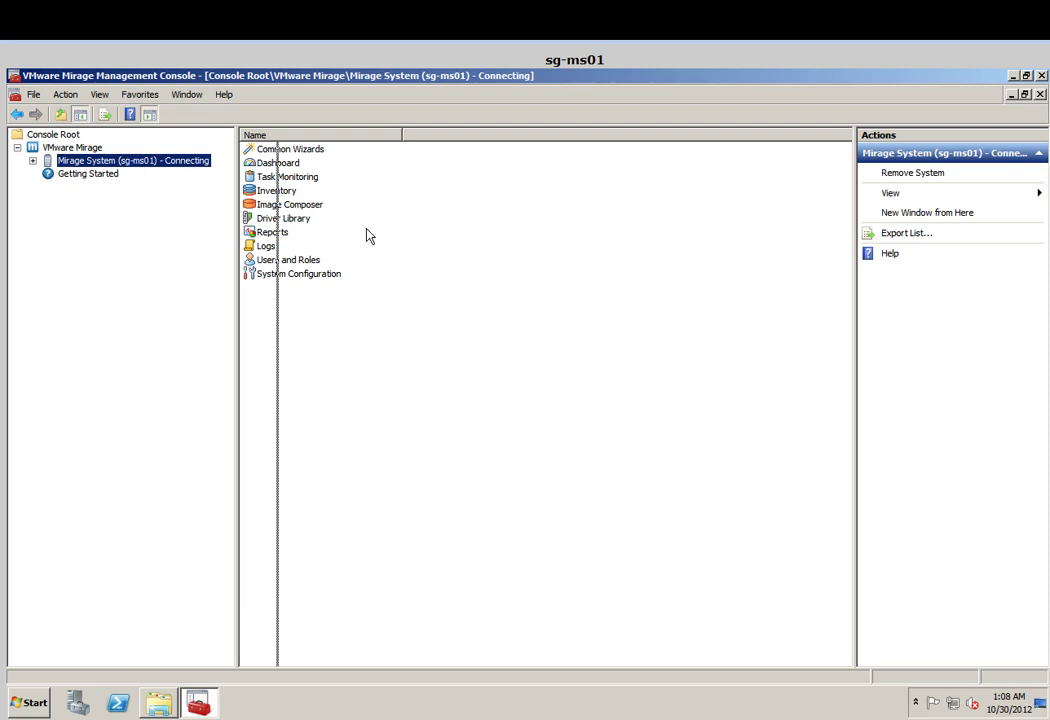
pyautogui.click(424, 256)
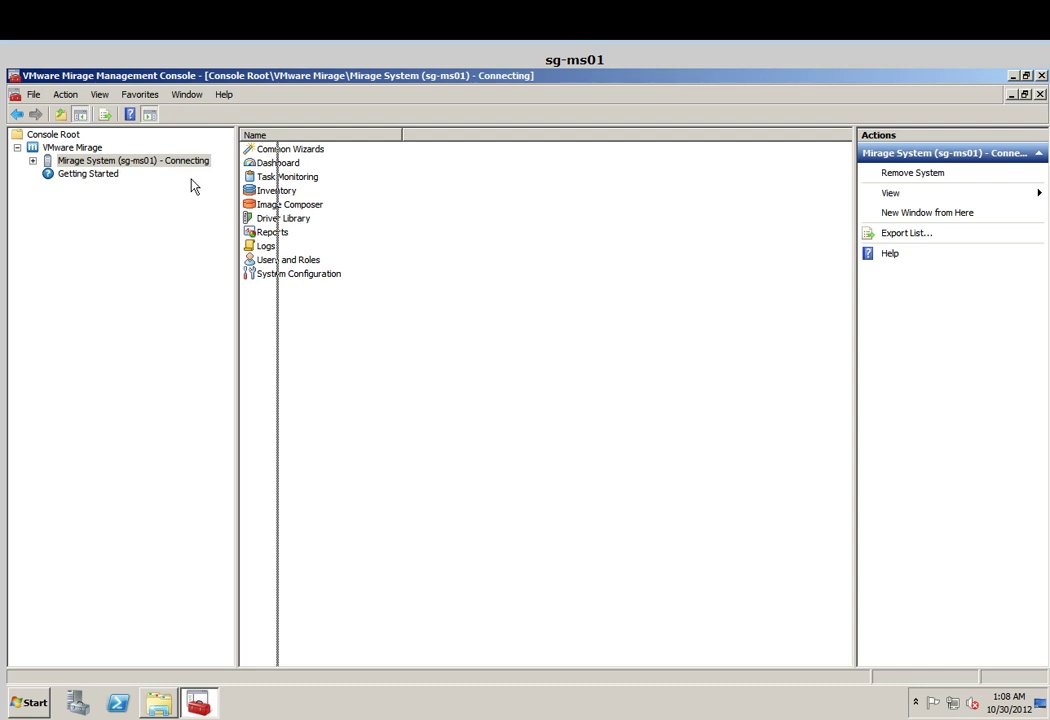
pyautogui.click(292, 275)
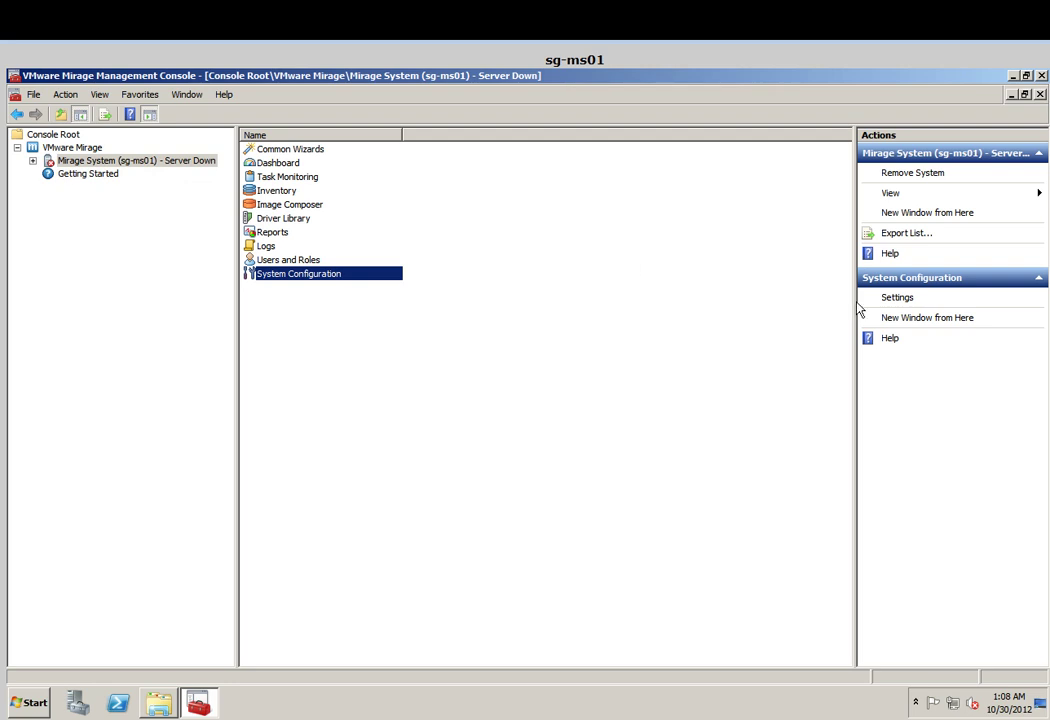
# - Apply the Mirage_25cvd_12312012.lic file from the DVD drive as the 25-CVD license and save the settings
pyautogui.click(898, 298)
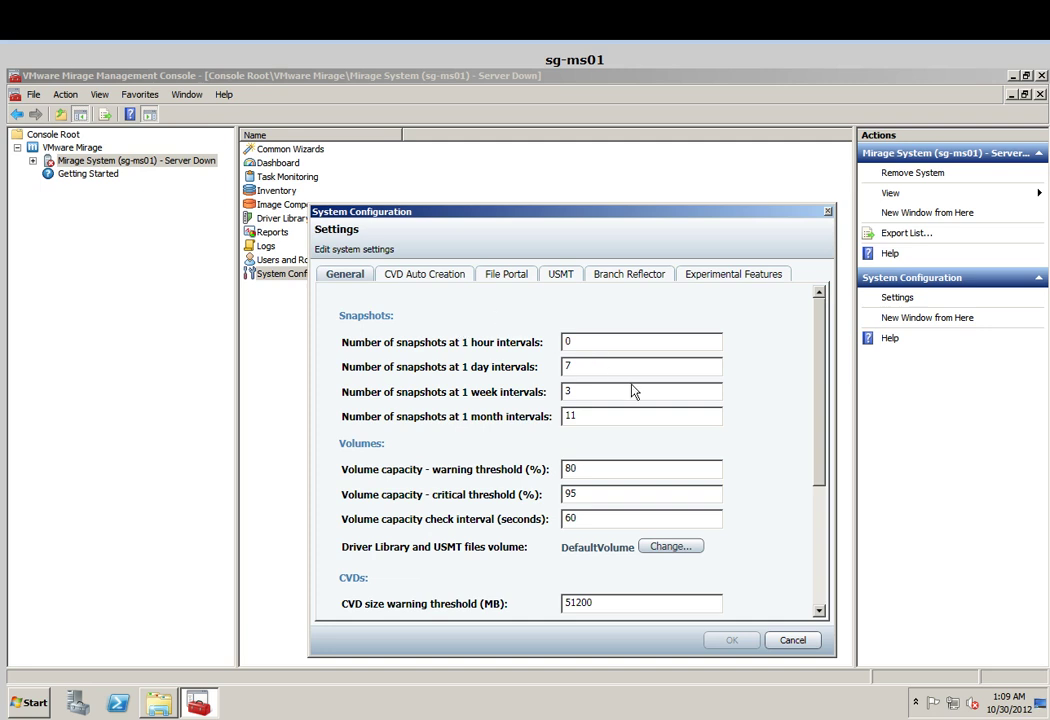
pyautogui.click(820, 518)
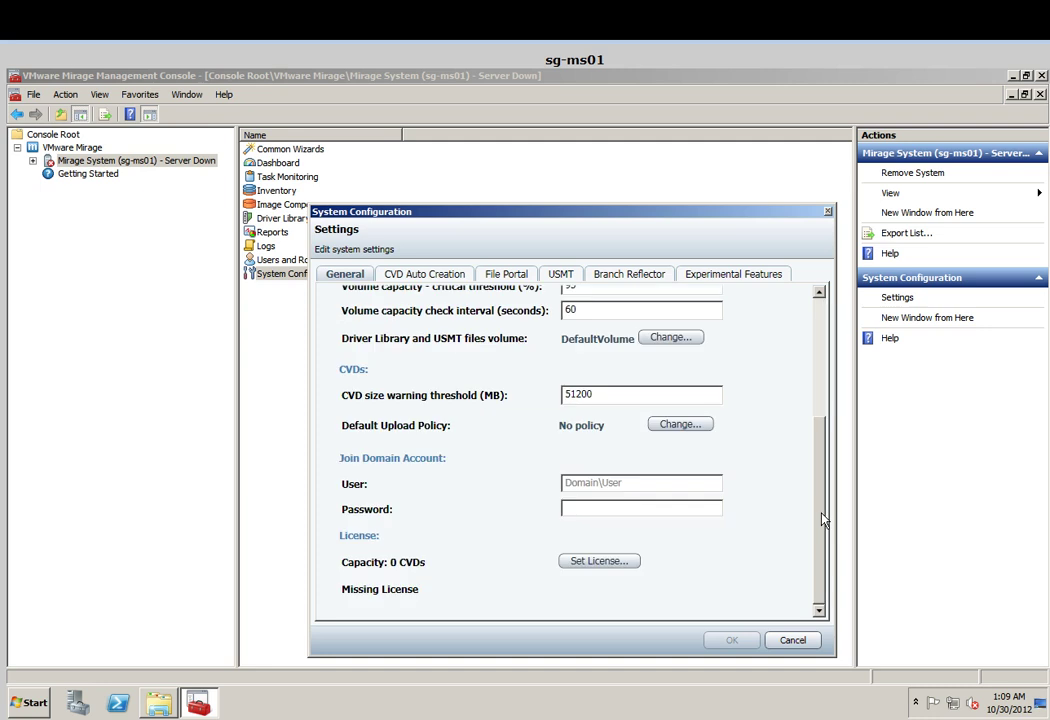
pyautogui.click(598, 561)
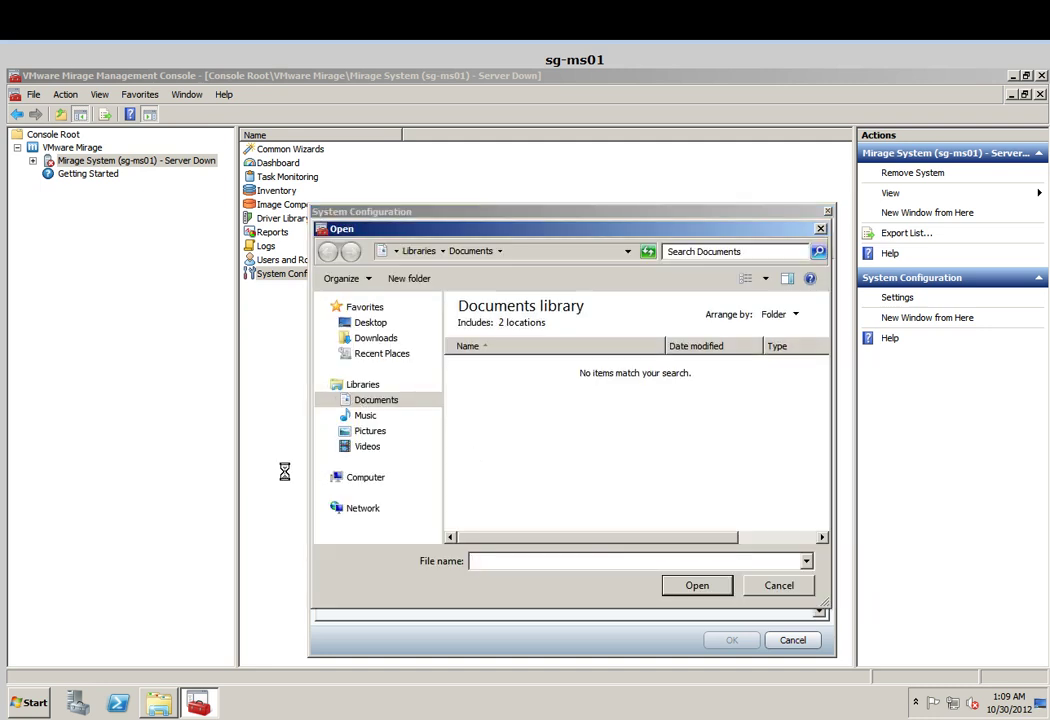
pyautogui.click(372, 481)
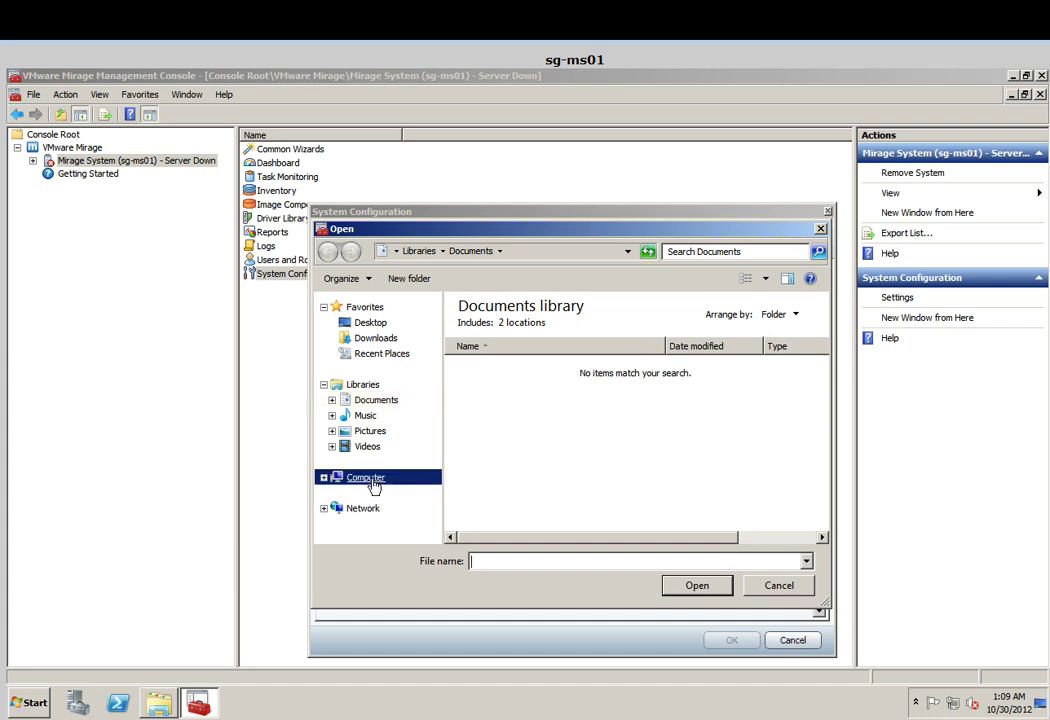
pyautogui.doubleClick(480, 453)
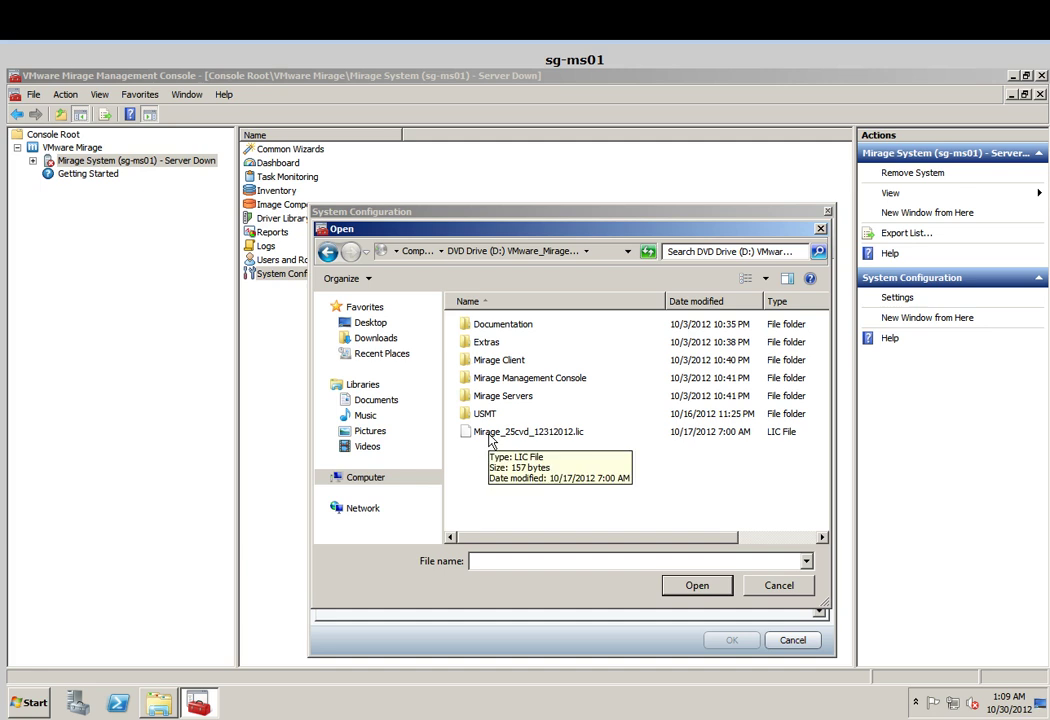
pyautogui.click(555, 441)
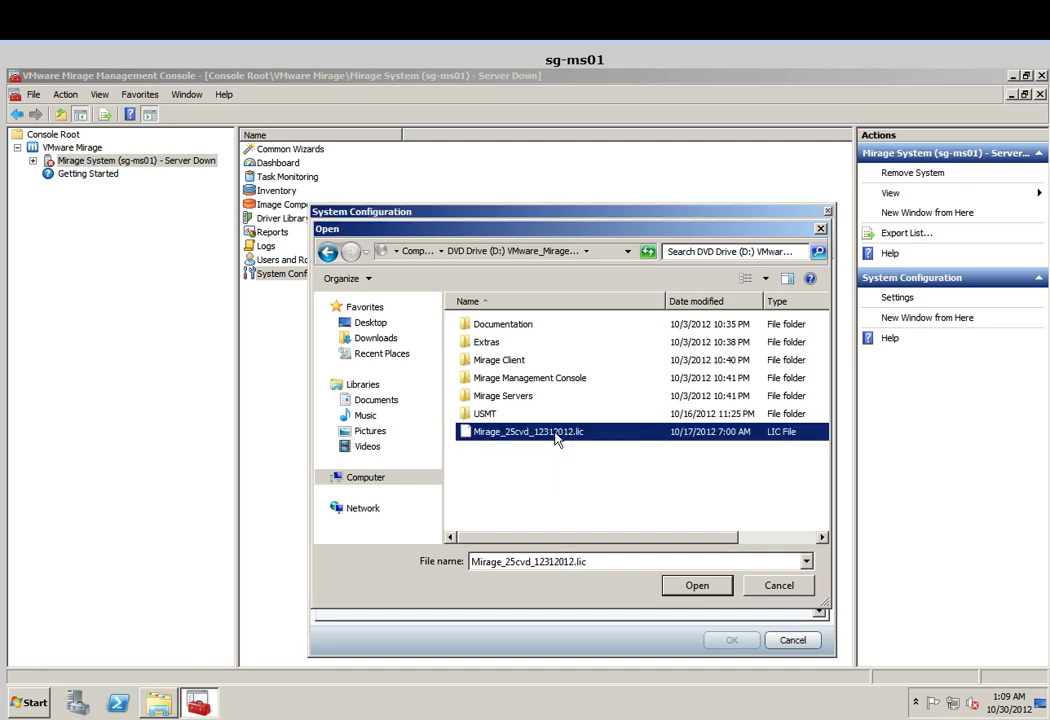
pyautogui.doubleClick(555, 441)
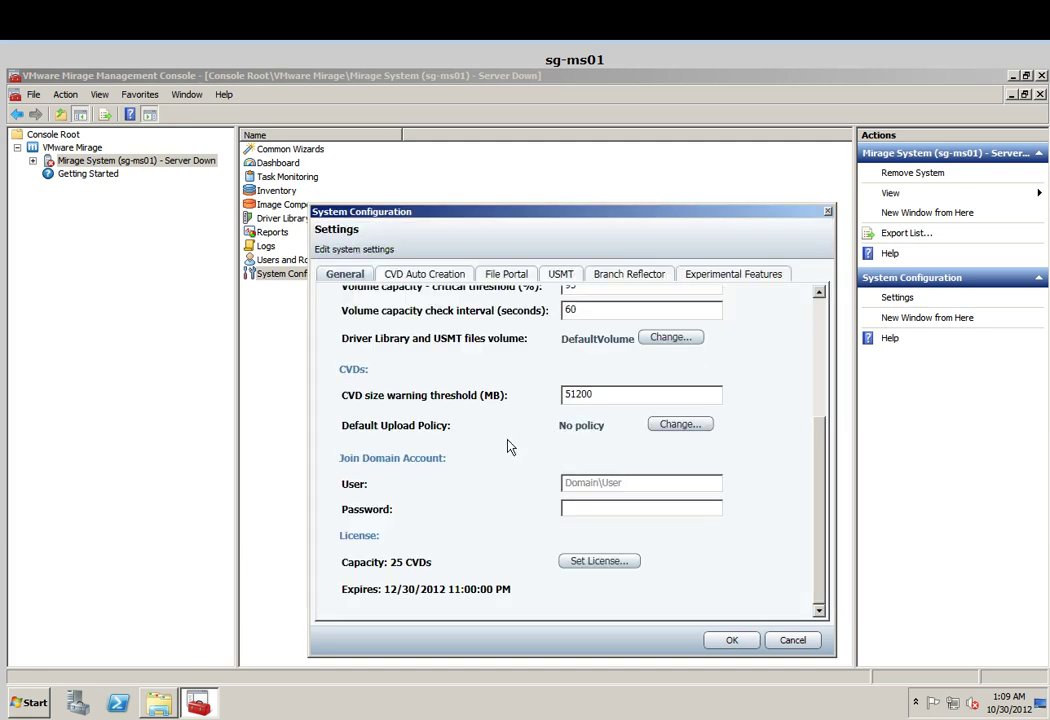
pyautogui.click(581, 506)
pyautogui.click(729, 641)
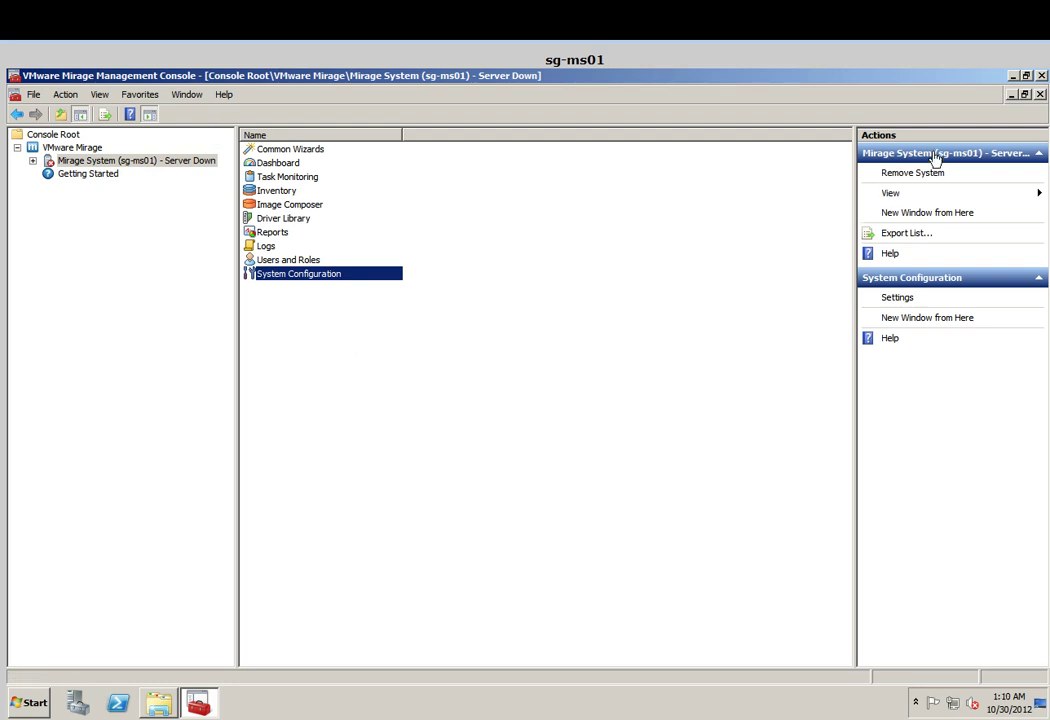
# - Run mirage.server.x64.52351 from the DVD's Mirage Servers folder and dismiss the administrator-required error
pyautogui.click(1014, 76)
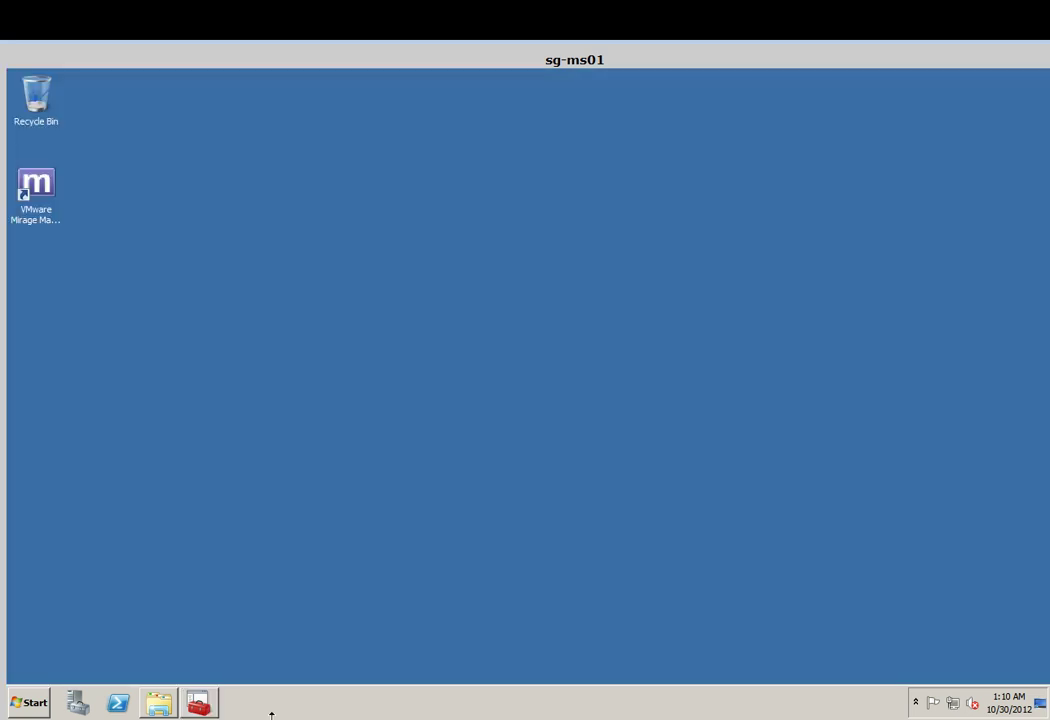
pyautogui.click(160, 705)
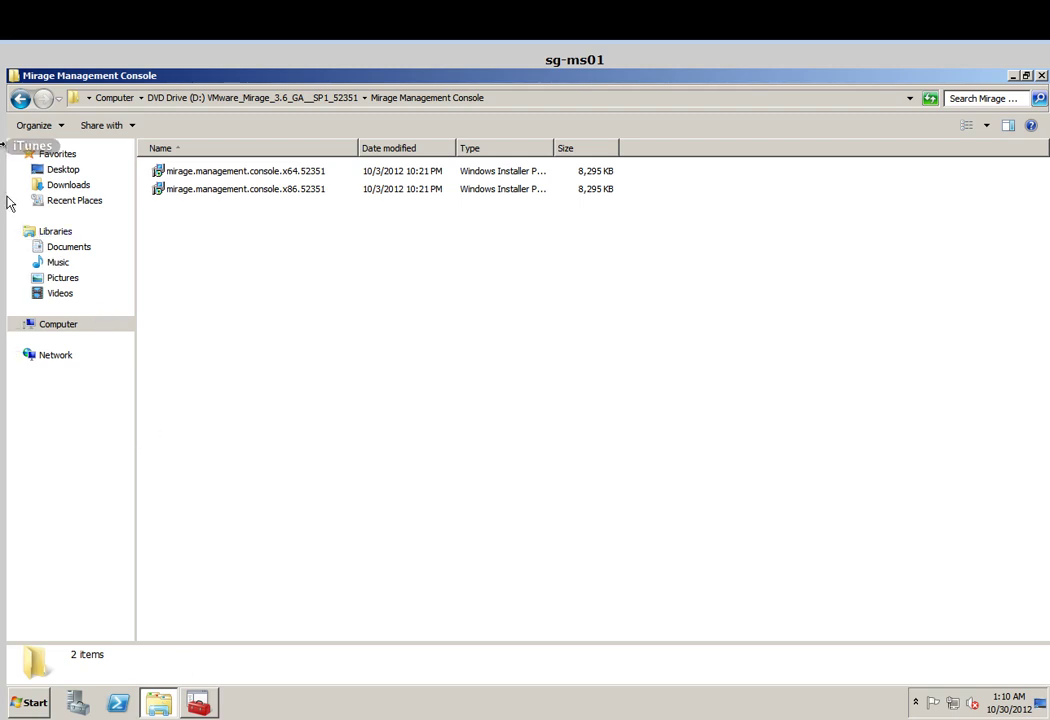
pyautogui.click(20, 98)
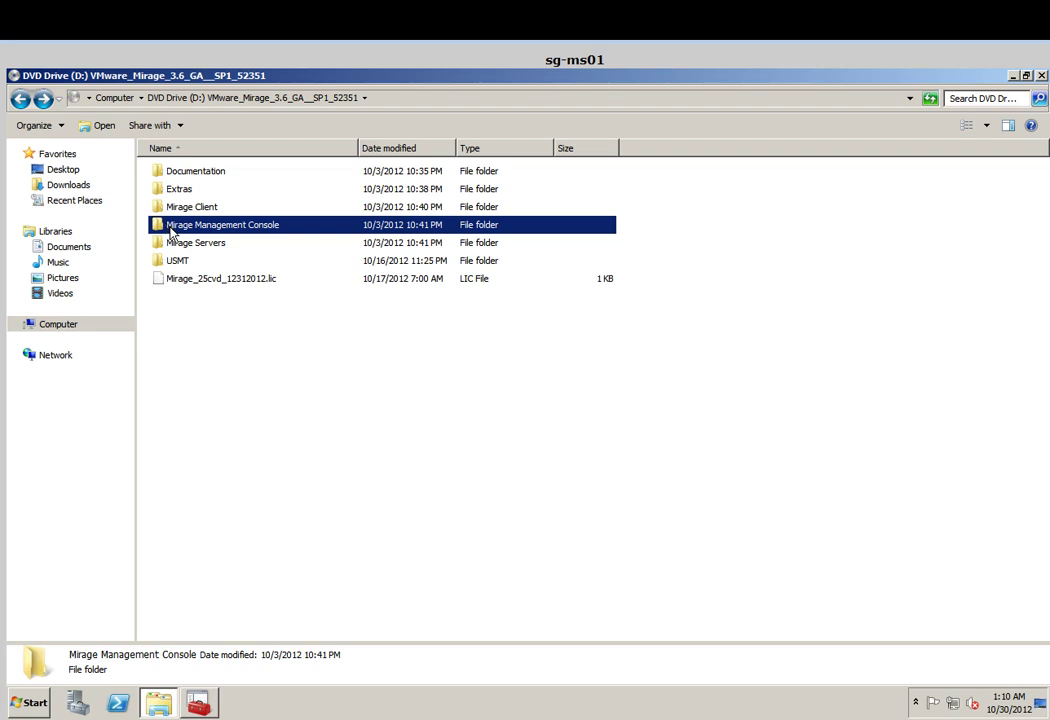
pyautogui.doubleClick(181, 243)
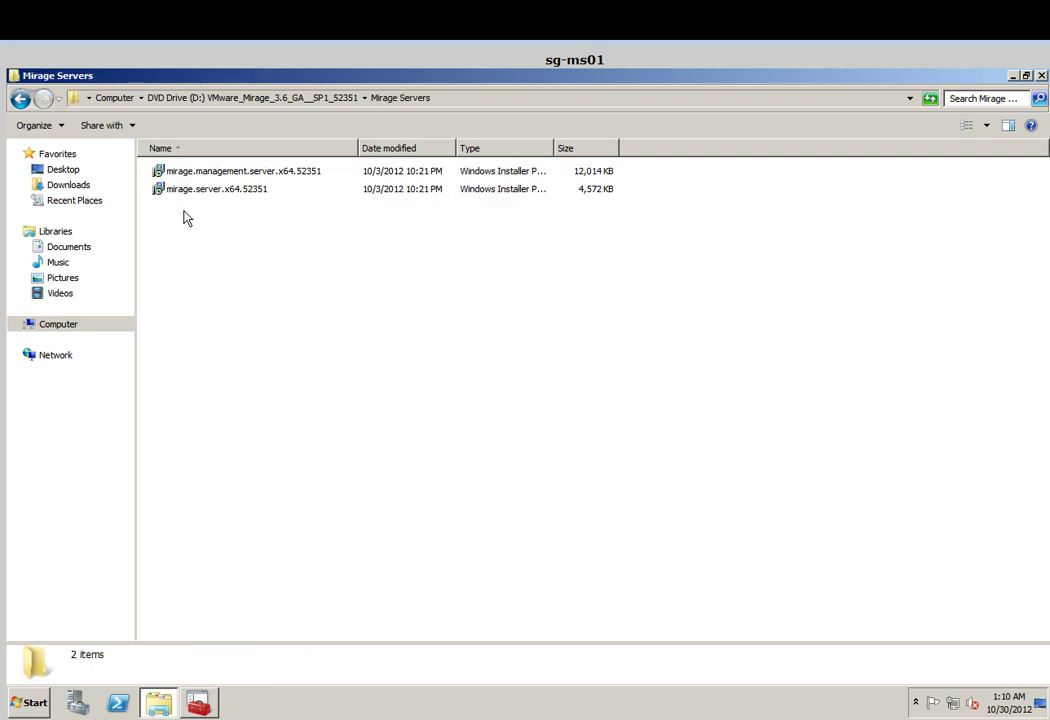
pyautogui.doubleClick(183, 192)
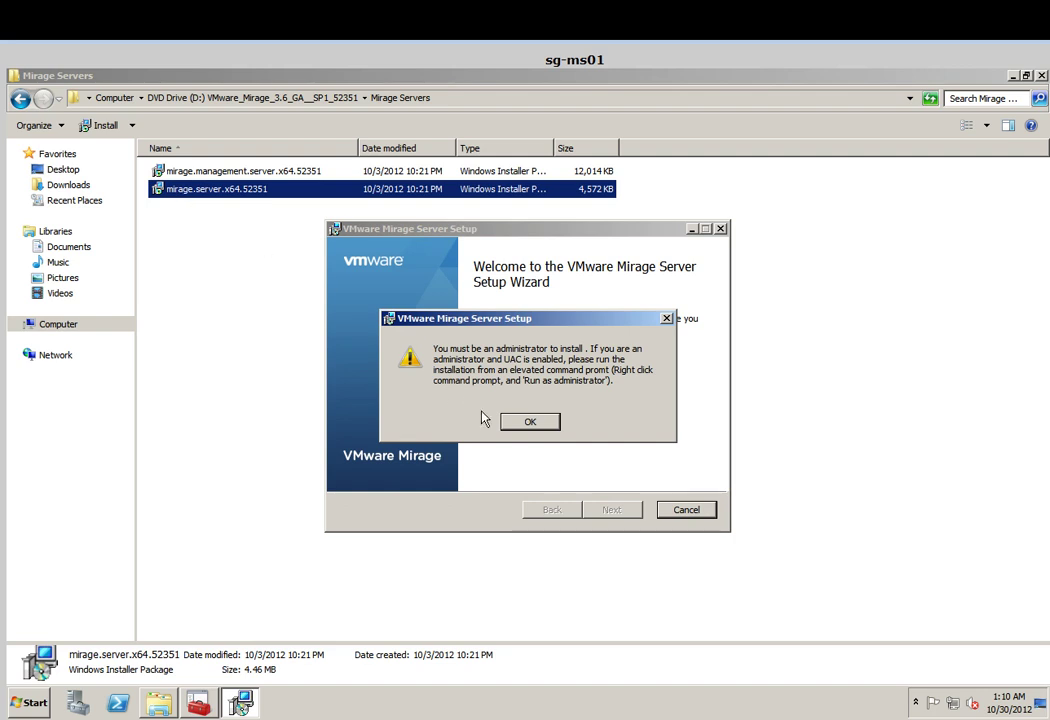
pyautogui.click(530, 422)
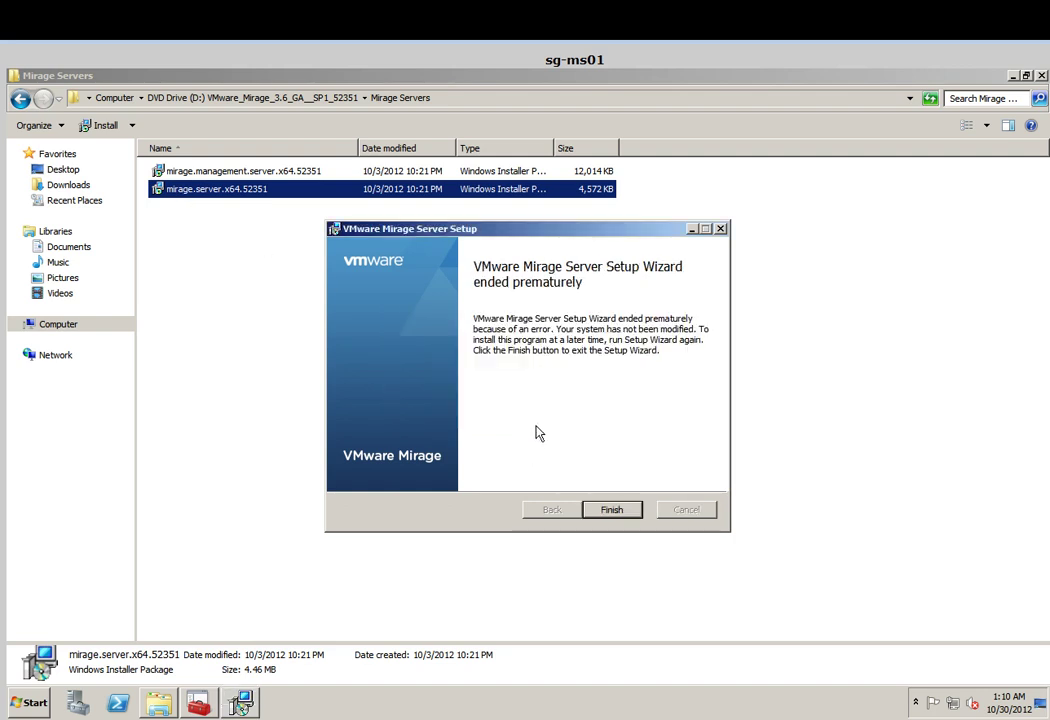
pyautogui.click(14, 708)
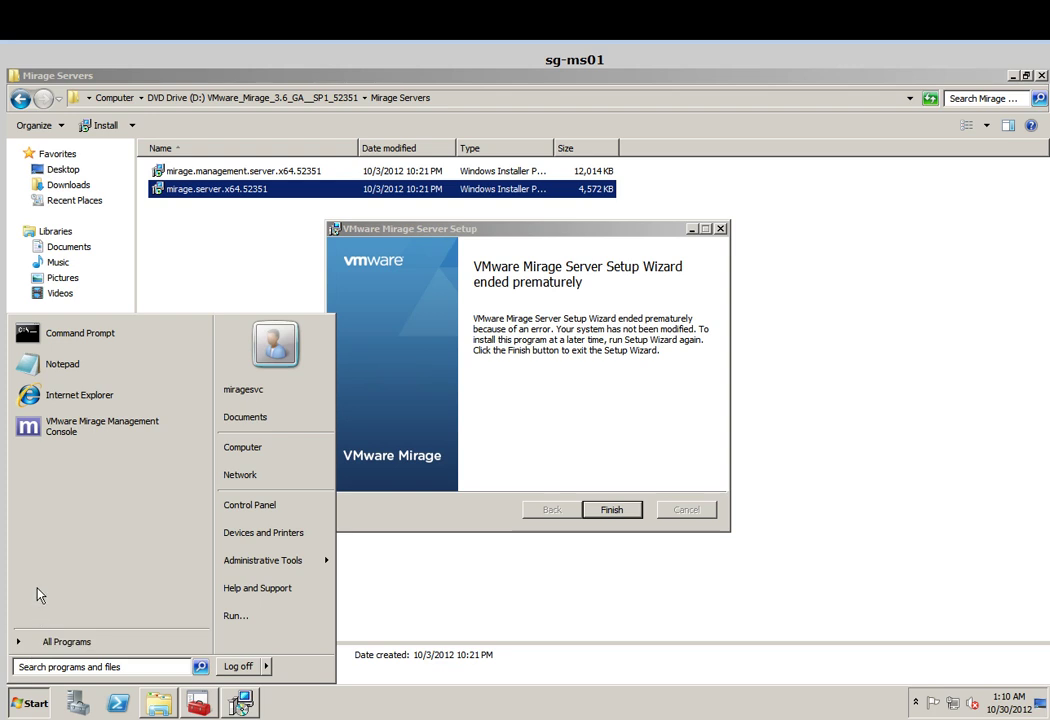
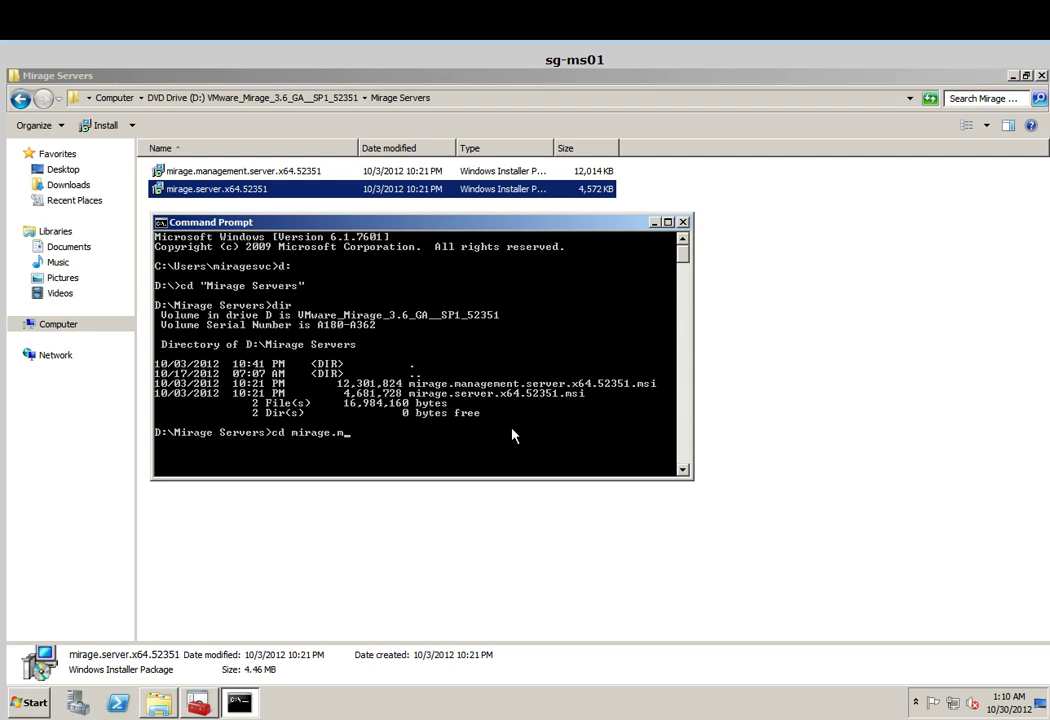
# - Run mirage.server.x64.52351.msi from the prompt and close the wizard after its administrator-rights error
pyautogui.press('BackSpace')
pyautogui.press('BackSpace')
pyautogui.press('BackSpace')
pyautogui.press('BackSpace')
pyautogui.press('BackSpace')
pyautogui.press('BackSpace')
pyautogui.press('BackSpace')
pyautogui.press('BackSpace')
pyautogui.press('BackSpace')
pyautogui.press('BackSpace')
pyautogui.press('BackSpace')
pyautogui.write('mirage')
pyautogui.press('Tab')
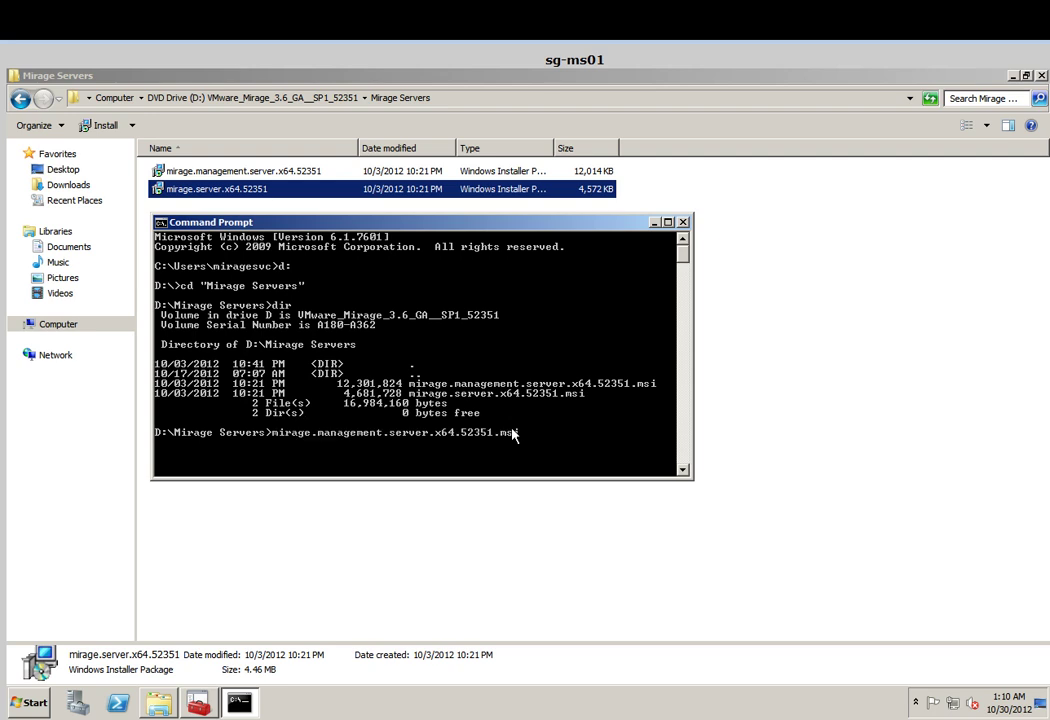
pyautogui.press('Tab')
pyautogui.press('Return')
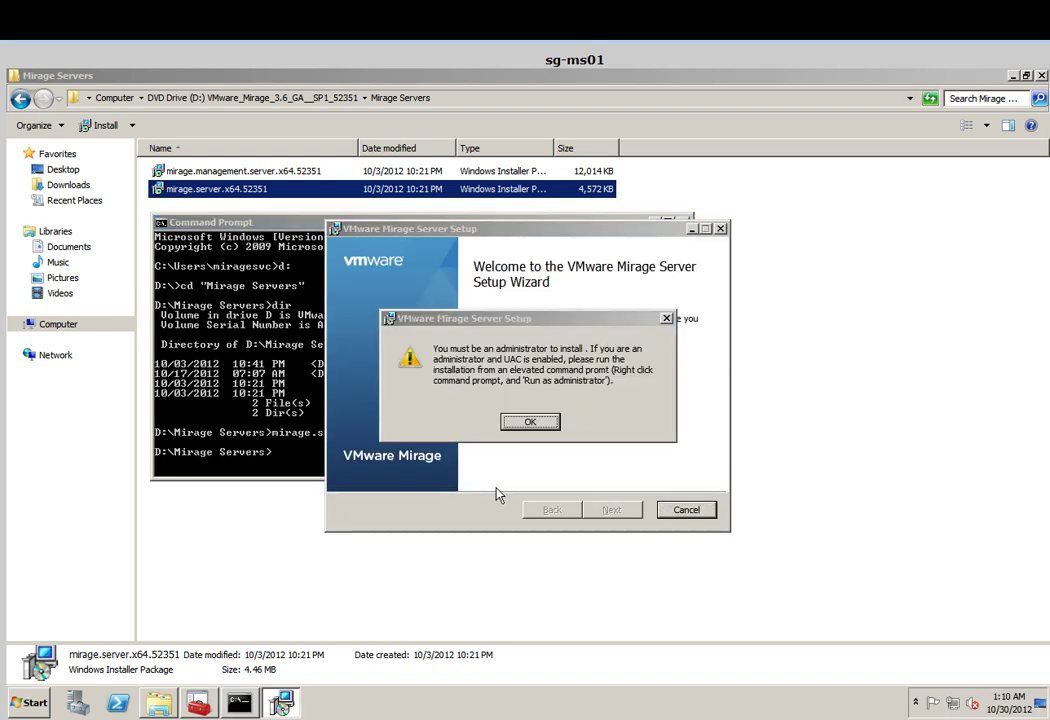
pyautogui.click(528, 422)
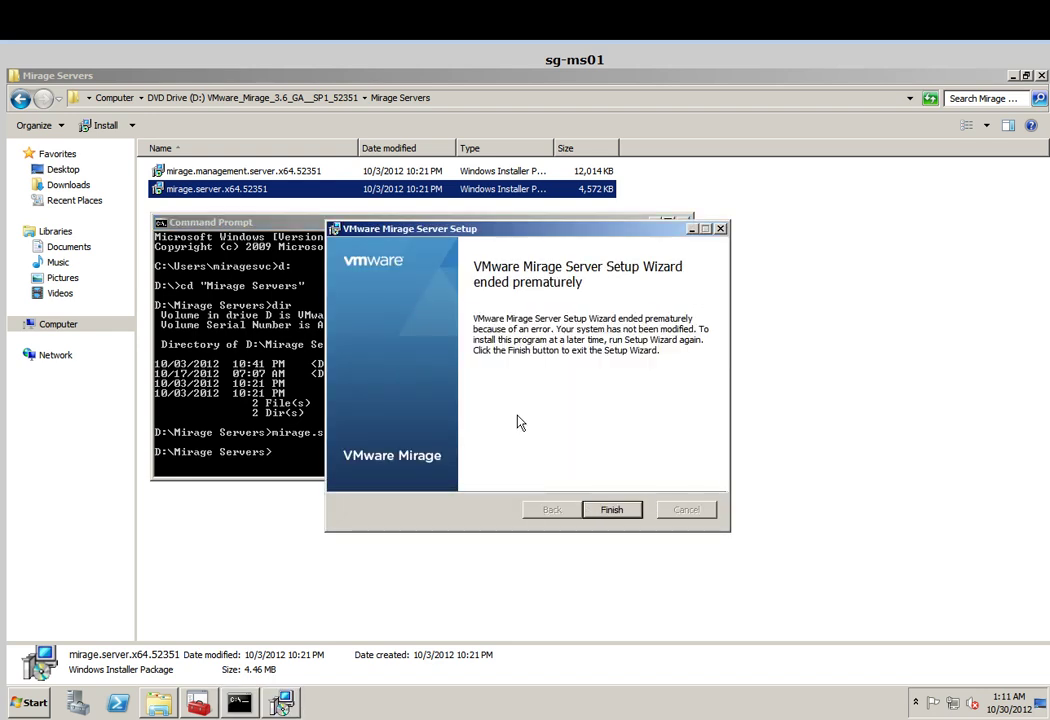
pyautogui.click(630, 519)
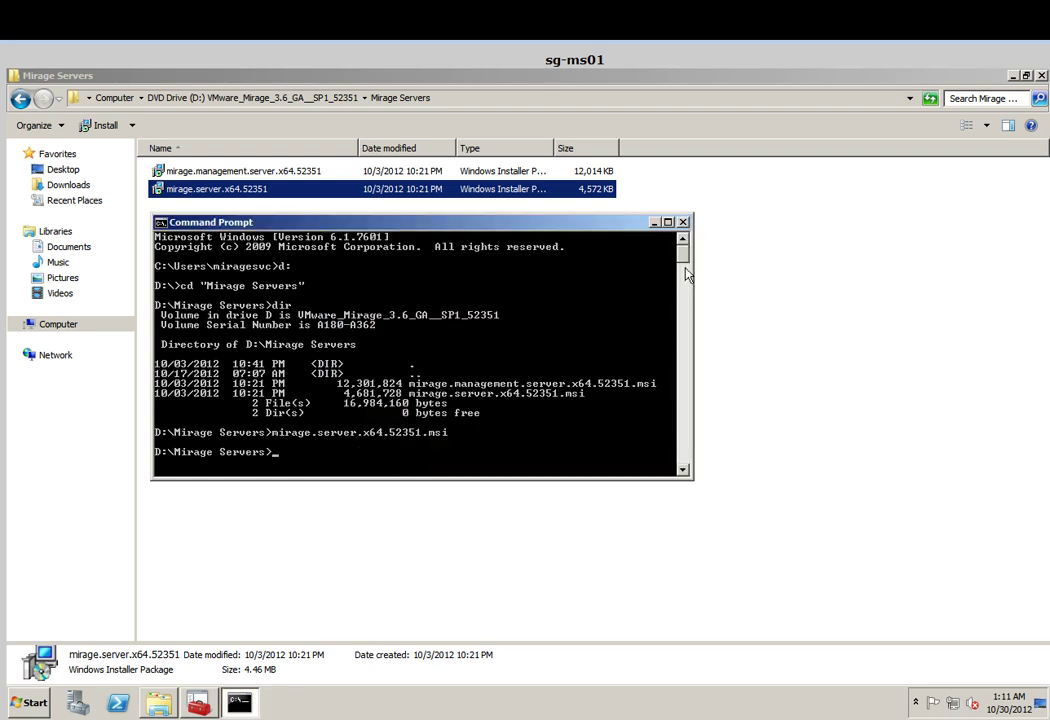
# - Replace the console with a Command Prompt run as administrator
pyautogui.click(683, 221)
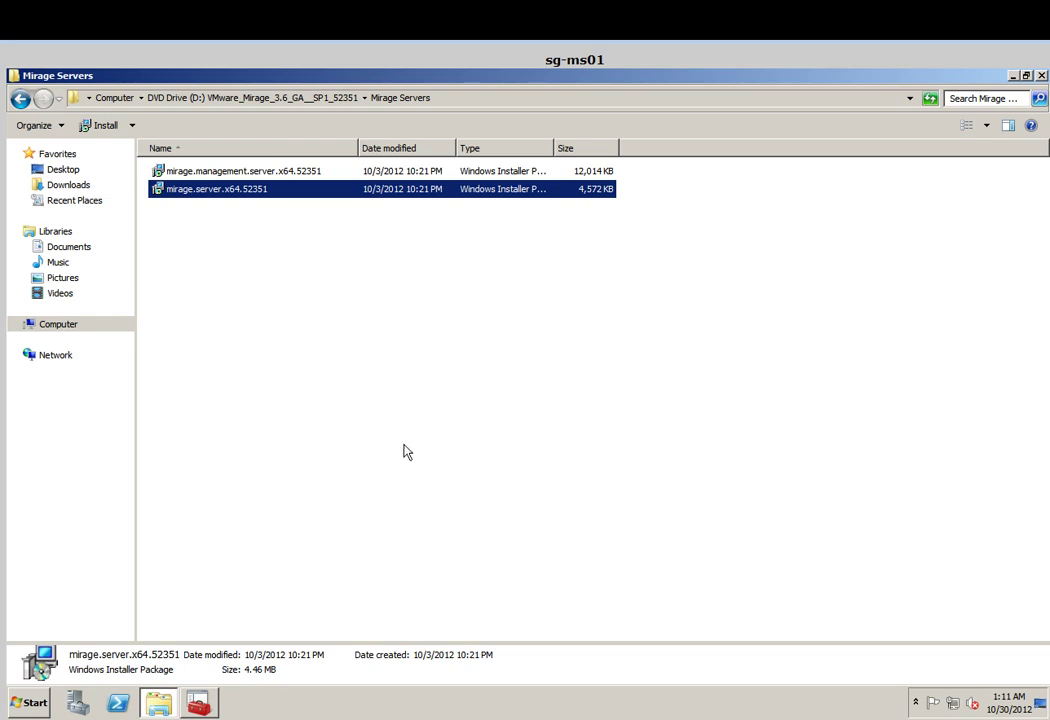
pyautogui.click(30, 692)
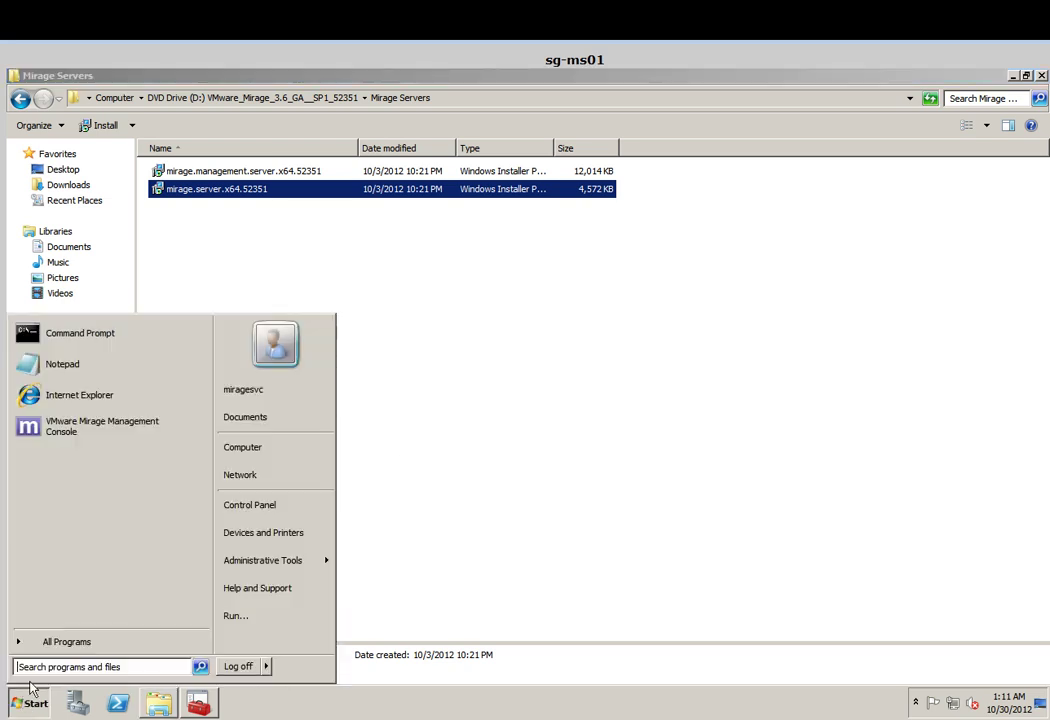
pyautogui.rightClick(113, 339)
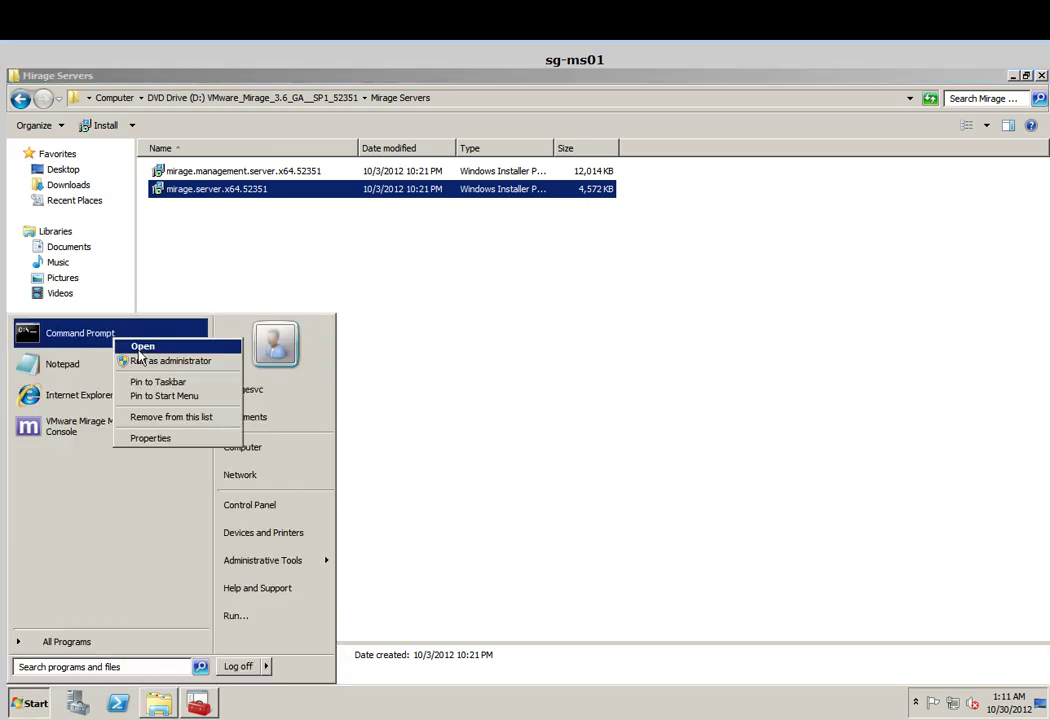
pyautogui.click(138, 361)
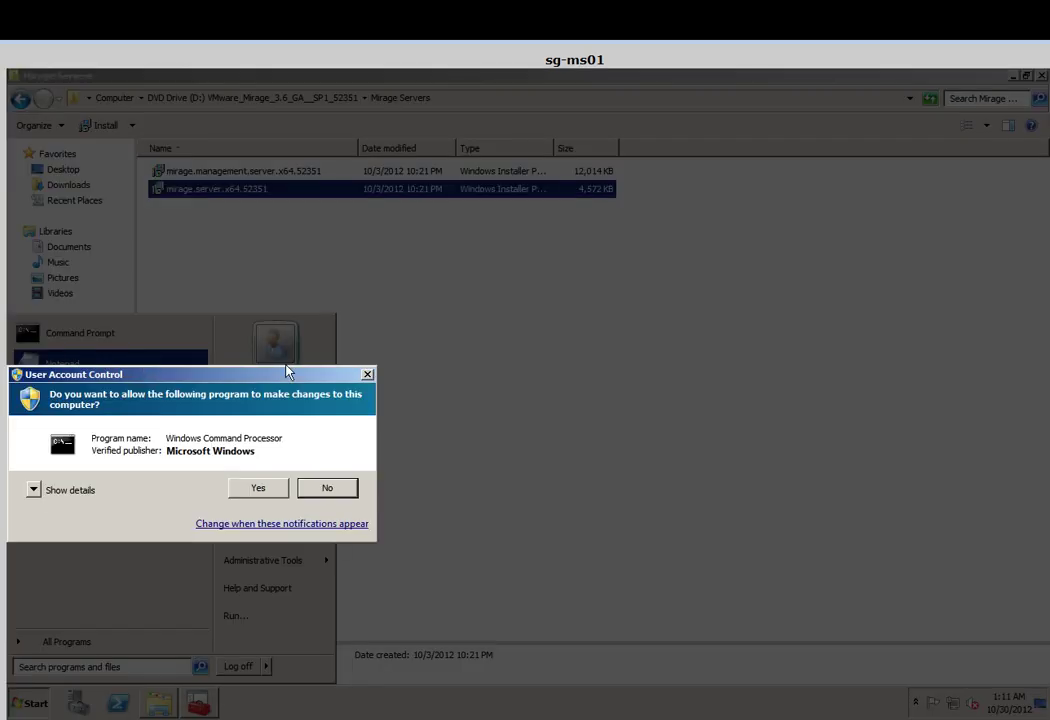
pyautogui.click(276, 486)
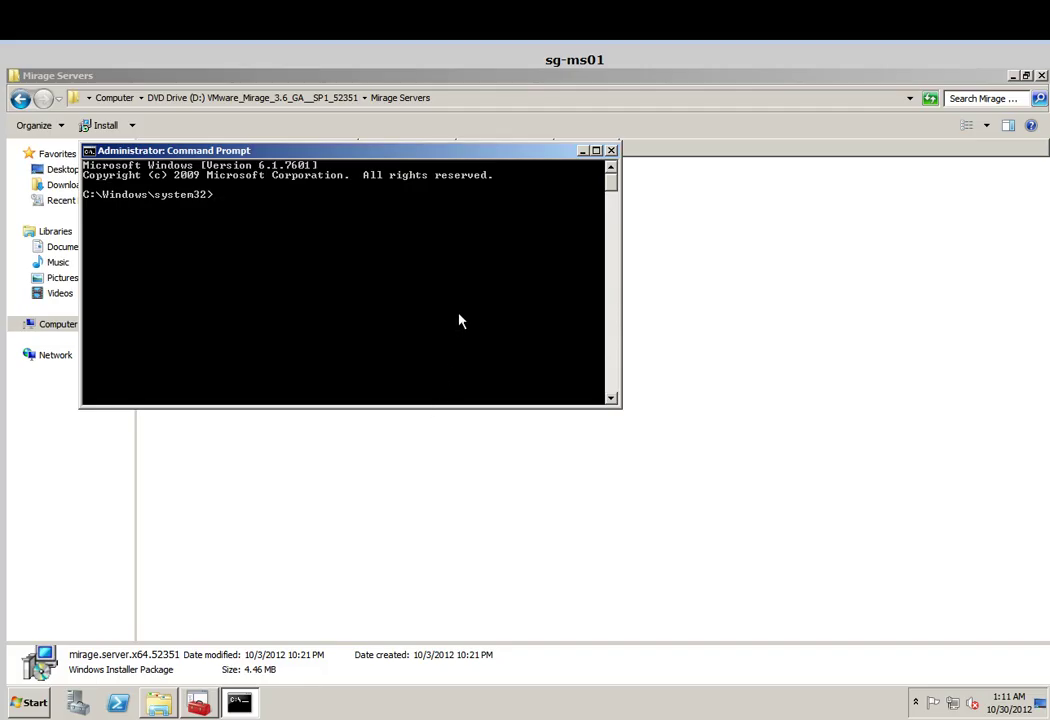
# - Change to the D:\Mirage Servers folder in the elevated prompt
pyautogui.write('d:')
pyautogui.press('Return')
pyautogui.write('cd mi')
pyautogui.press('Tab')
pyautogui.press('Tab')
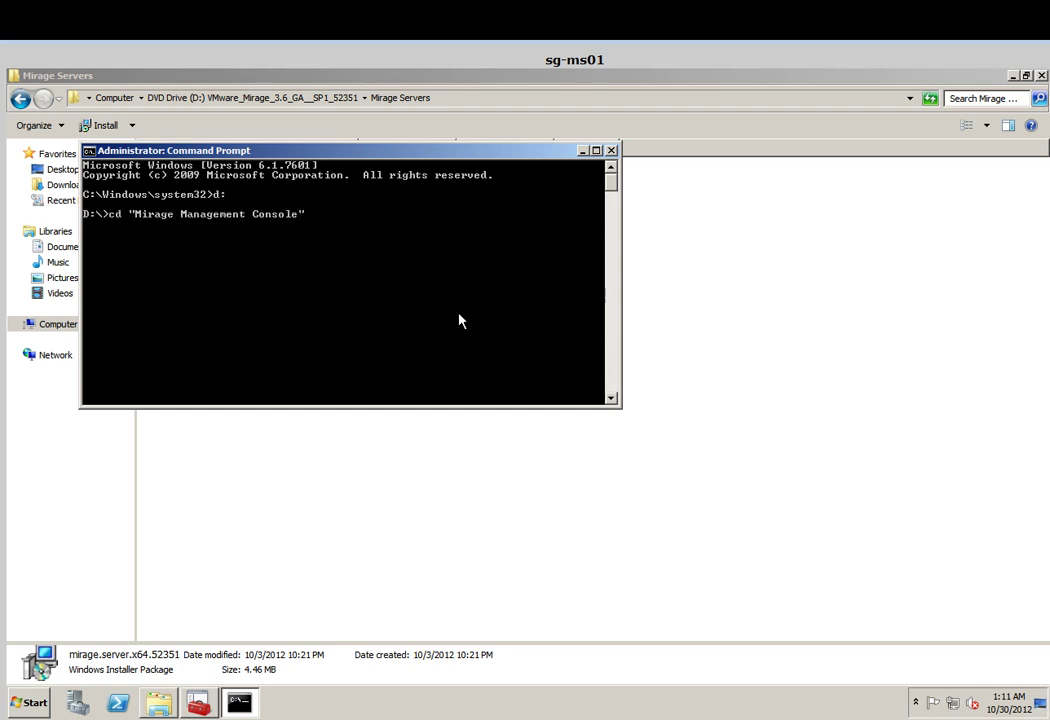
pyautogui.press('Tab')
pyautogui.press('Return')
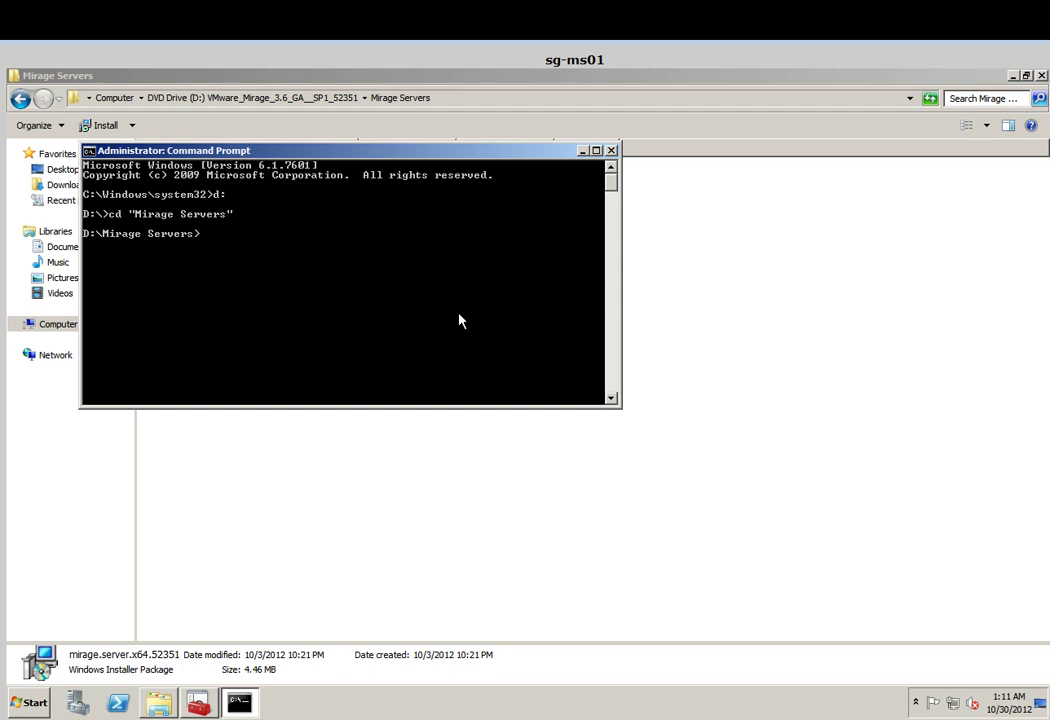
# - Run mirage.server.x64.52351.msi from the elevated prompt
pyautogui.write('mira')
pyautogui.press('Tab')
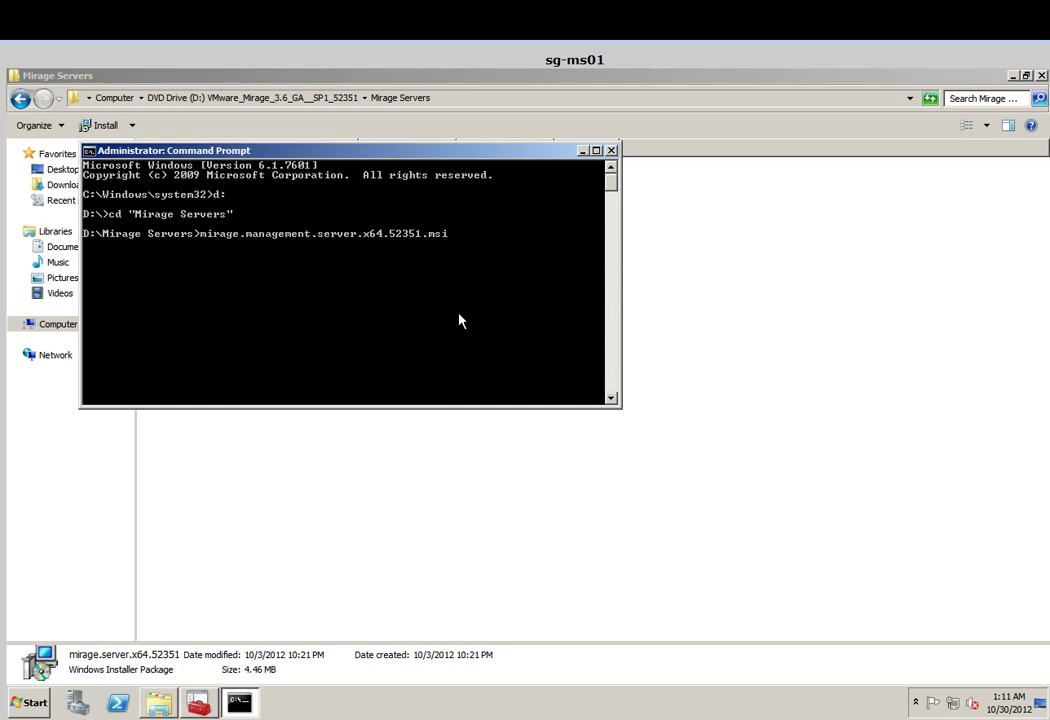
pyautogui.press('Tab')
pyautogui.press('Return')
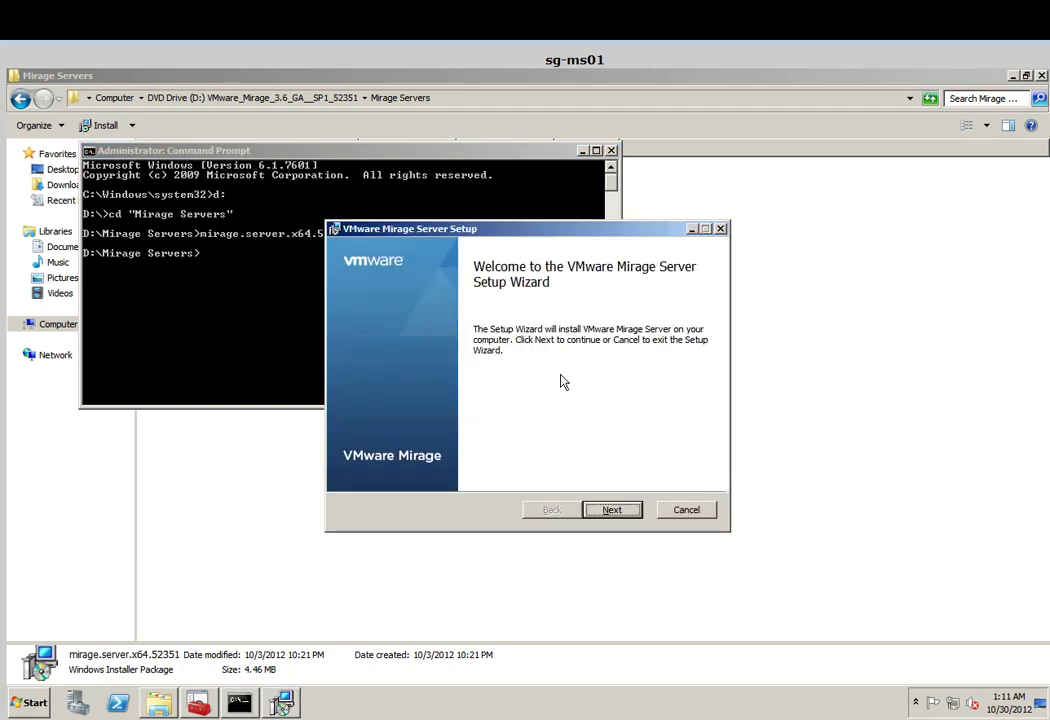
# - Accept the Mirage Server license agreement and reach the configuration page
pyautogui.click(612, 510)
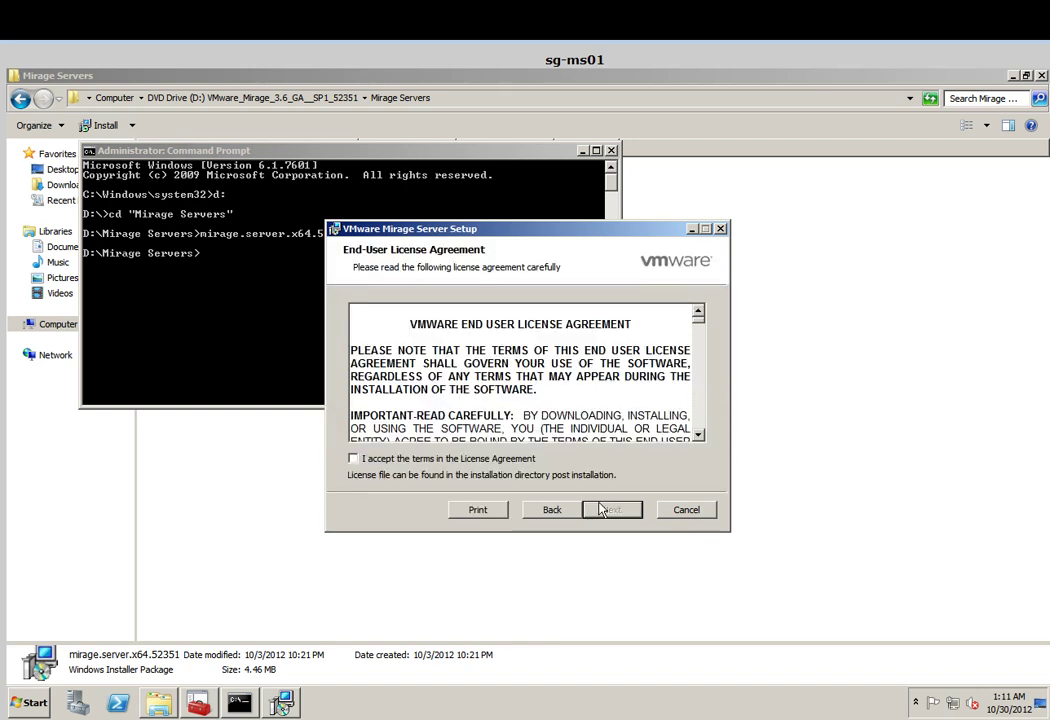
pyautogui.click(530, 462)
pyautogui.click(612, 510)
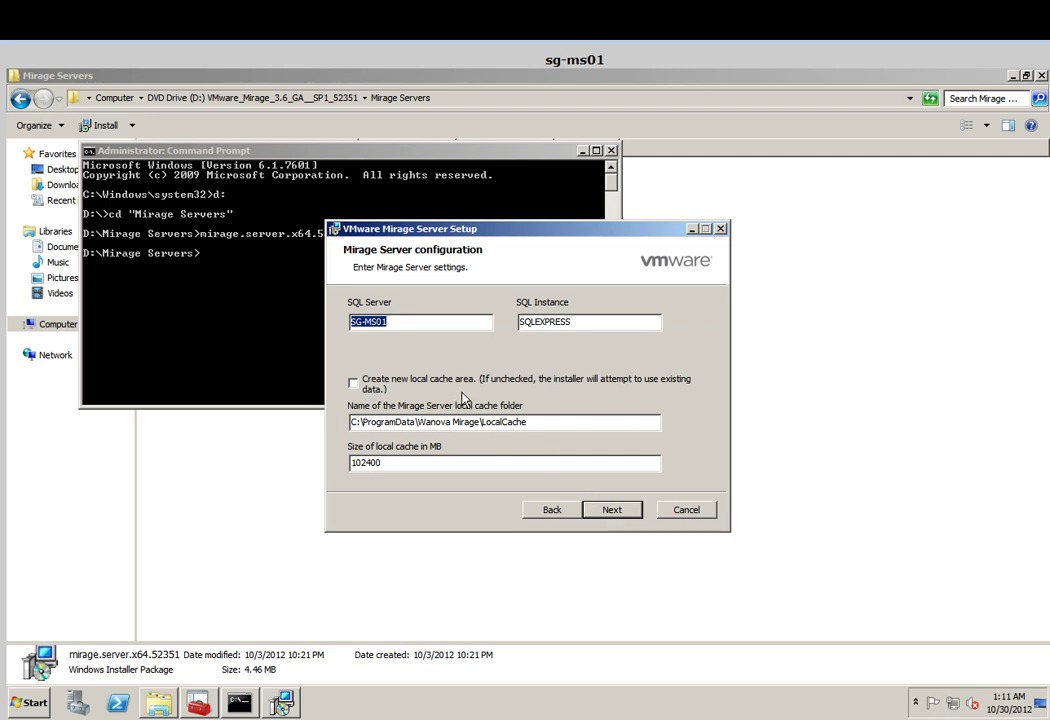
# - Set SQL Server to sg-db01, clear the SQLEXPRESS instance, and enable a new local cache area
pyautogui.write('sg-db01')
pyautogui.press('Tab')
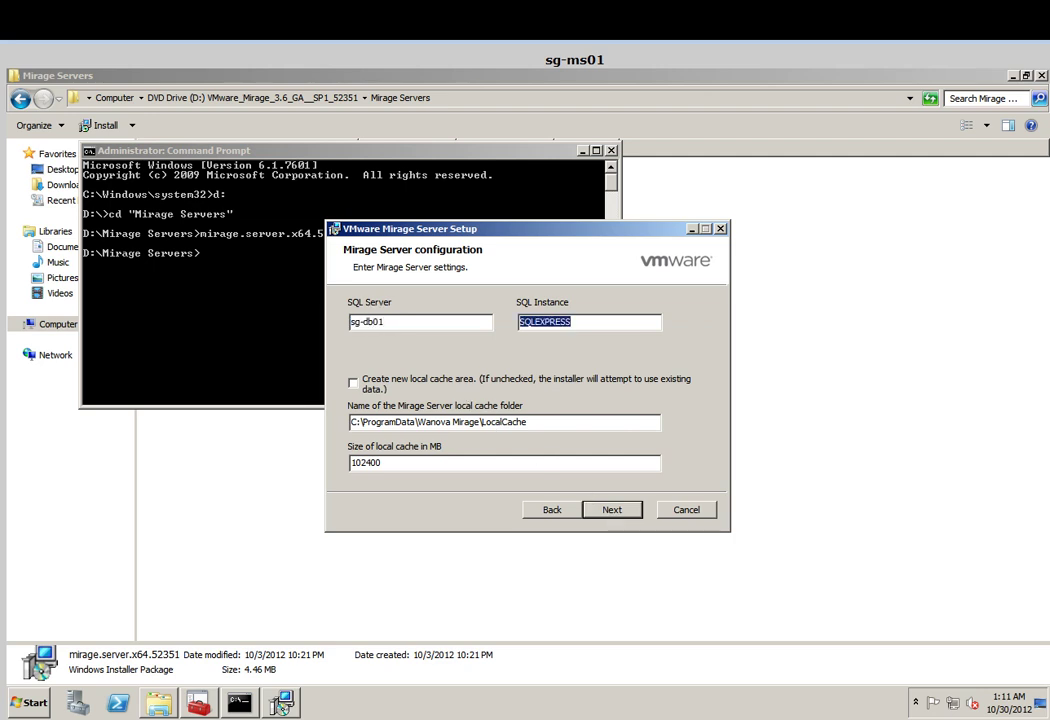
pyautogui.press('BackSpace')
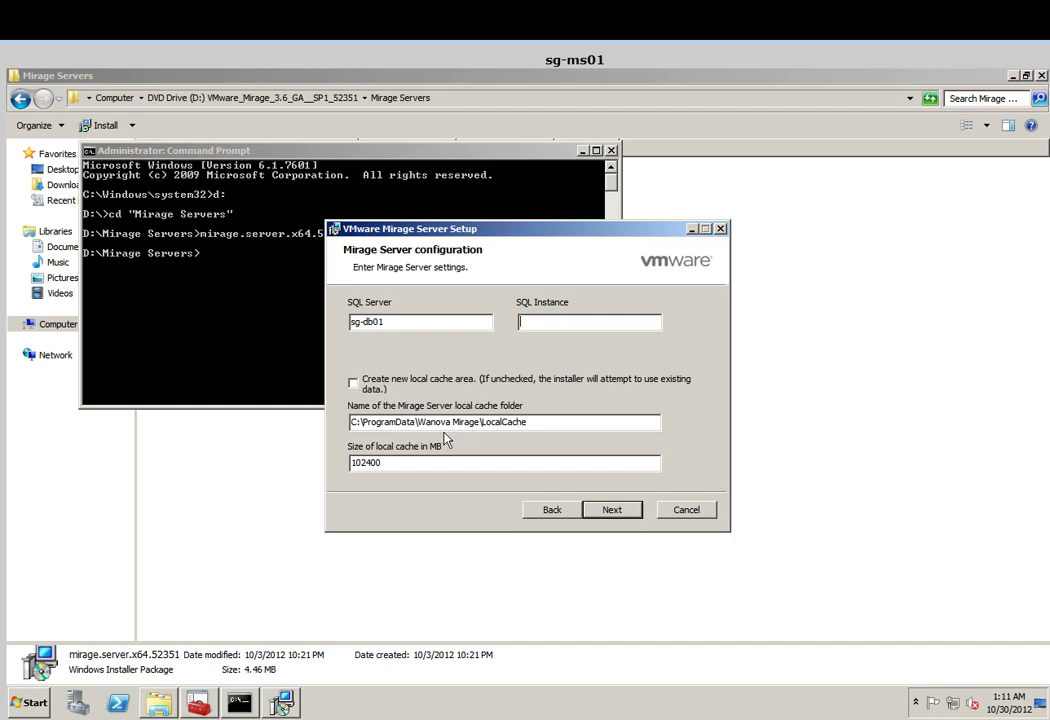
pyautogui.click(352, 383)
# - Dismiss the insufficient disk space error and shorten the local cache size to 10240 MB
pyautogui.click(628, 513)
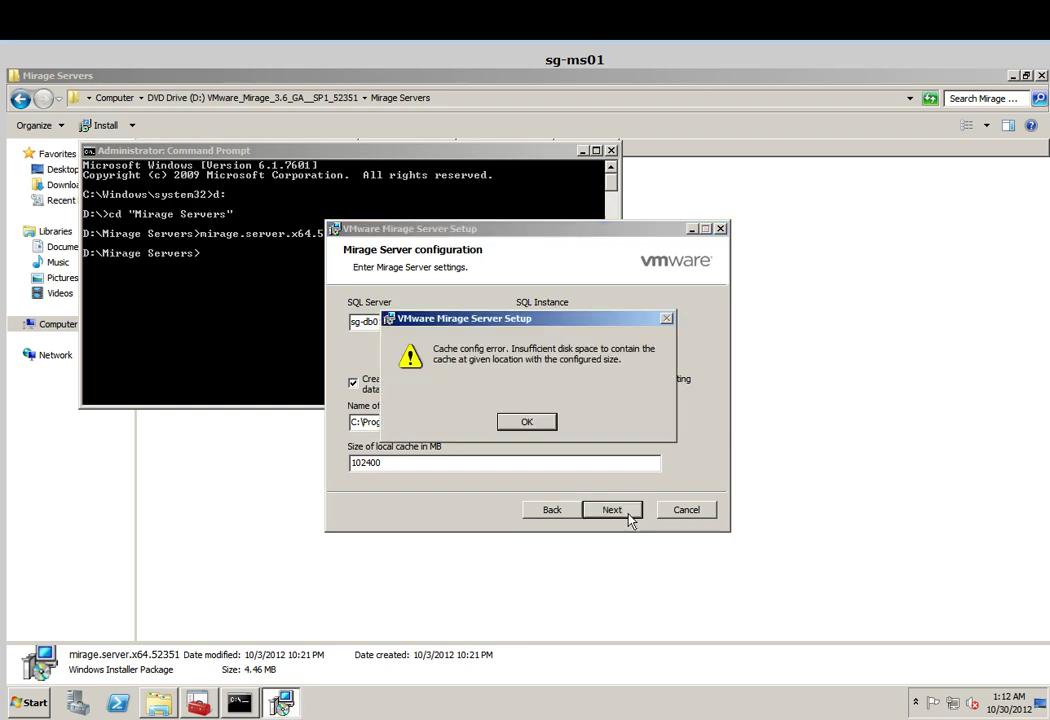
pyautogui.click(550, 423)
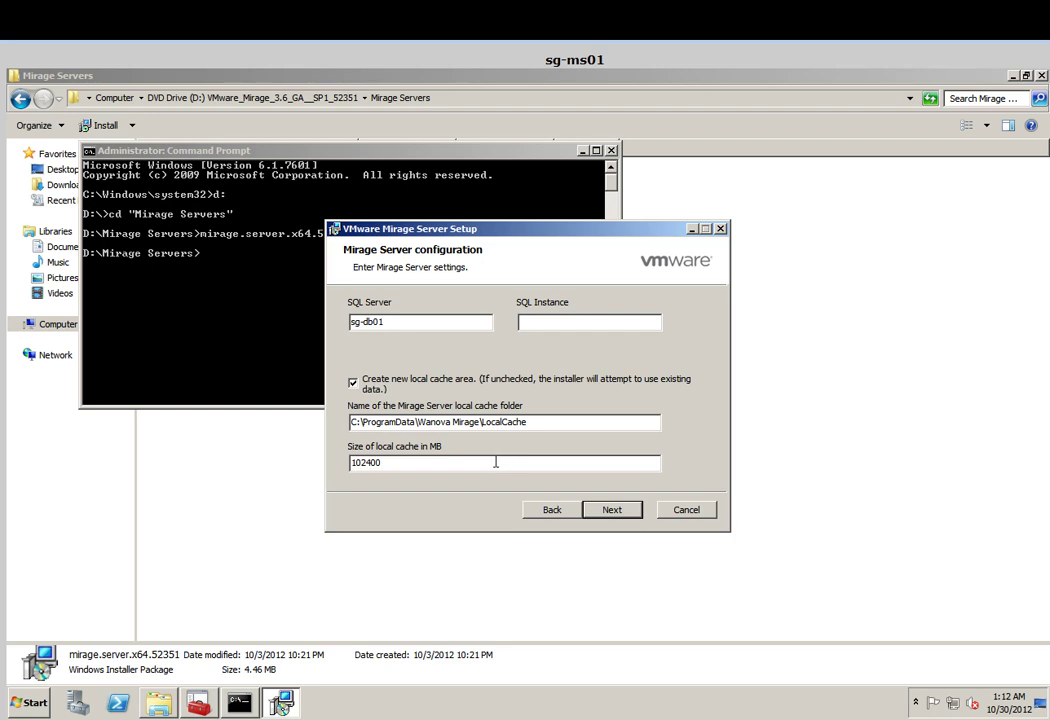
pyautogui.click(492, 463)
pyautogui.press('BackSpace')
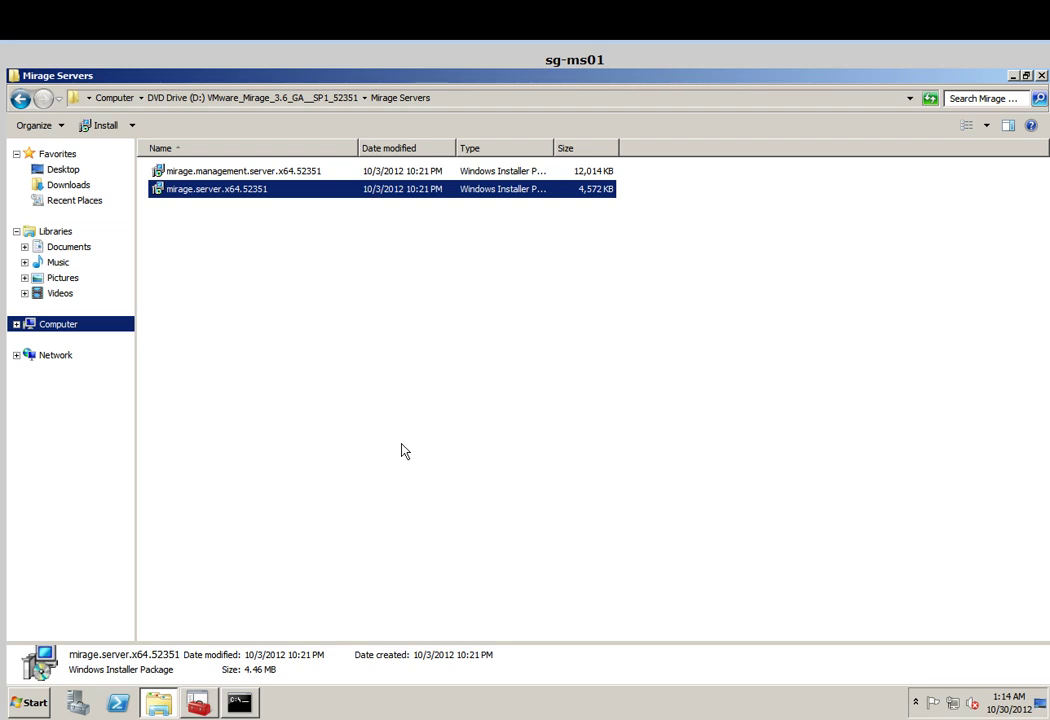
# - Open the computer management console from the Computer icon's Manage command
pyautogui.click(243, 706)
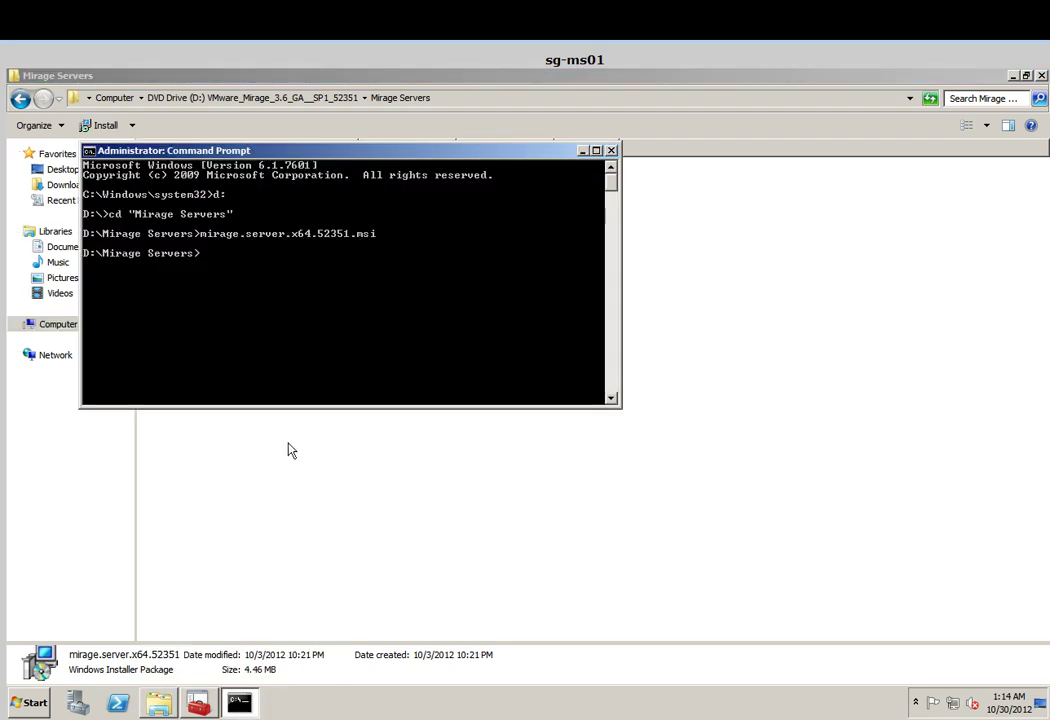
pyautogui.click(251, 514)
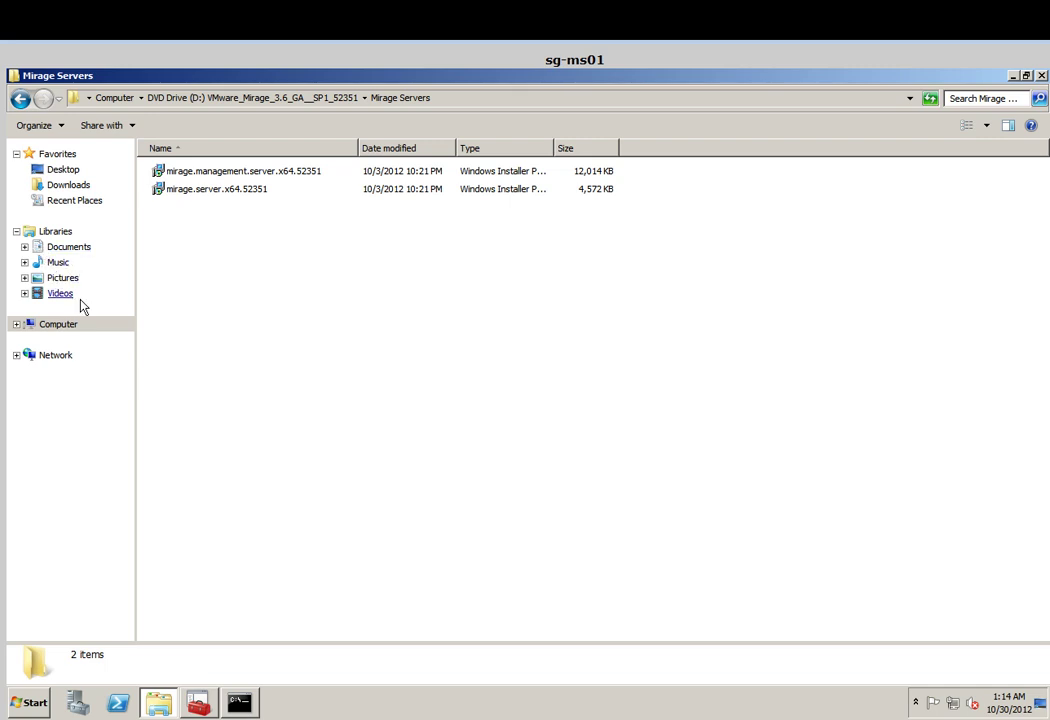
pyautogui.rightClick(47, 334)
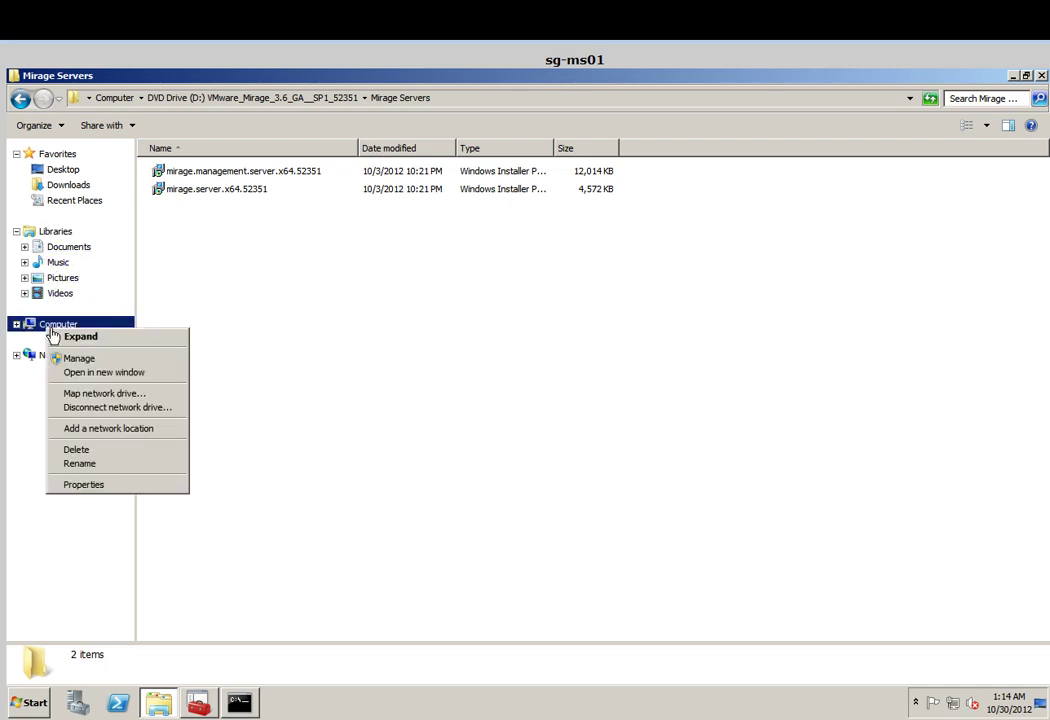
pyautogui.click(99, 362)
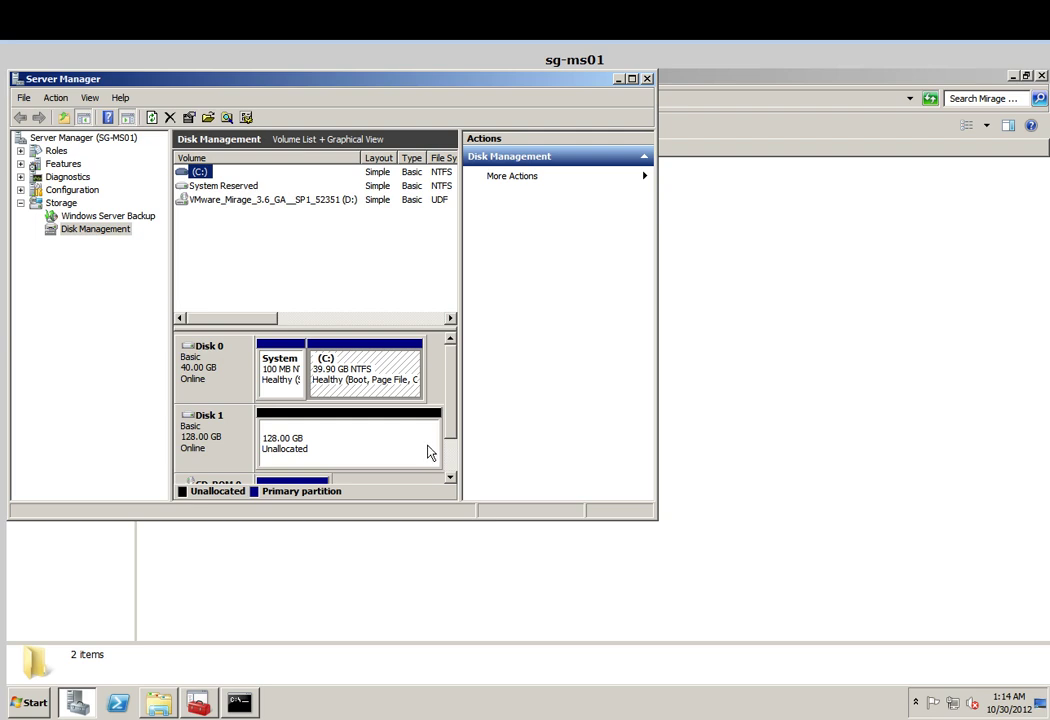
# - Change the Mirage DVD's drive letter from D: to E:, then start a new simple volume on Disk 1
pyautogui.scroll(-2, 440, 455)
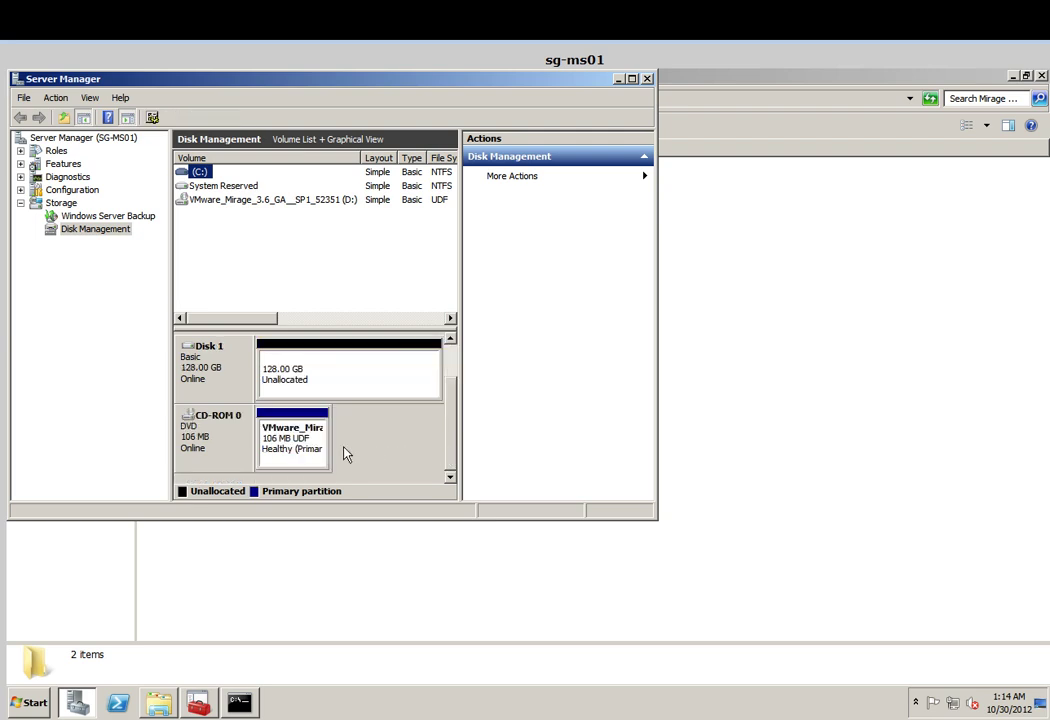
pyautogui.rightClick(193, 440)
pyautogui.click(222, 443)
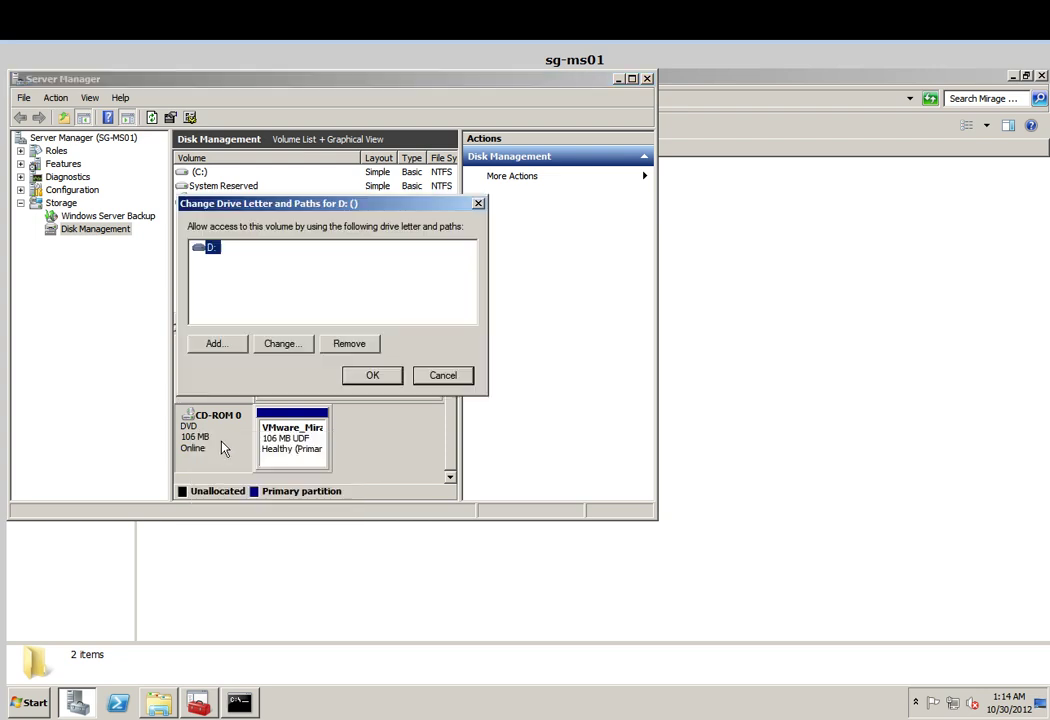
pyautogui.click(272, 343)
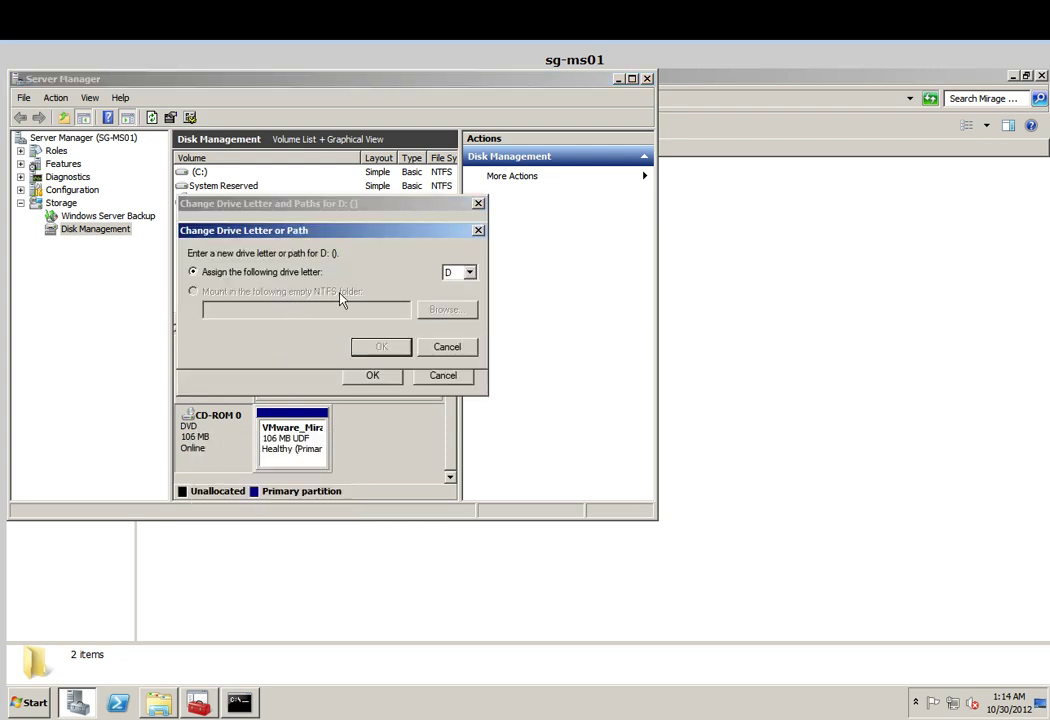
pyautogui.click(441, 273)
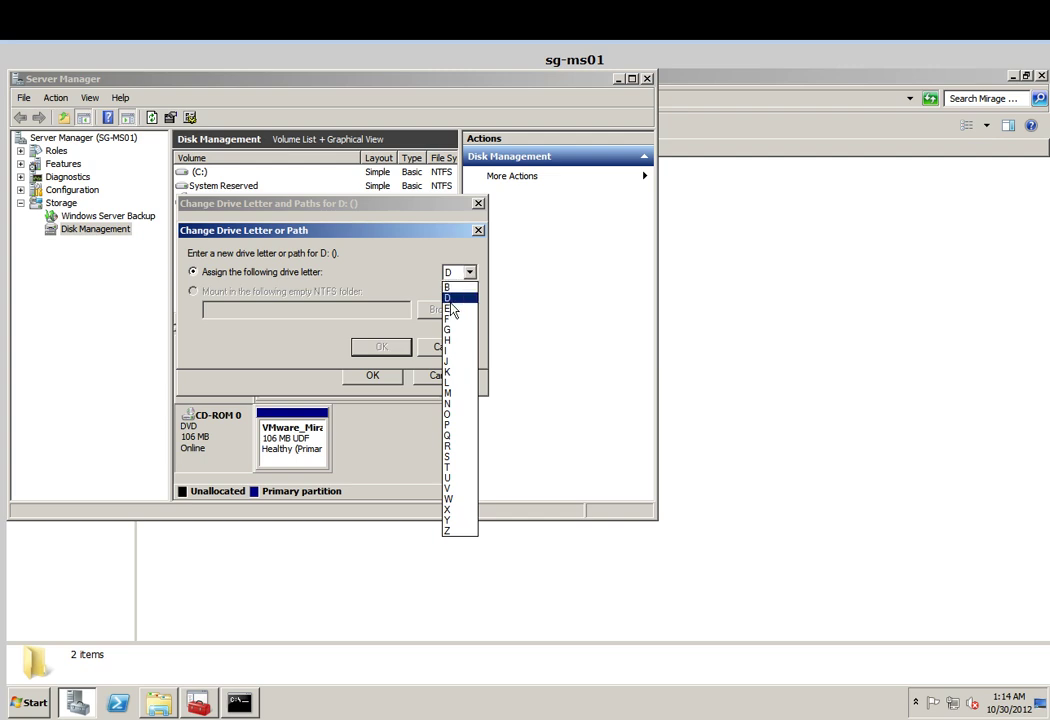
pyautogui.click(450, 308)
pyautogui.click(380, 347)
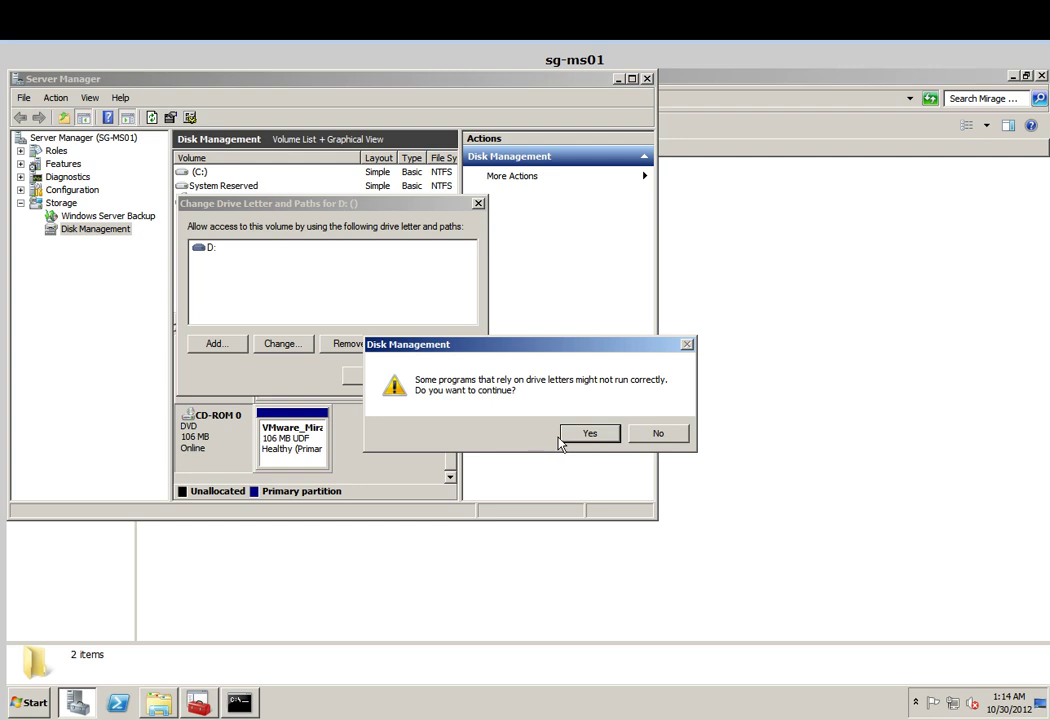
pyautogui.click(578, 436)
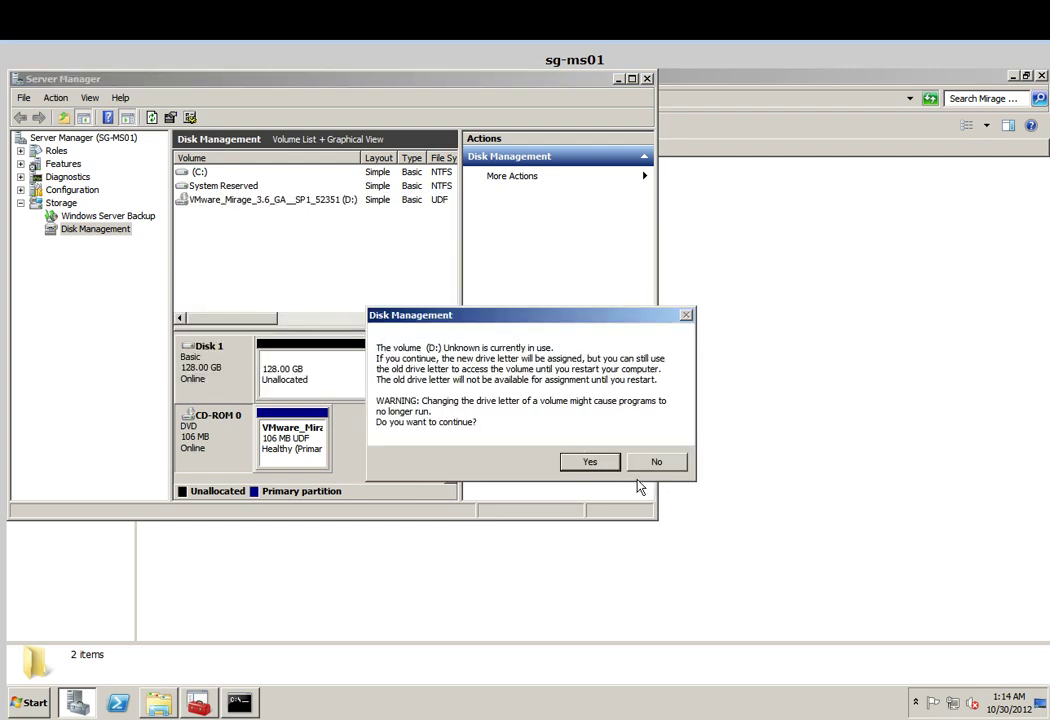
pyautogui.click(596, 465)
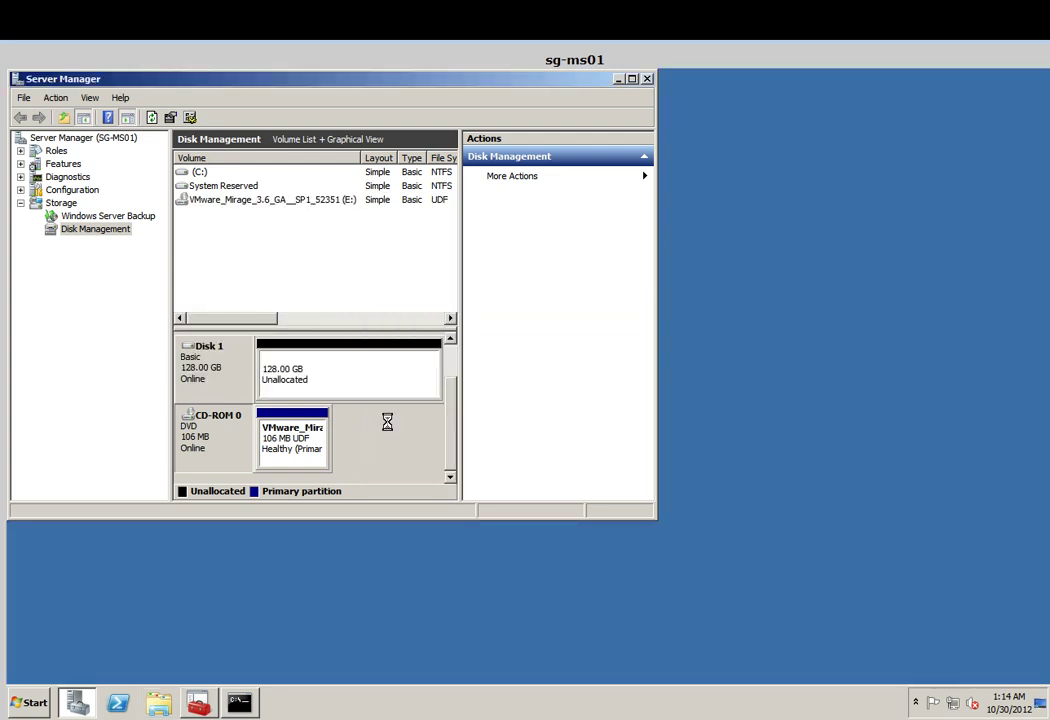
pyautogui.rightClick(286, 382)
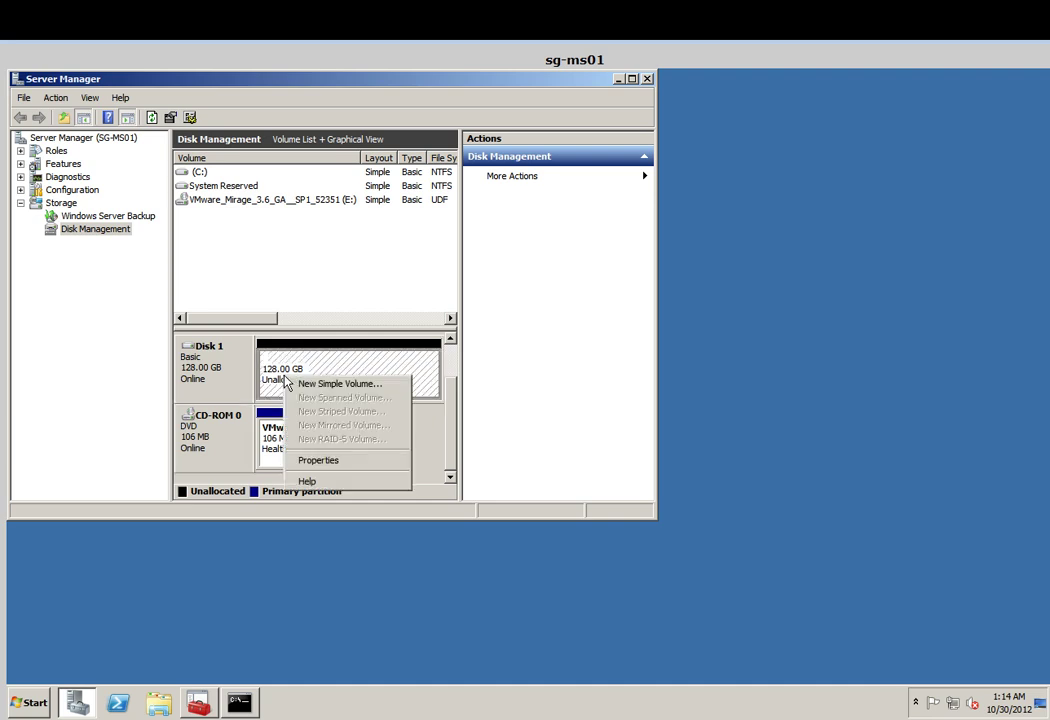
pyautogui.click(293, 386)
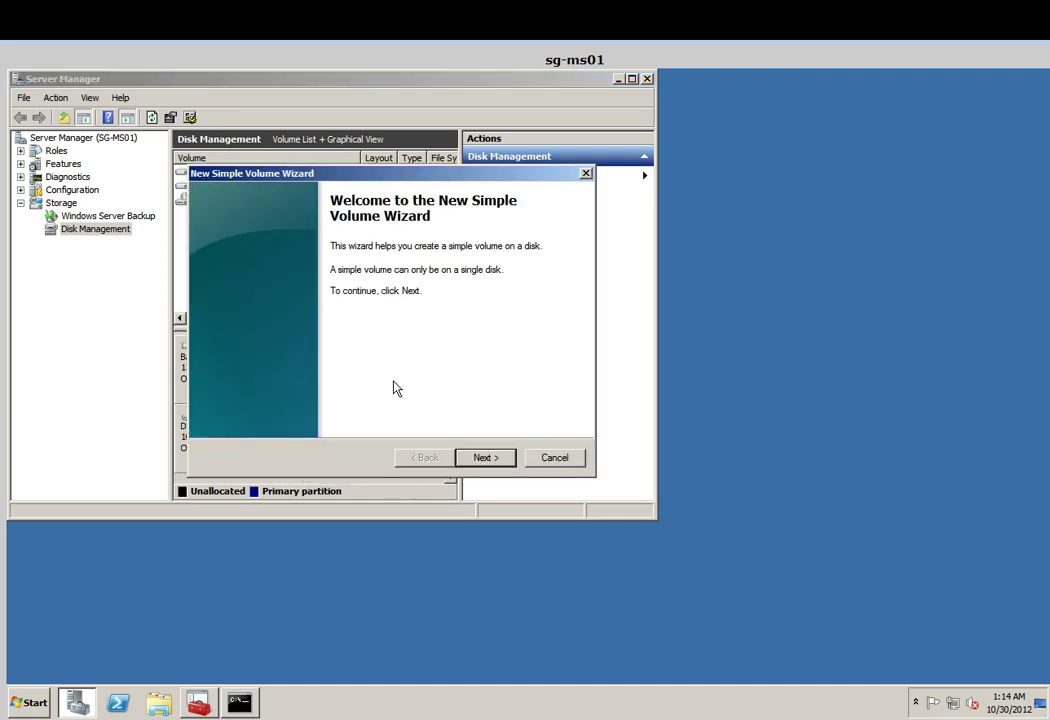
# - Create a full 128 GB NTFS quick-formatted volume on Disk 1 as drive D
pyautogui.click(482, 457)
pyautogui.click(481, 459)
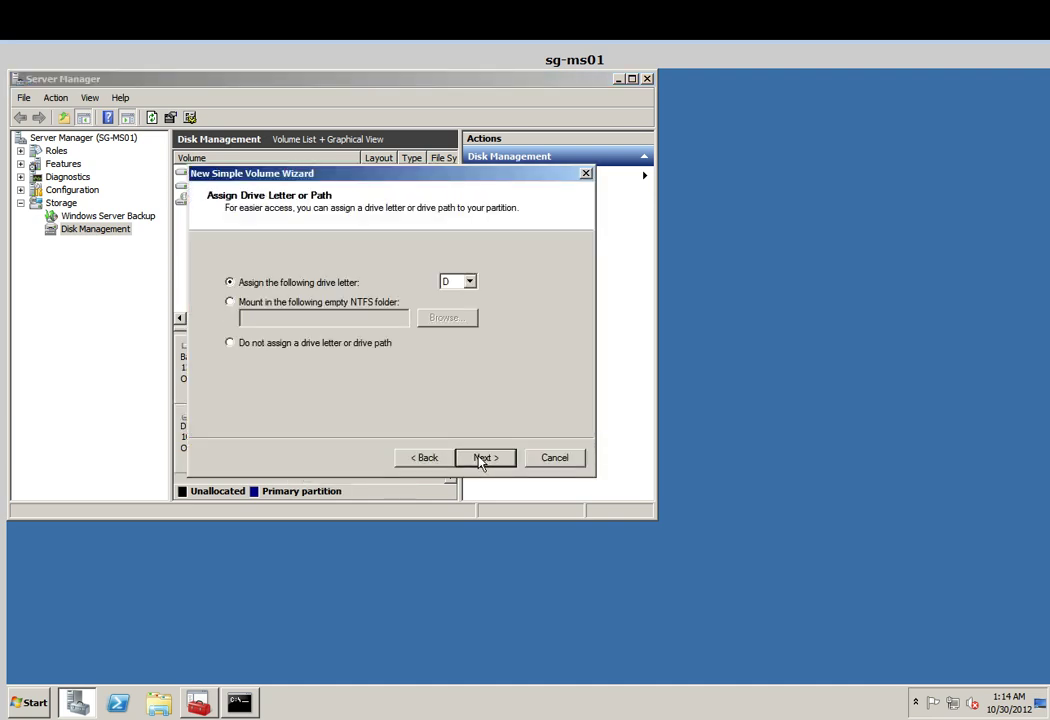
pyautogui.click(481, 459)
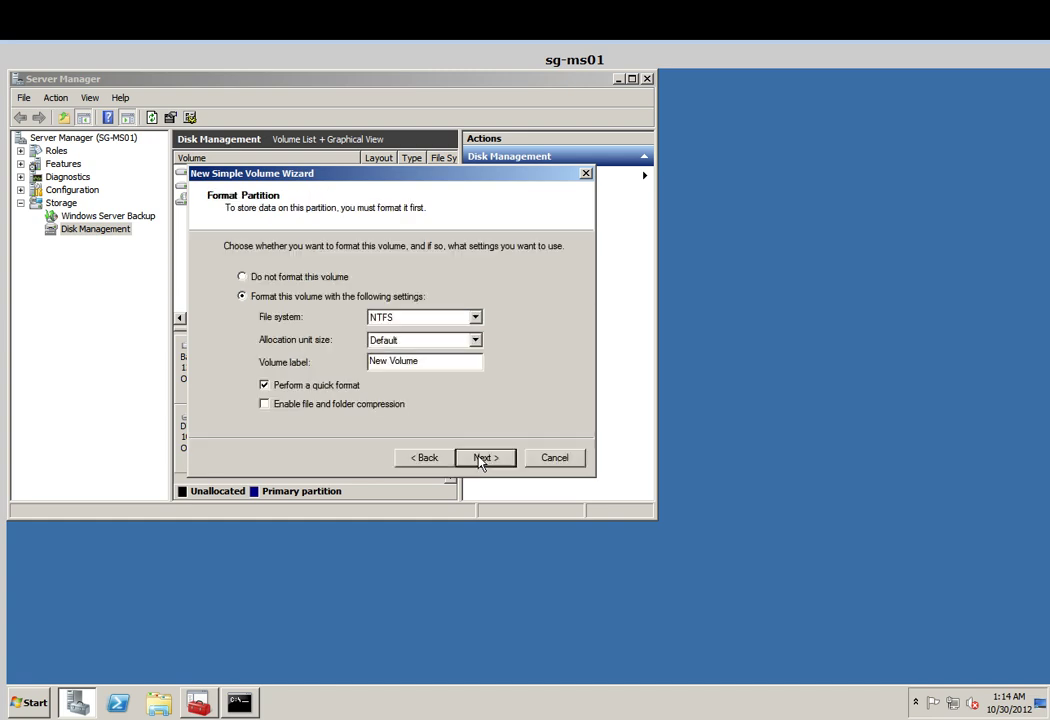
pyautogui.click(481, 459)
pyautogui.click(481, 459)
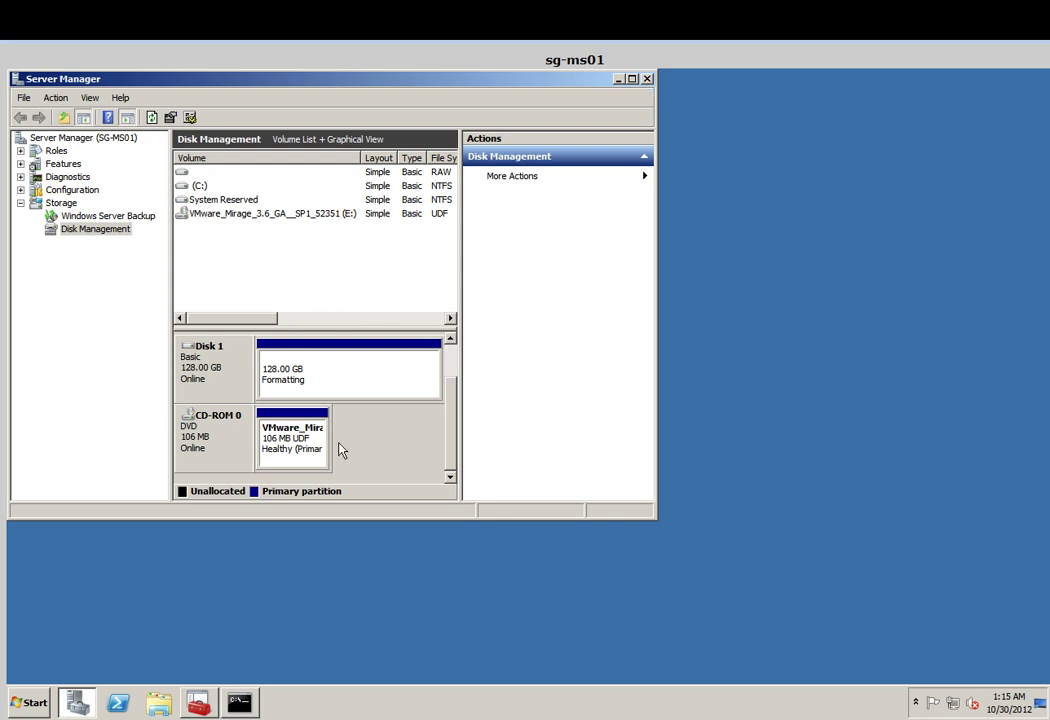
# - Close Server Manager and rerun the previous installer command in Command Prompt
pyautogui.click(241, 706)
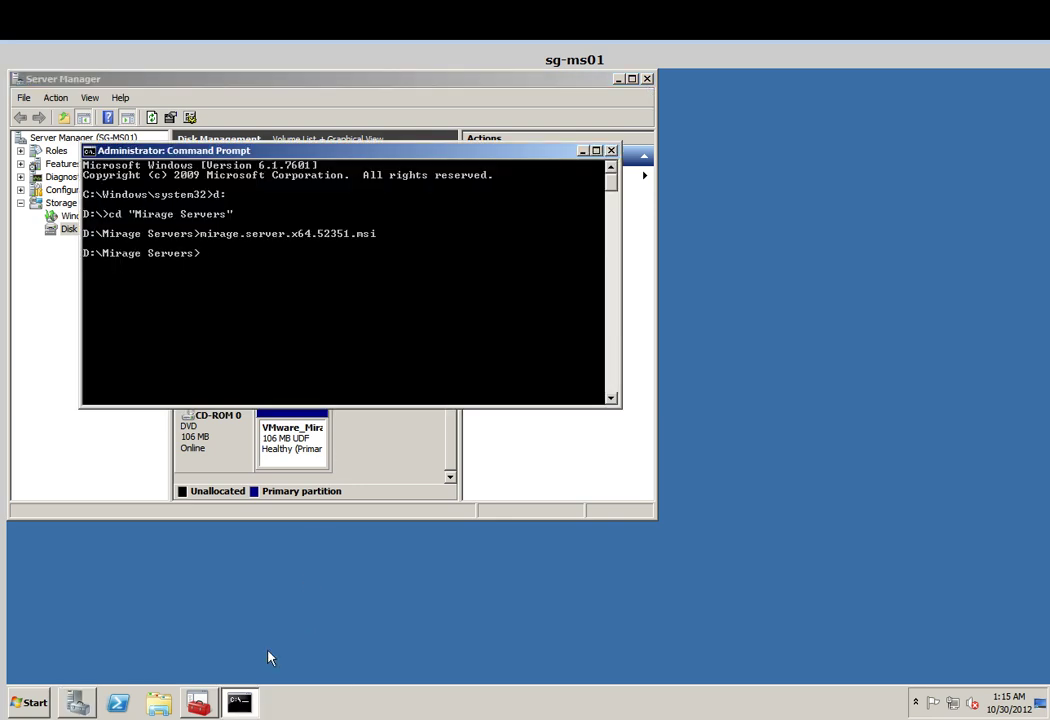
pyautogui.click(650, 78)
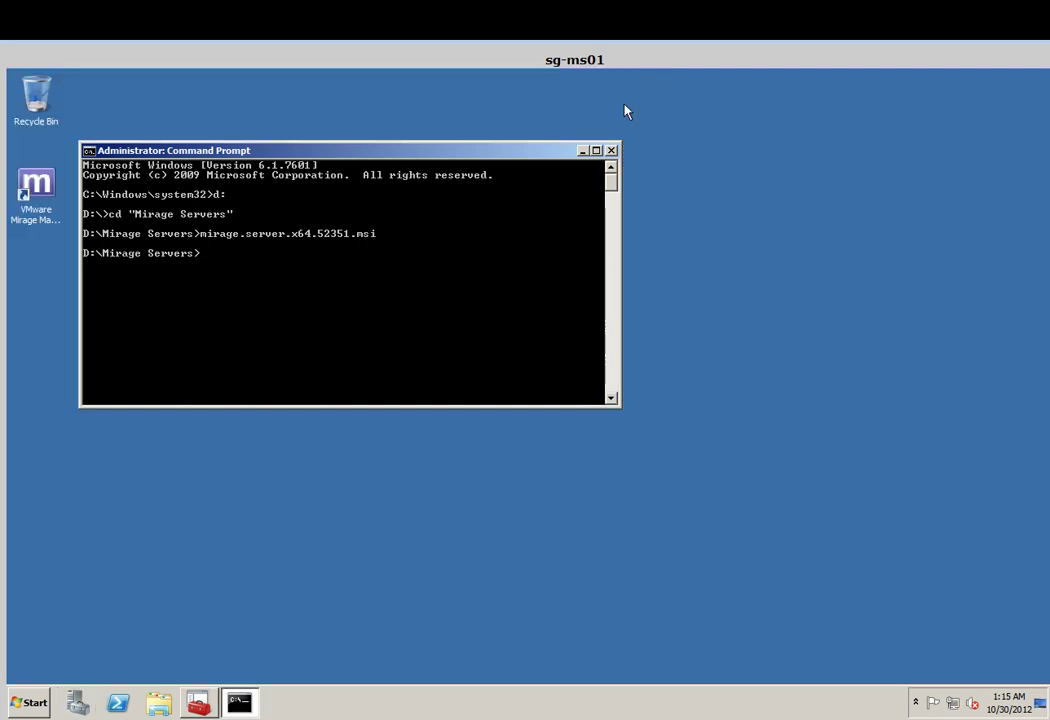
pyautogui.press('Up')
pyautogui.press('Return')
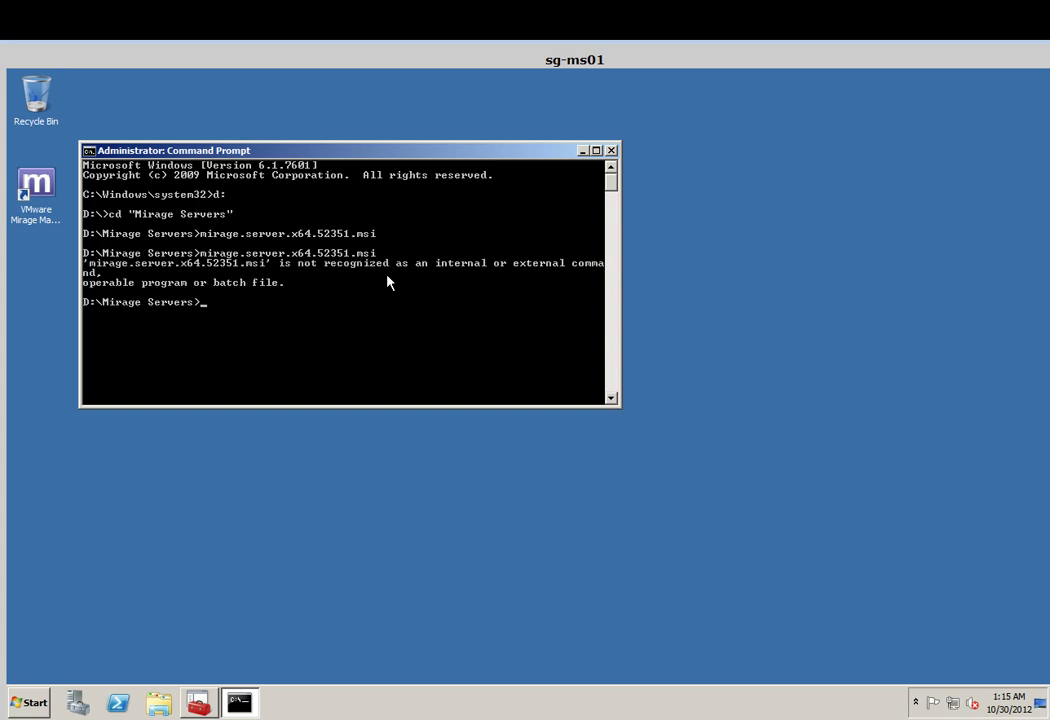
# - Switch to E:\Mirage Servers and run mirage.server.x64.52351.msi from there
pyautogui.write('e:')
pyautogui.press('Return')
pyautogui.write('cd "Mirage Management Console"')
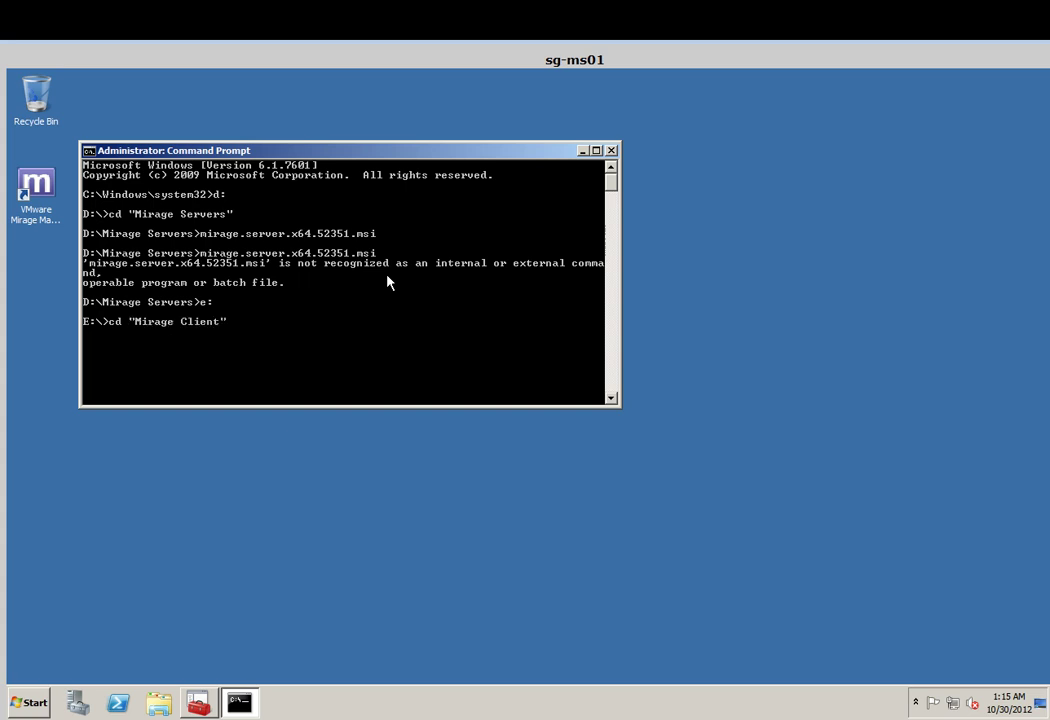
pyautogui.press('Up')
pyautogui.press('Up')
pyautogui.press('Up')
pyautogui.press('Return')
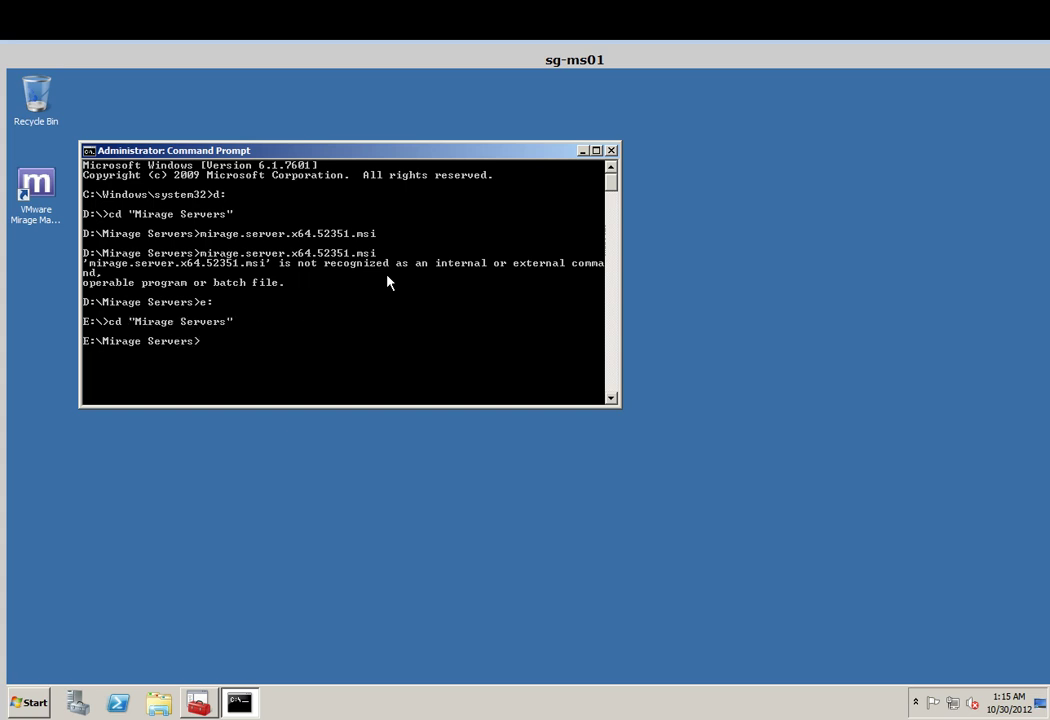
pyautogui.press('Up')
pyautogui.press('Escape')
pyautogui.press('Up')
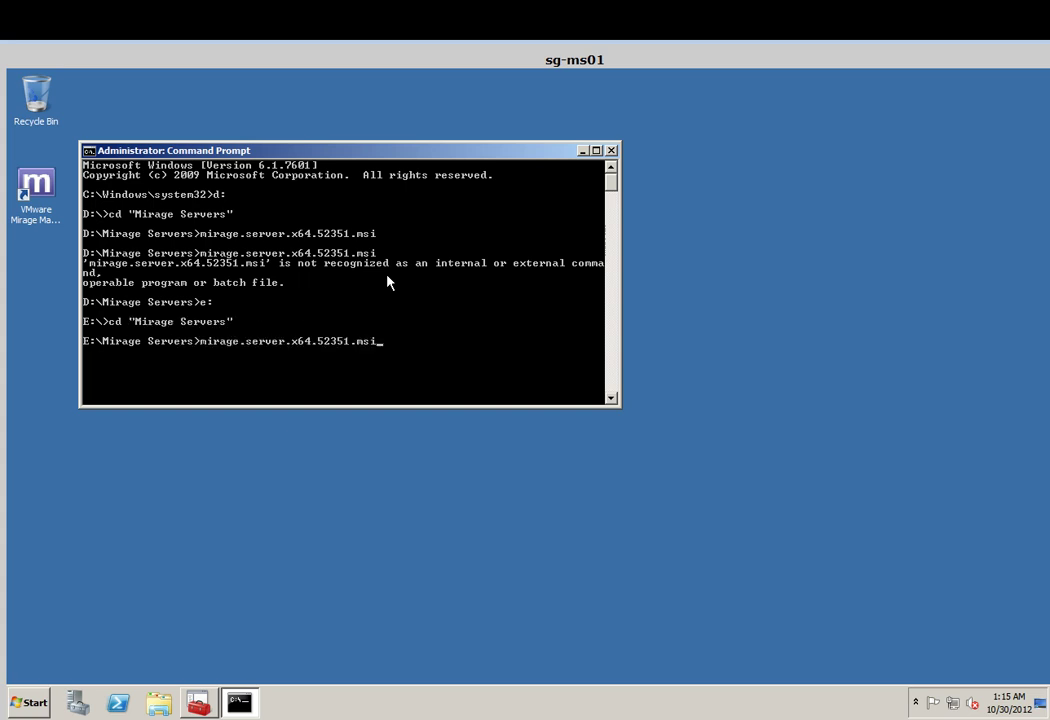
pyautogui.press('Return')
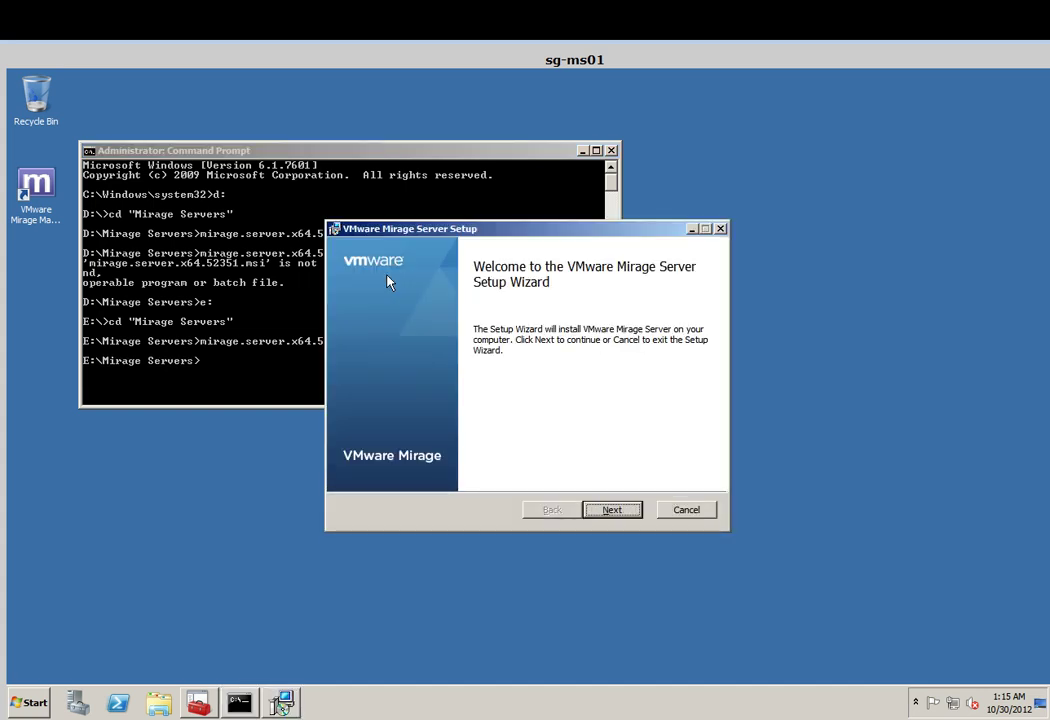
# - Accept the license agreement and reach the Mirage Server configuration page
pyautogui.press('Return')
pyautogui.press('space')
pyautogui.press('Return')
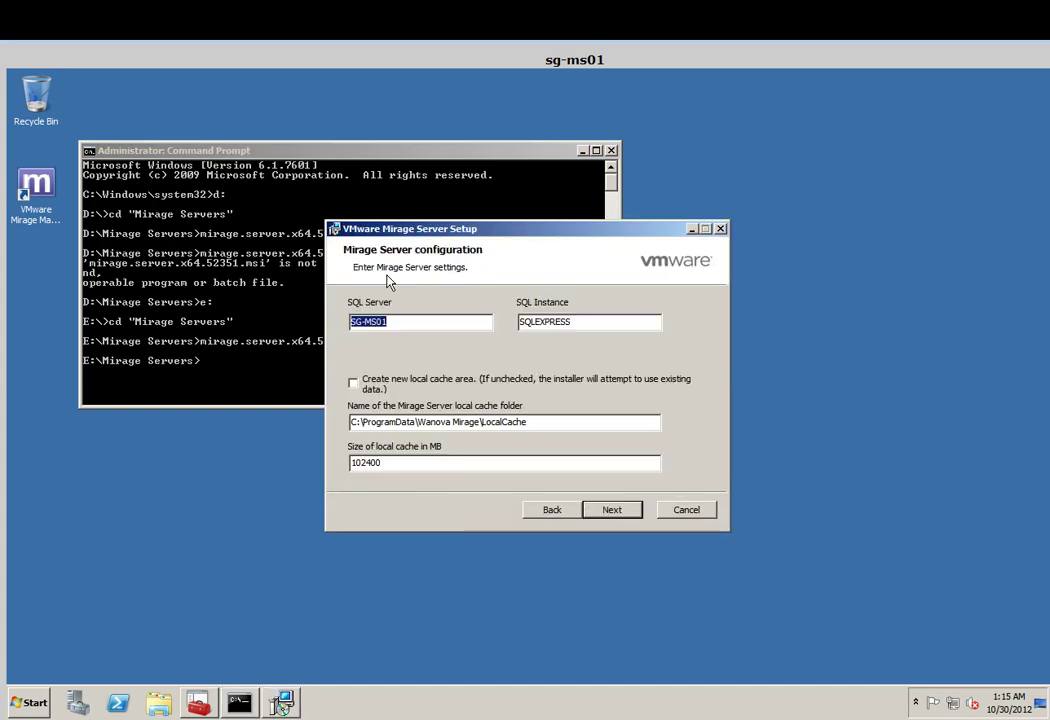
# - Use SQL Server sg-db01 with no instance and a new local cache area on drive d:
pyautogui.write('sg-db01')
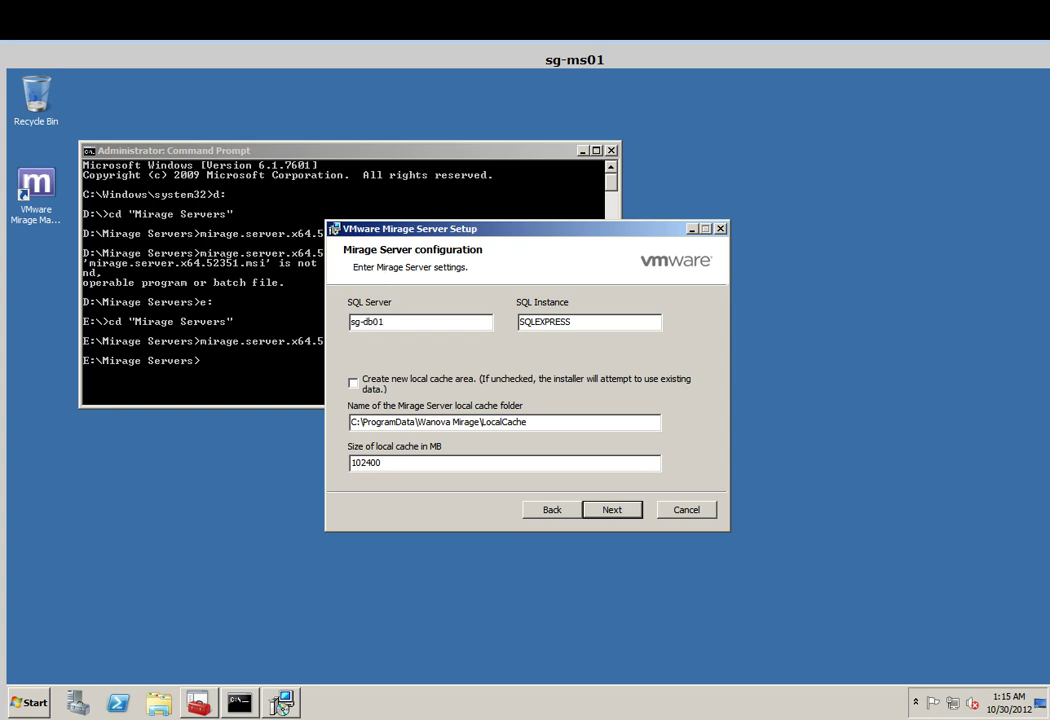
pyautogui.press('Tab')
pyautogui.press('Delete')
pyautogui.press('Tab')
pyautogui.press('space')
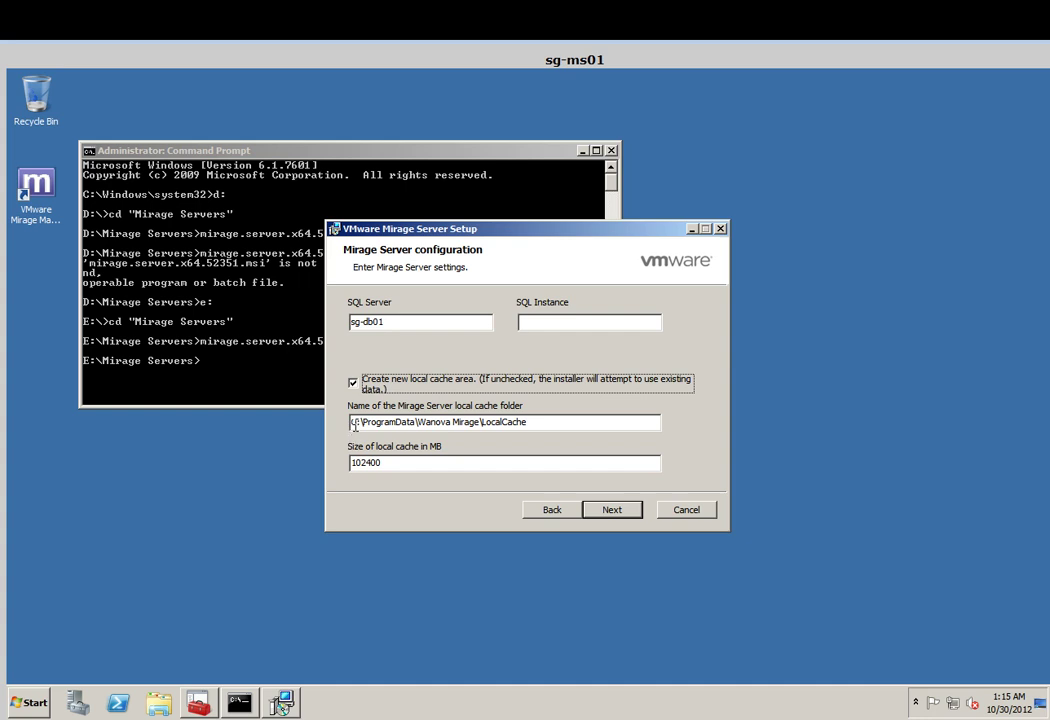
pyautogui.click(354, 424)
pyautogui.press('BackSpace')
pyautogui.write('d')
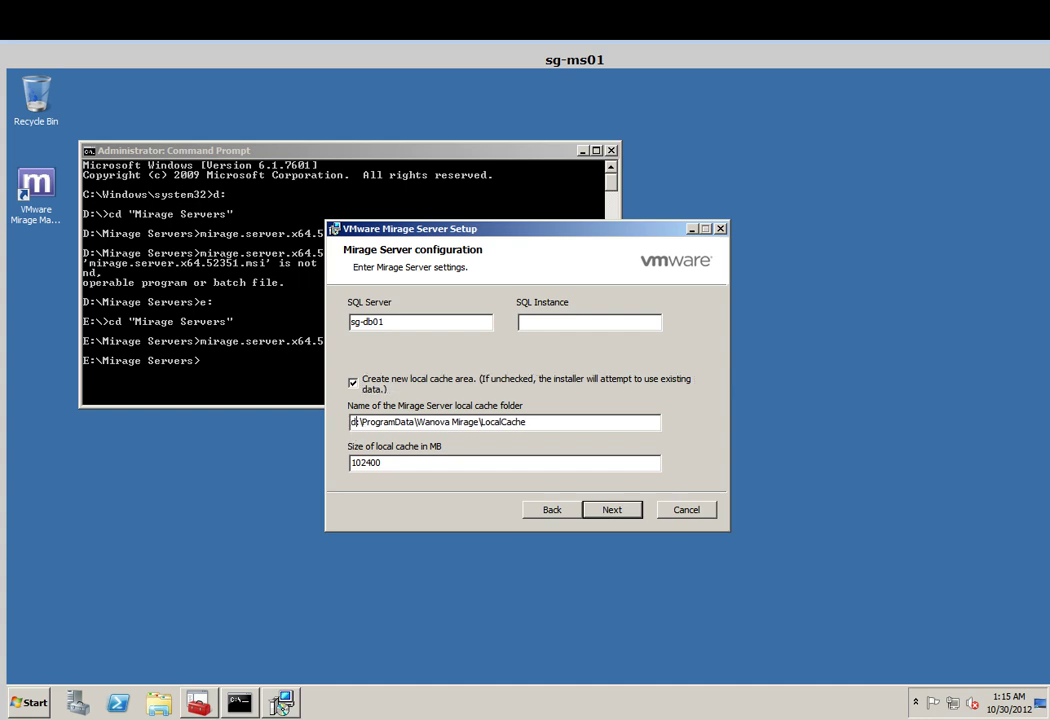
pyautogui.click(601, 512)
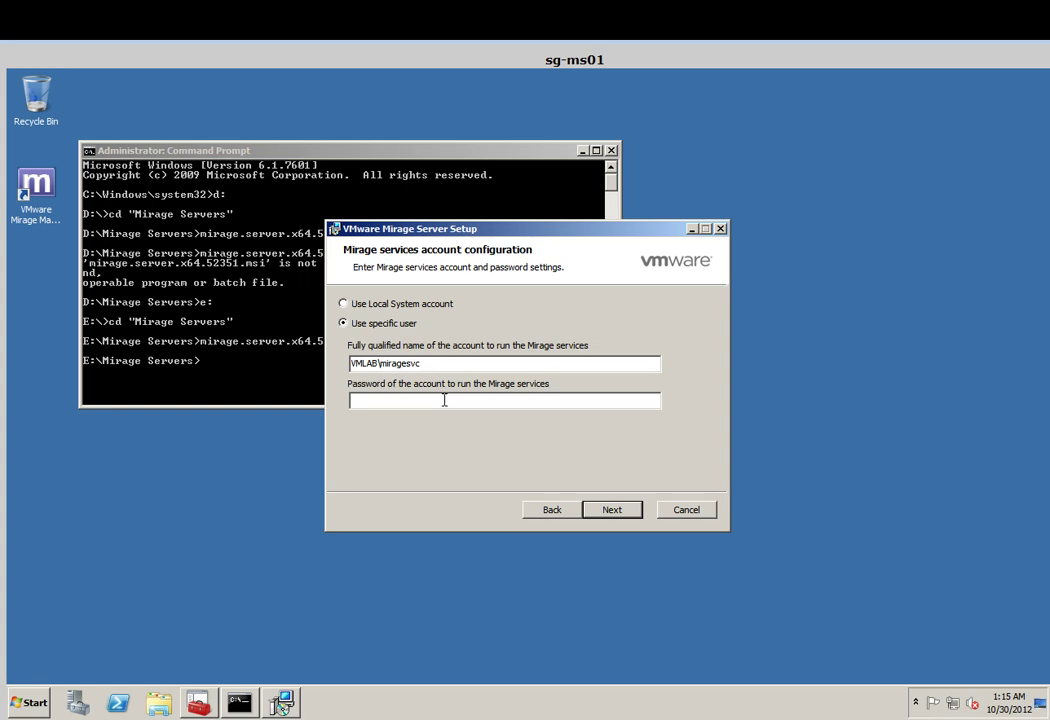
# - Enter the services account password, install, and close the completed wizard
pyautogui.press('Return')
pyautogui.press('Return')
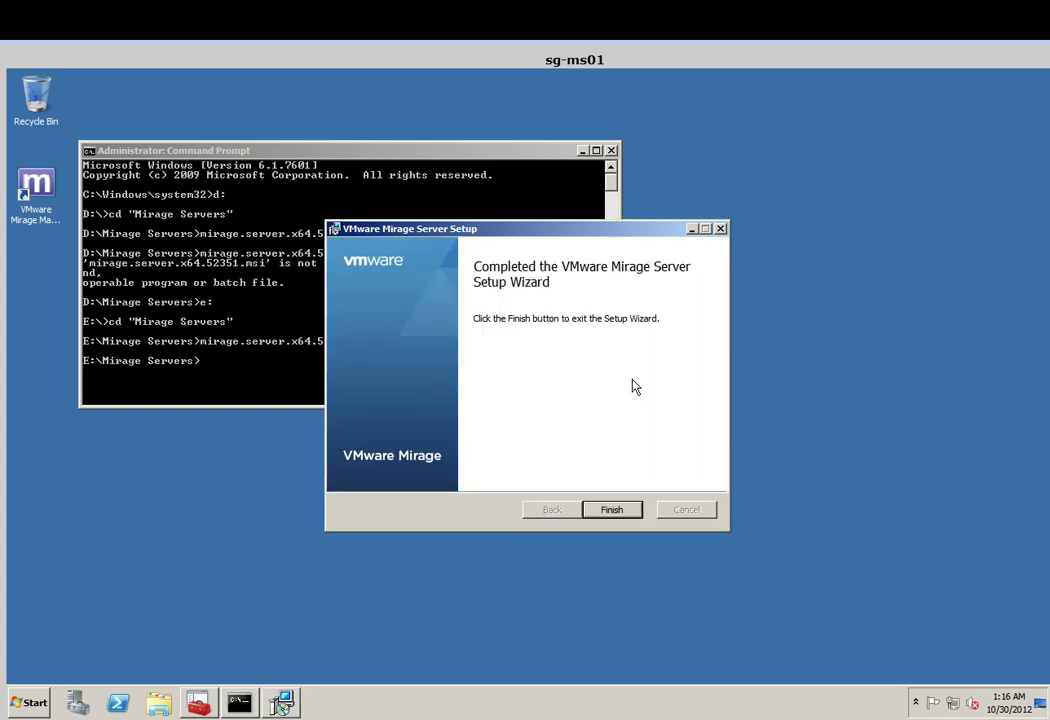
pyautogui.click(612, 512)
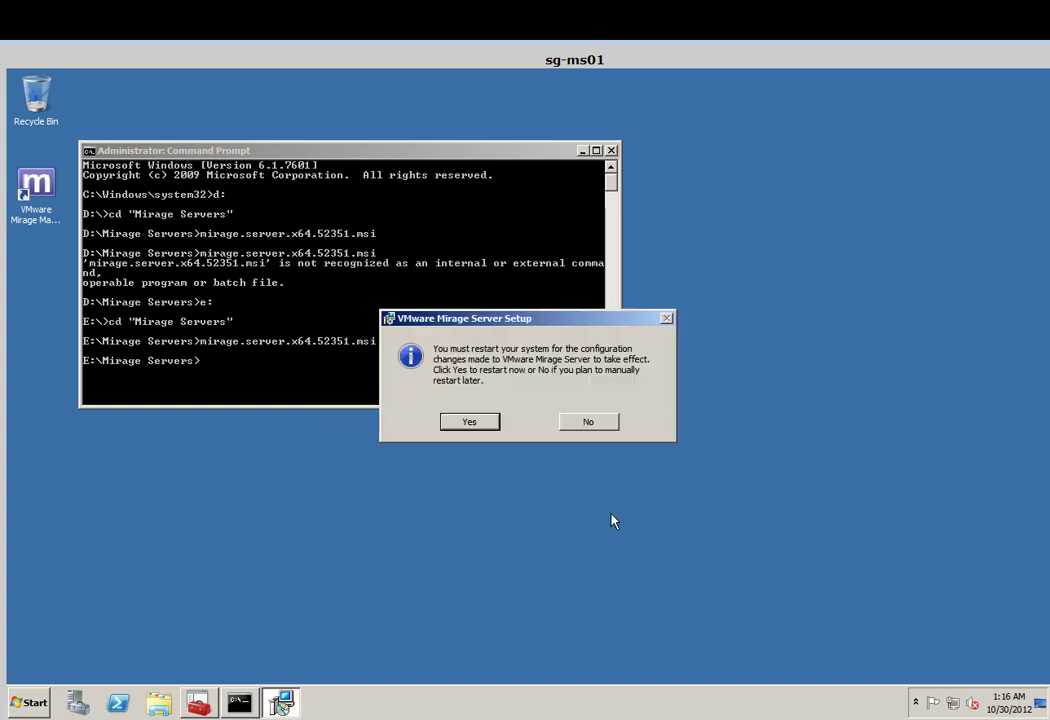
# - Restart the server now and log back on with the service account password
pyautogui.click(470, 420)
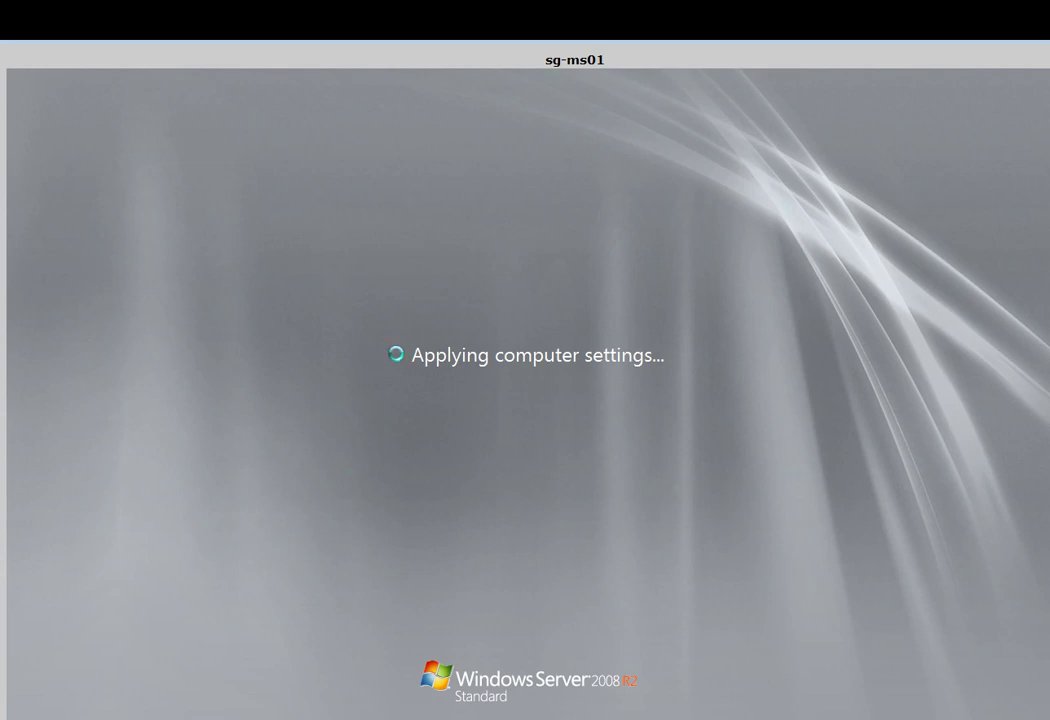
pyautogui.hotkey('ctrl', 'alt', 'Delete')
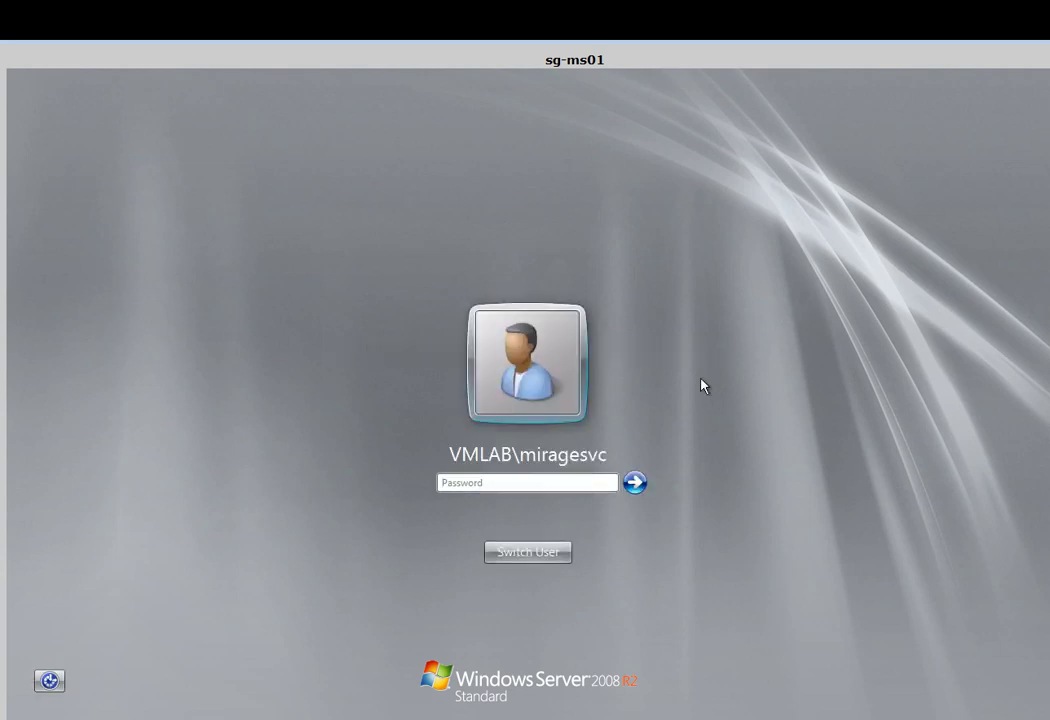
pyautogui.write('********')
pyautogui.press('Return')
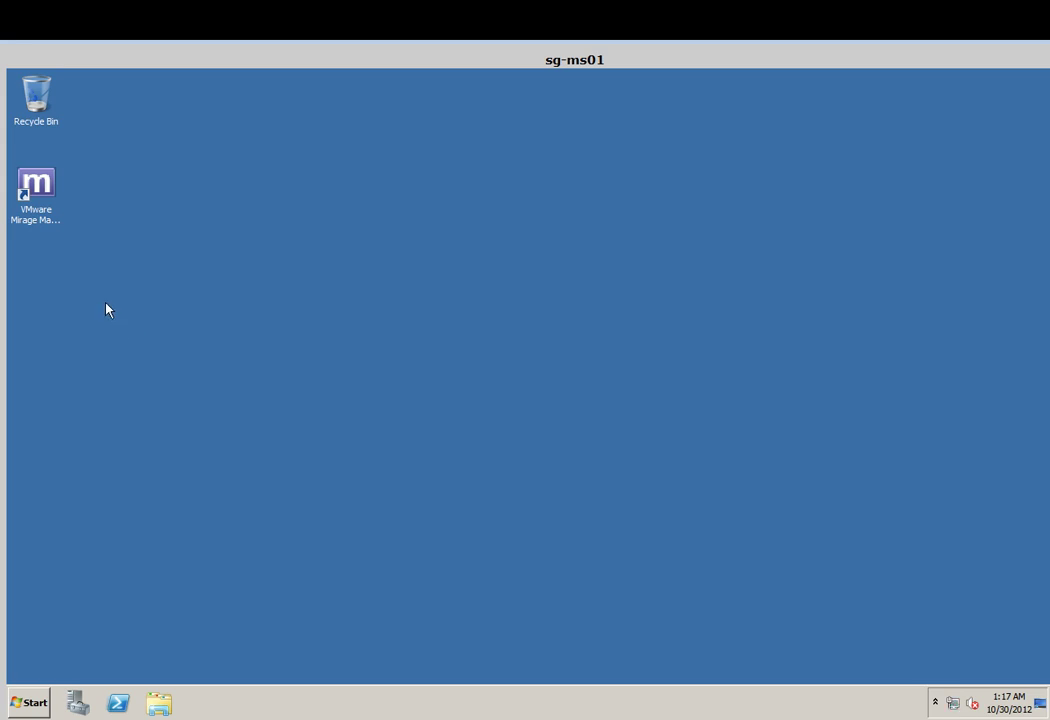
# - Launch the Mirage Management Console, expand VMware Mirage, and choose Add System
pyautogui.doubleClick(31, 179)
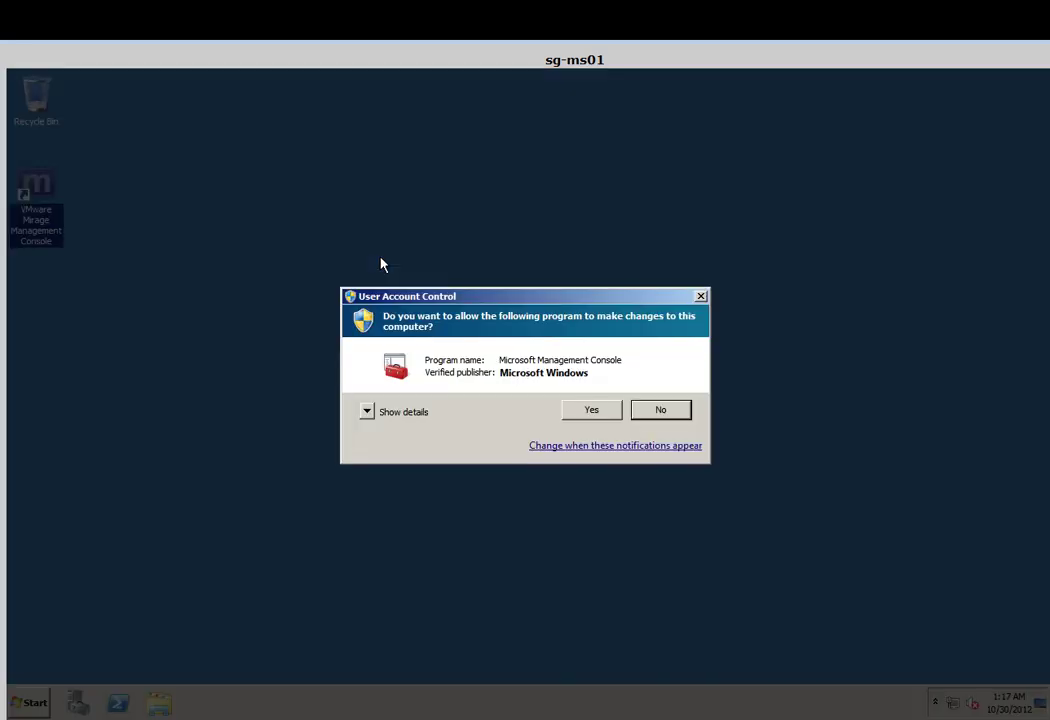
pyautogui.click(576, 409)
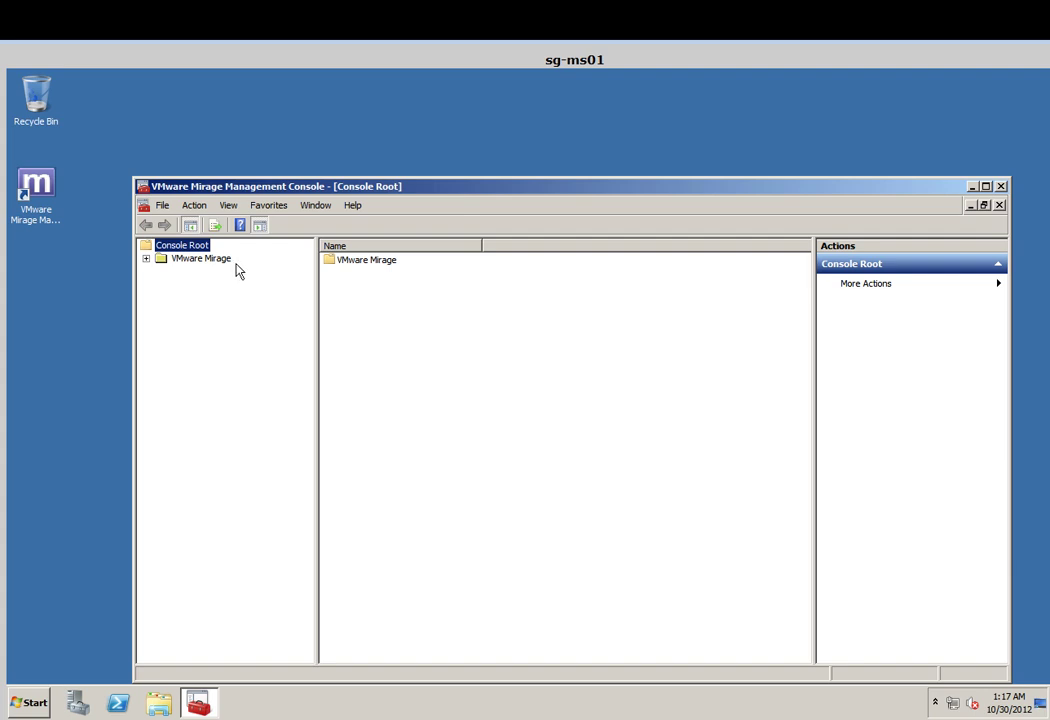
pyautogui.doubleClick(222, 260)
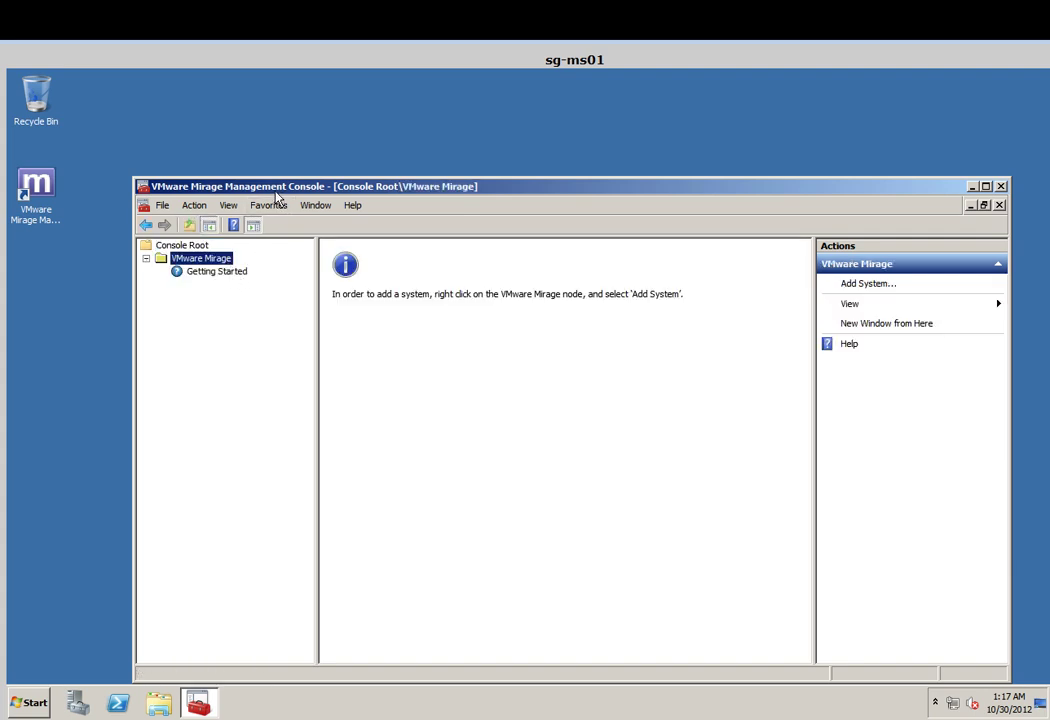
pyautogui.moveTo(275, 190); pyautogui.dragTo(229, 100)
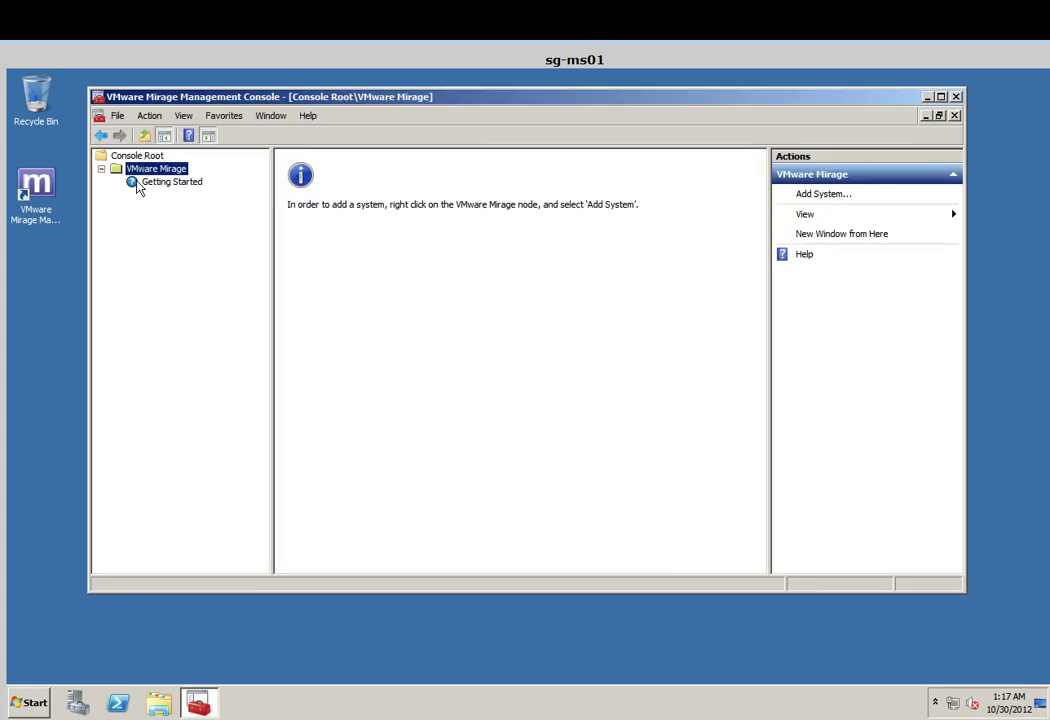
pyautogui.rightClick(145, 169)
pyautogui.click(155, 175)
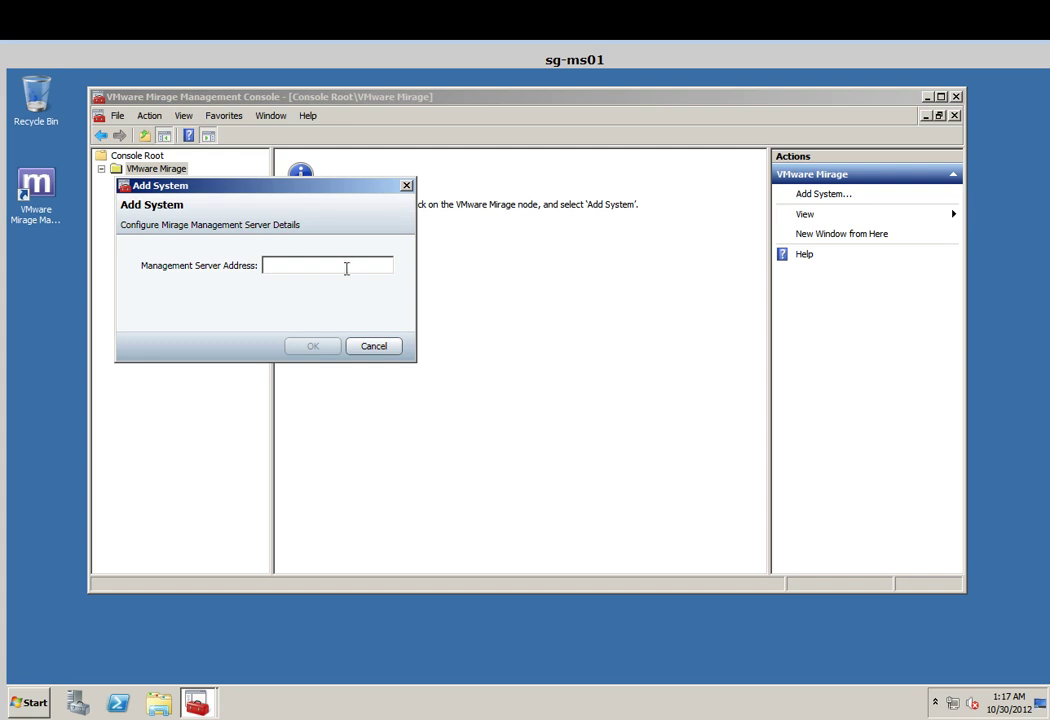
# - Add management server sg-ms01, then expand its Mirage System node to show Dashboard, Inventory and Logs
pyautogui.moveTo(297, 193); pyautogui.dragTo(355, 266)
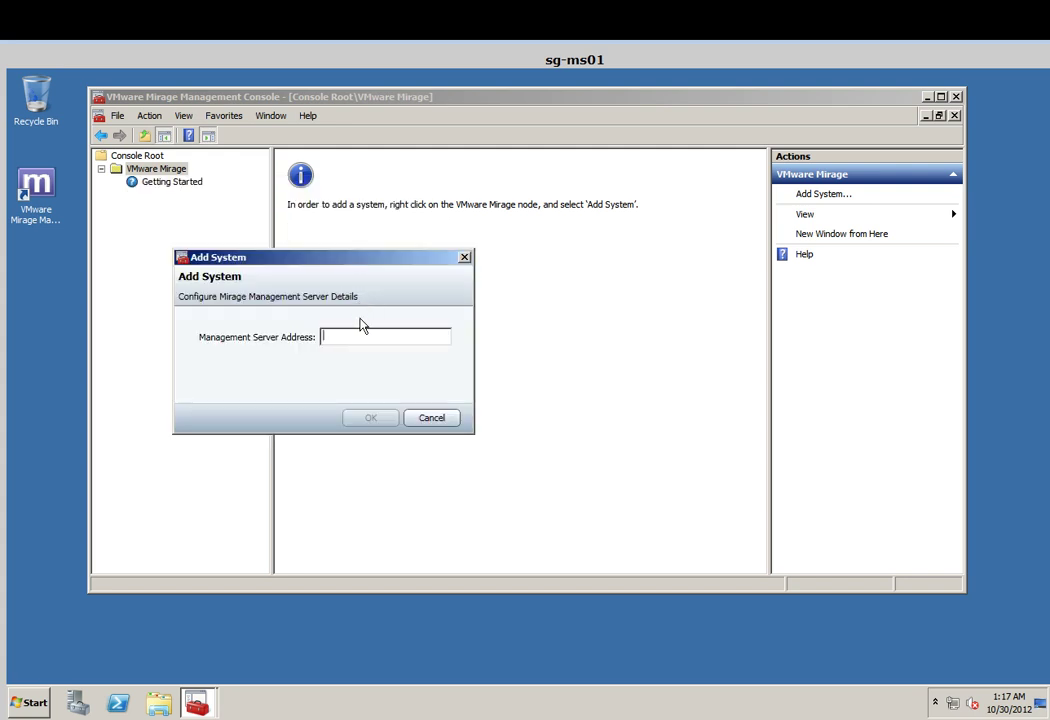
pyautogui.write('sg-ms0')
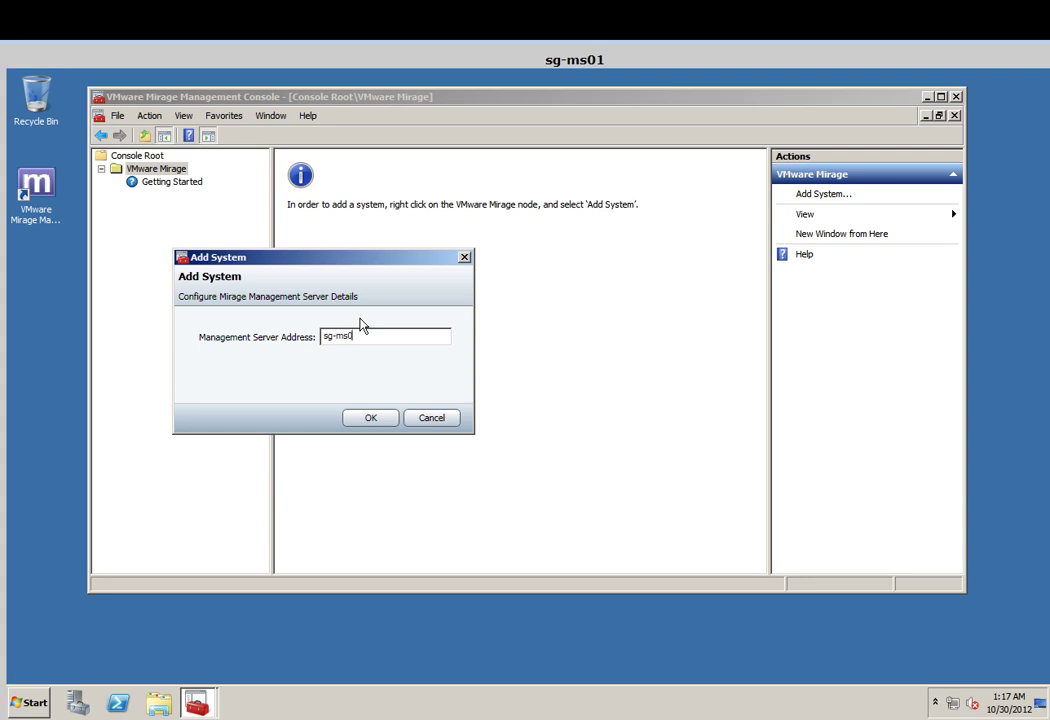
pyautogui.write('1')
pyautogui.press('Return')
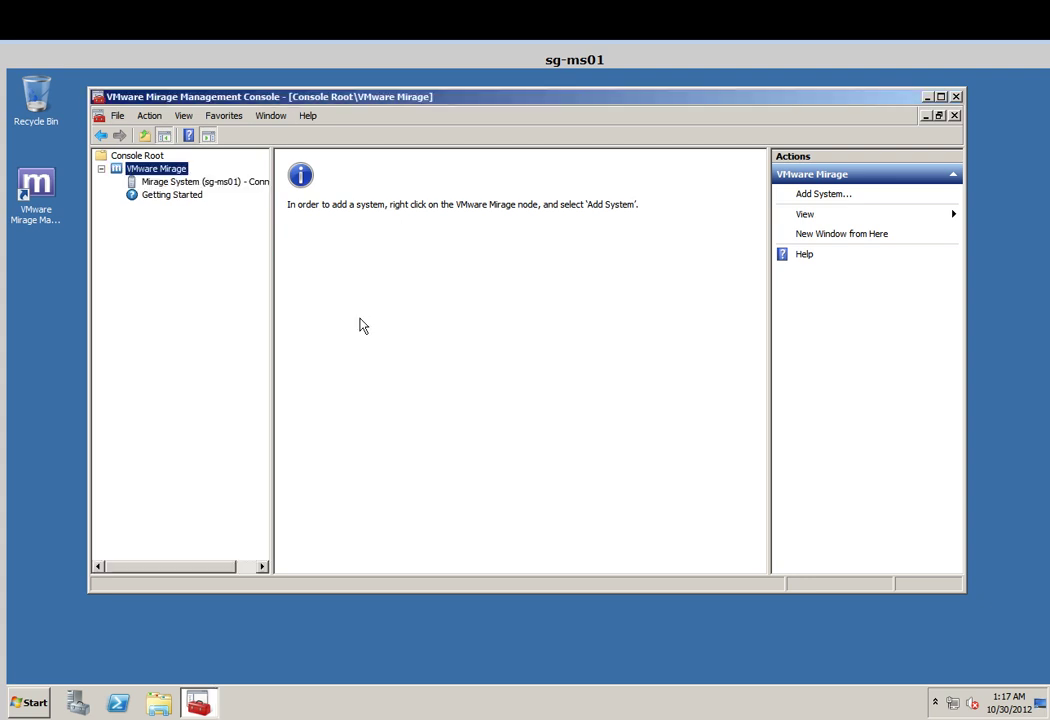
pyautogui.click(155, 185)
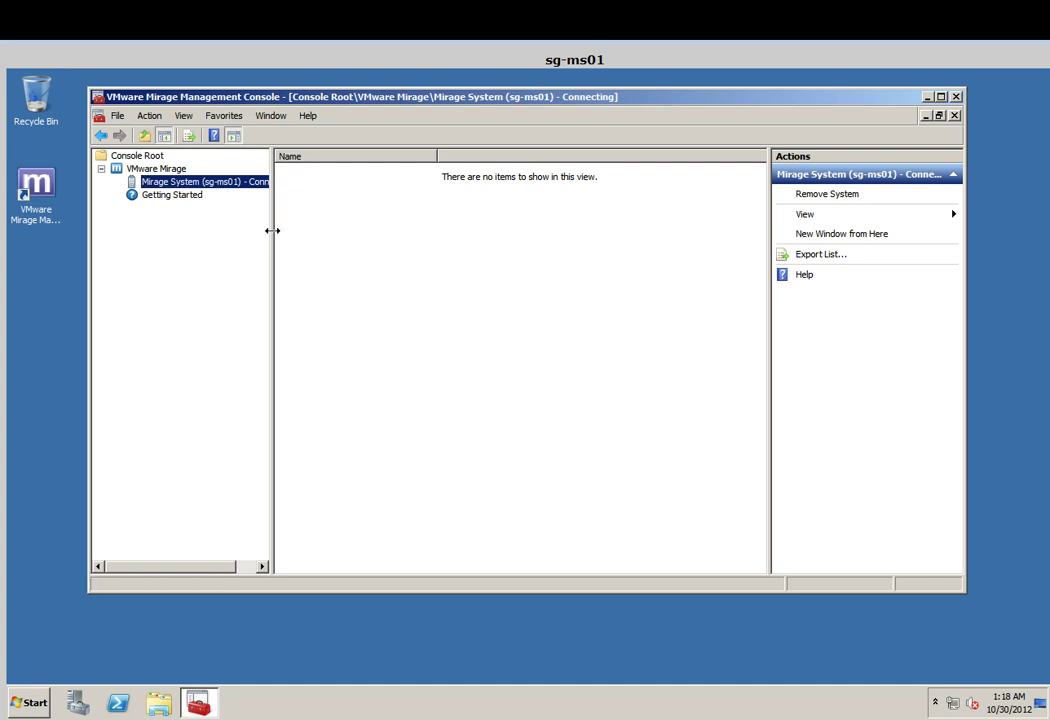
pyautogui.moveTo(272, 230); pyautogui.dragTo(327, 232)
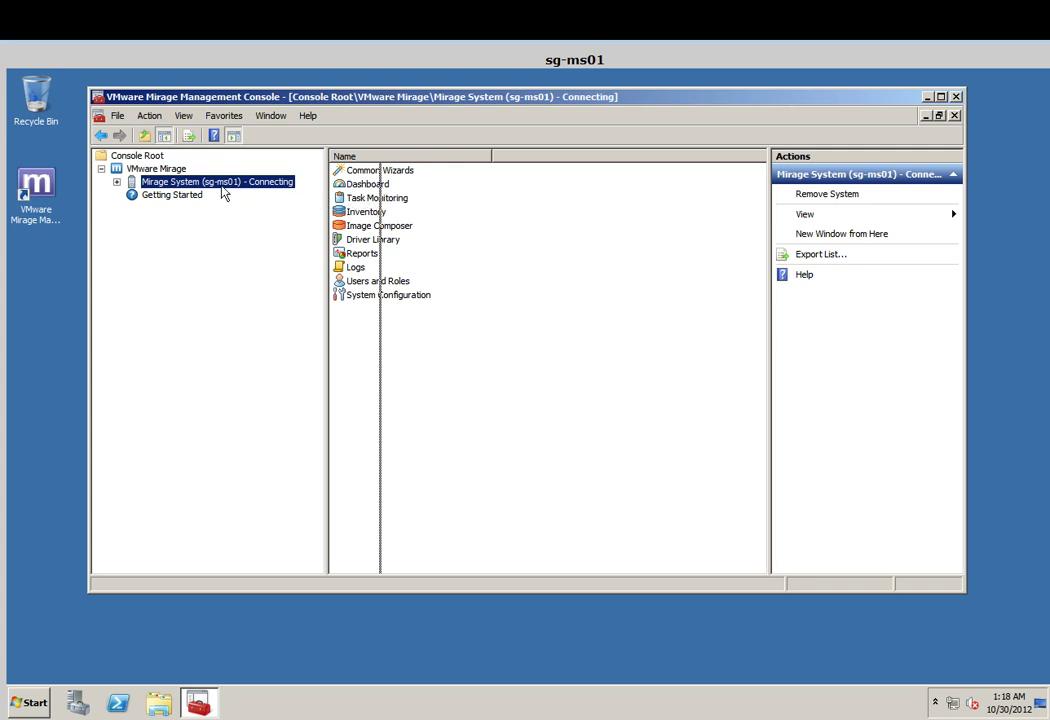
pyautogui.click(116, 182)
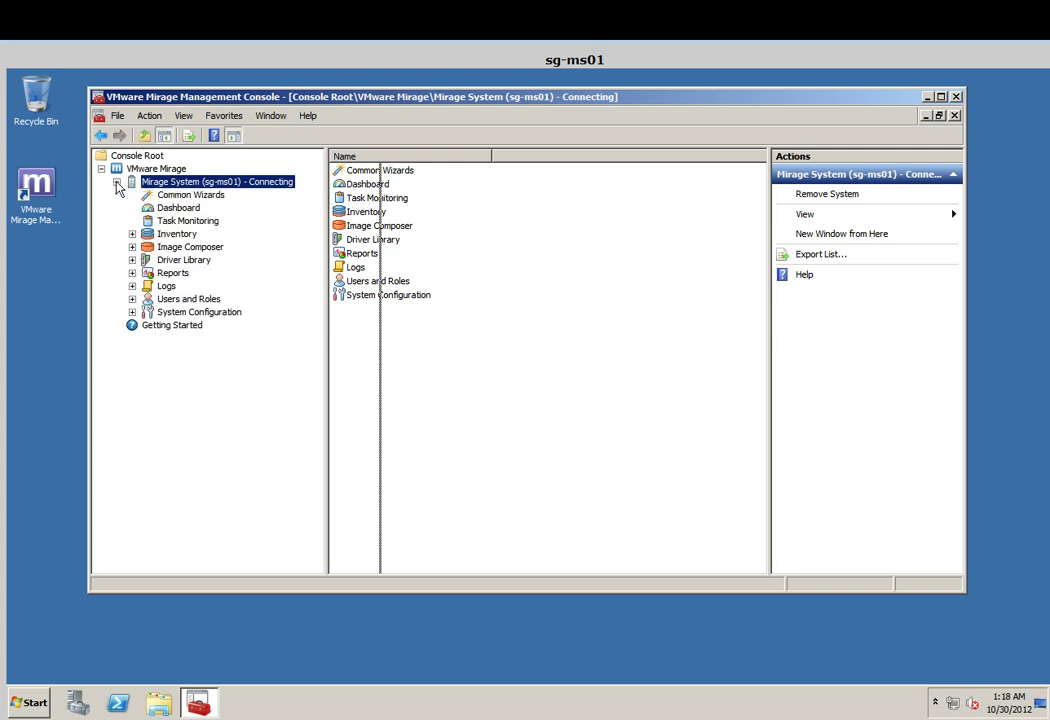